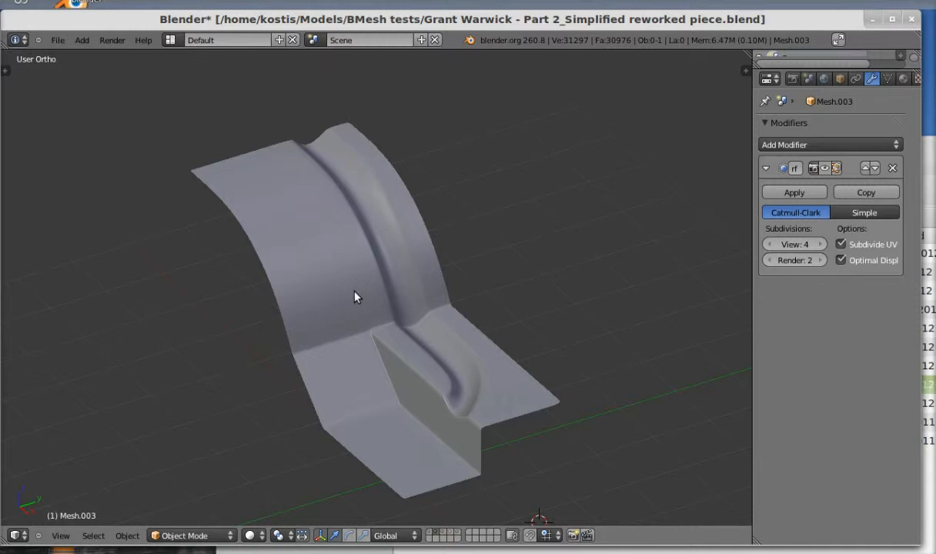
- Compare the versions of the mesh stored on layers 2, 4 and 5
middle_drag(355, 296, 358, 289)
key(5)
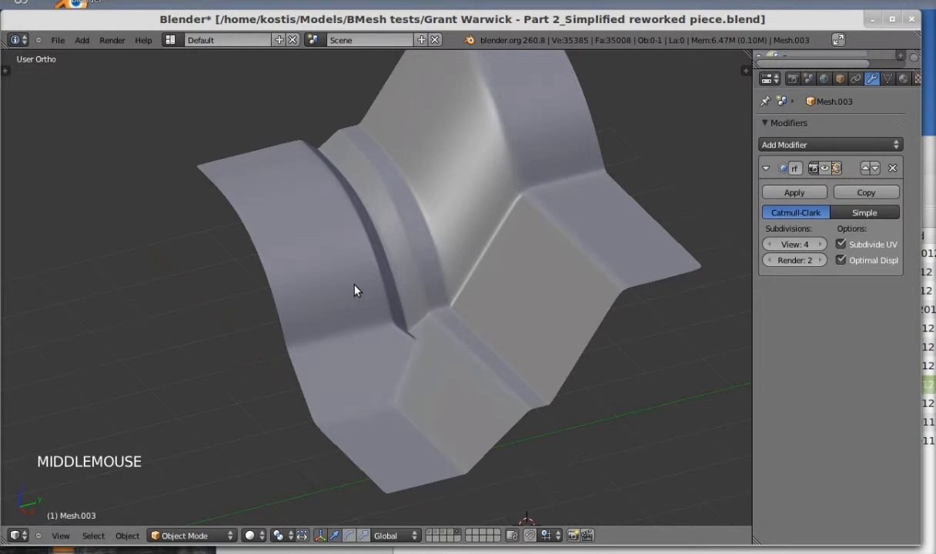
key(2)
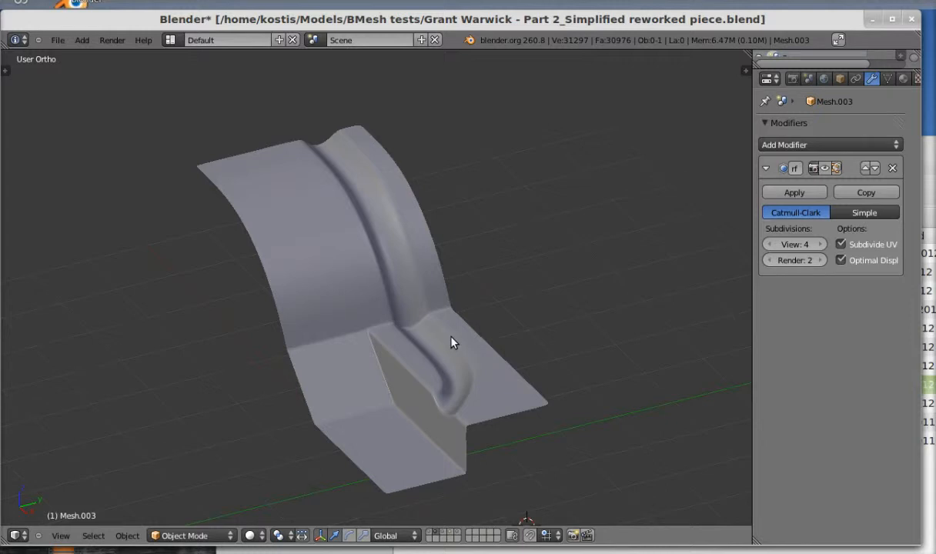
key(5)
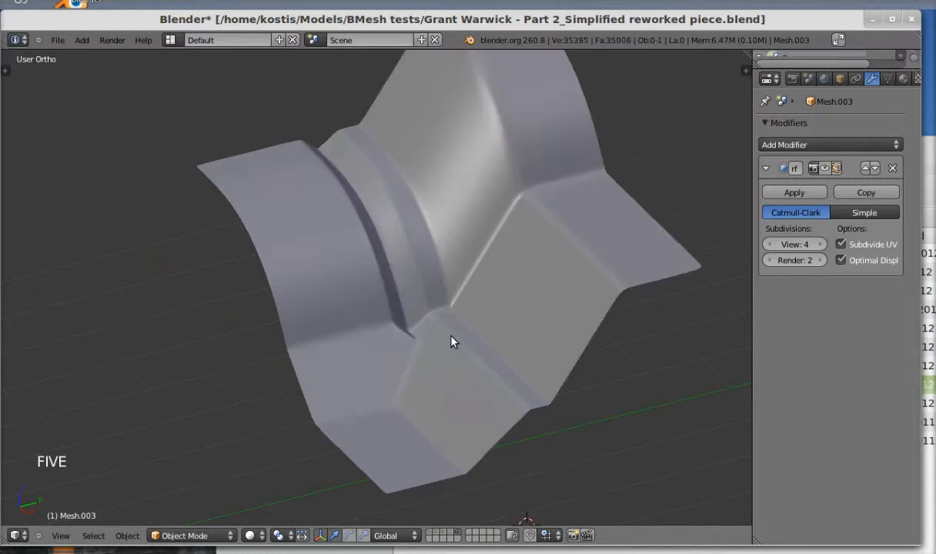
middle_drag(454, 339, 459, 326)
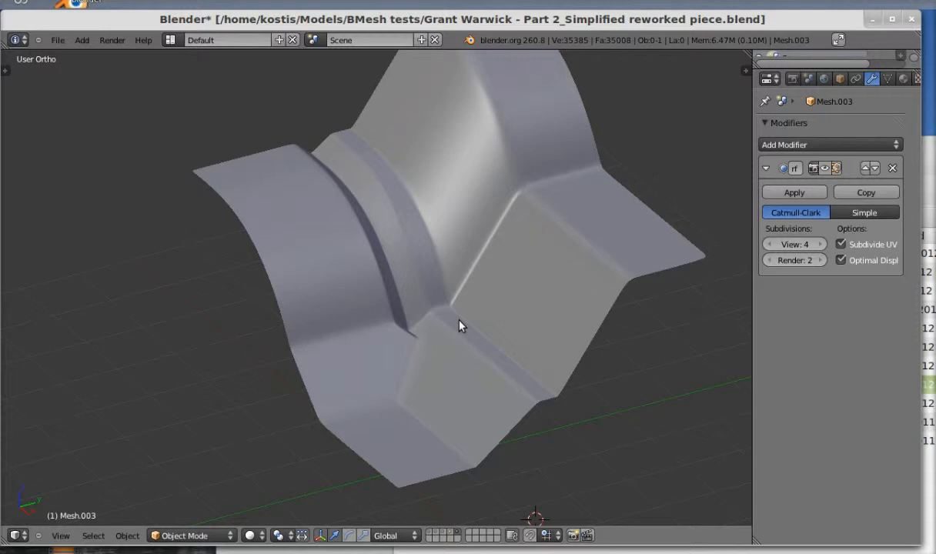
key(4)
middle_drag(446, 335, 450, 331)
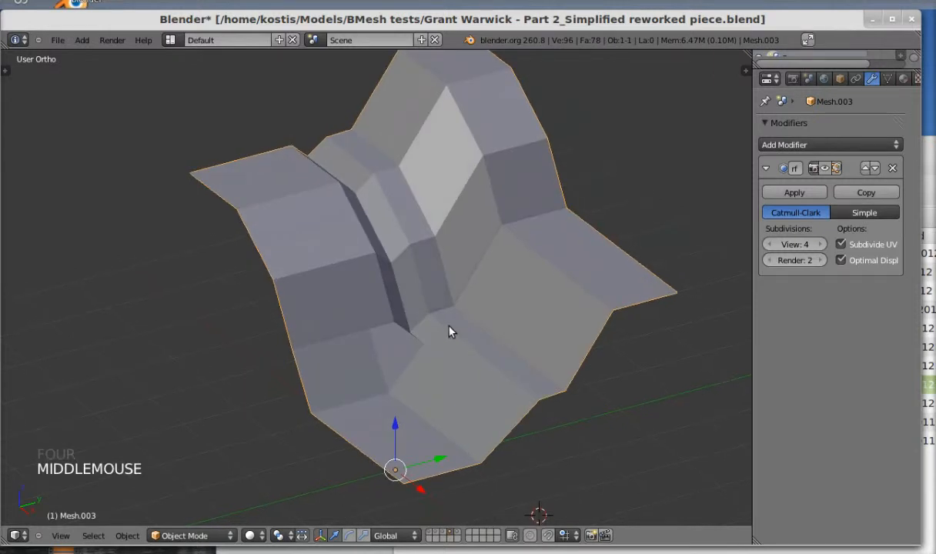
key(5)
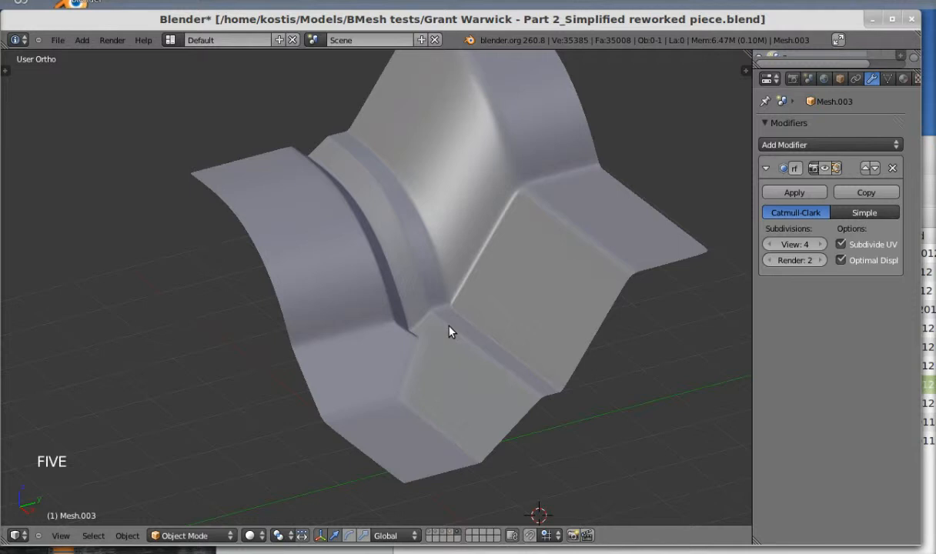
shift+middle_drag(451, 330, 428, 361)
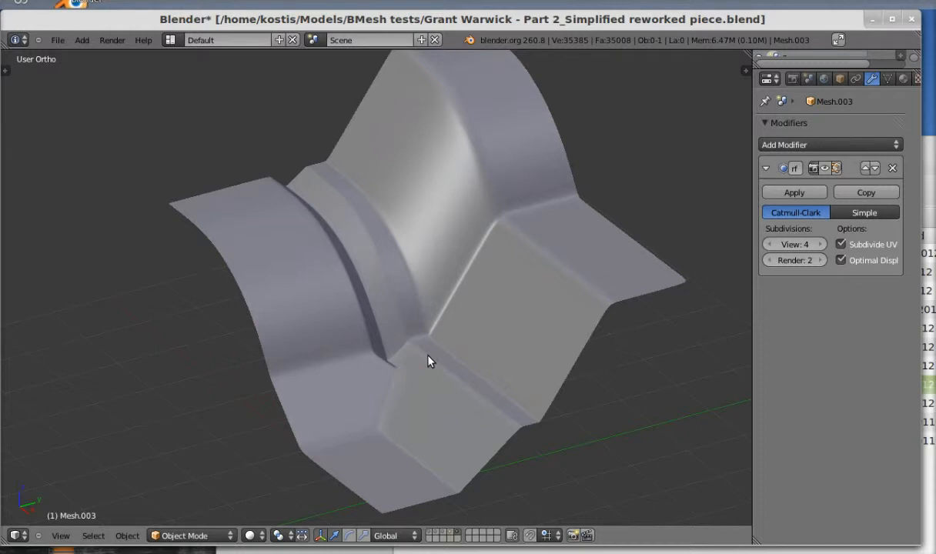
key(4)
mouse_move(439, 340)
middle_down()
mouse_move(427, 352)
mouse_move(441, 340)
middle_up()
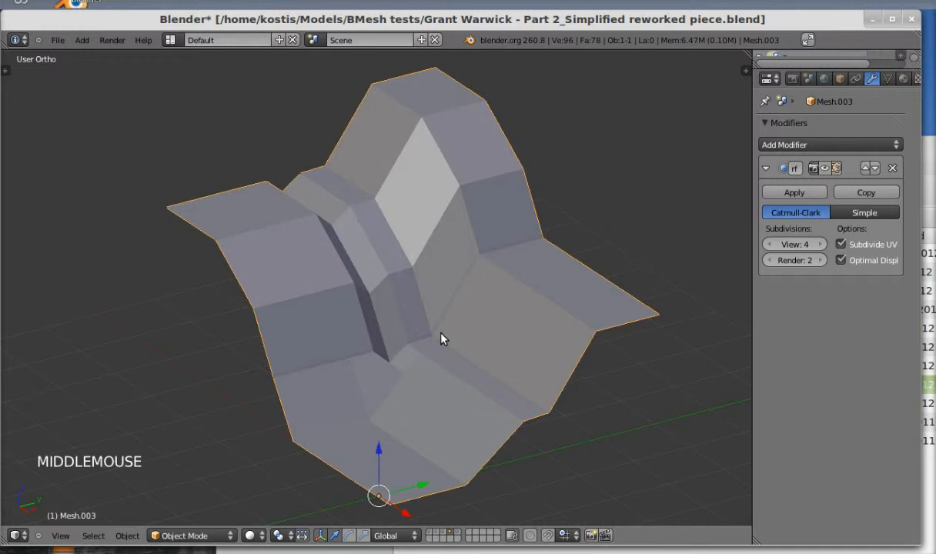
- Duplicate the mesh on layer 2 in place, move the copy to layer 6 and show that layer
key(2)
middle_drag(437, 334, 417, 346)
right_click(416, 345)
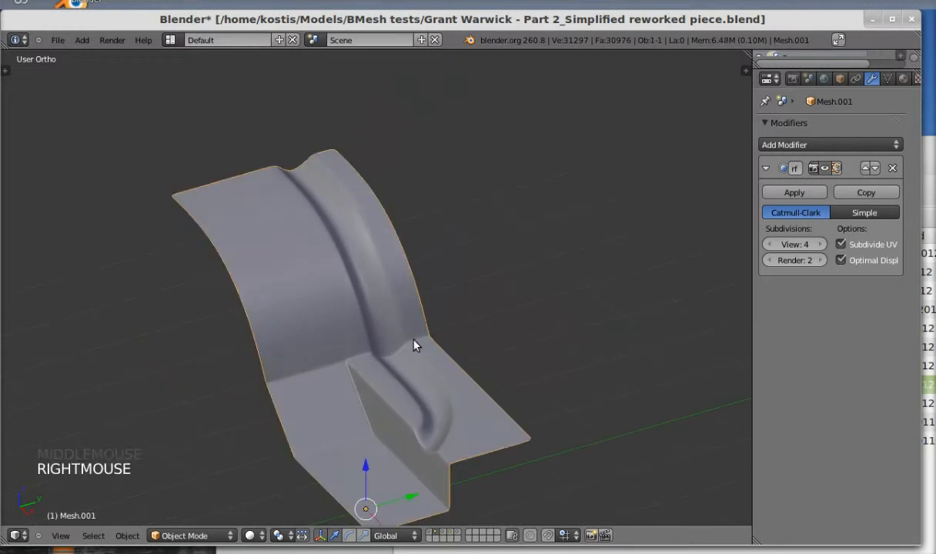
key(shift+d)
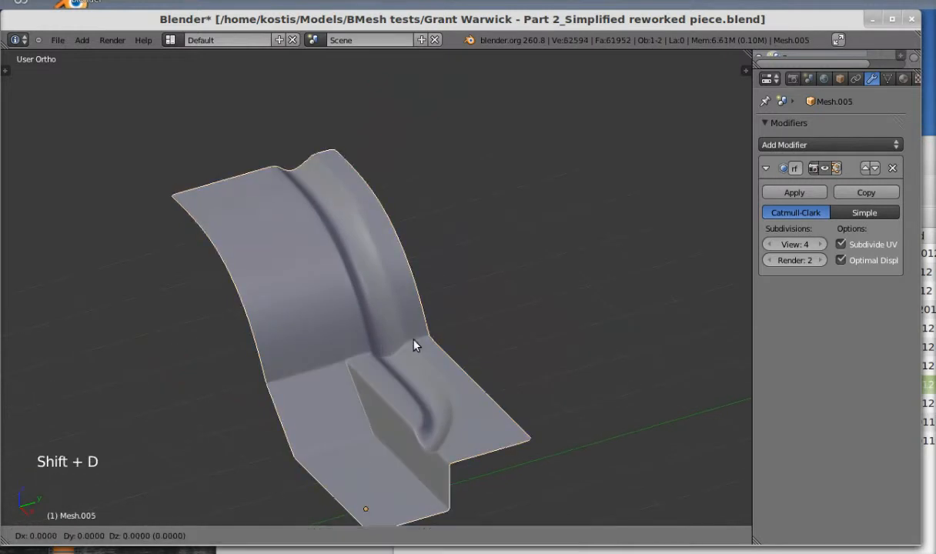
right_click(414, 345)
key(m)
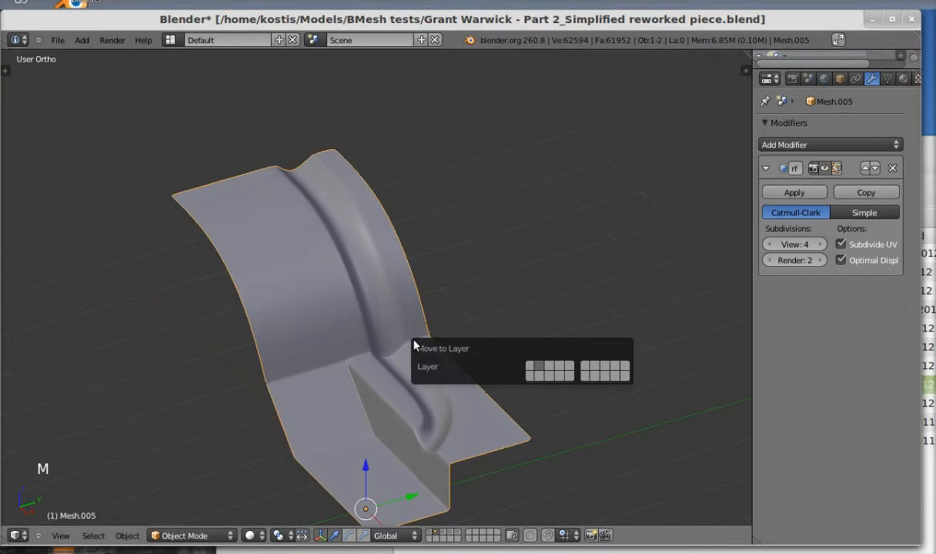
key(6)
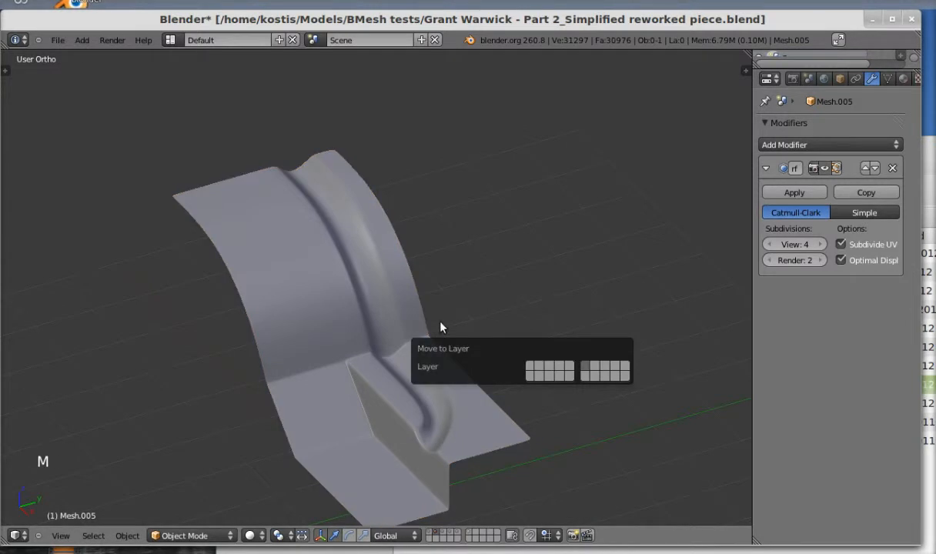
key(6)
- Enter Edit Mode on the copy and select only the vertices along its open outer edge beside the raised rib
right_click(388, 309)
middle_drag(389, 309, 385, 278)
key(Tab)
scroll(414, 279, down, 1)
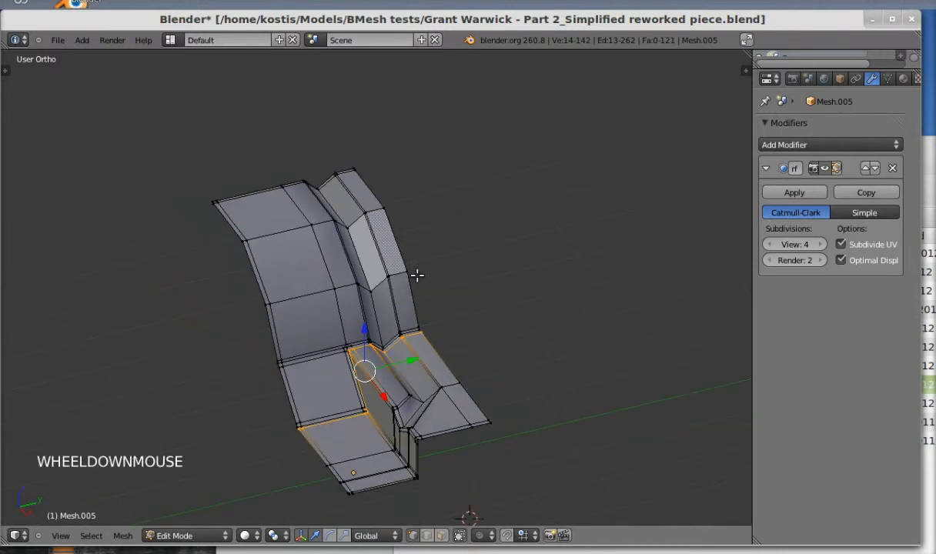
key(a)
key(c)
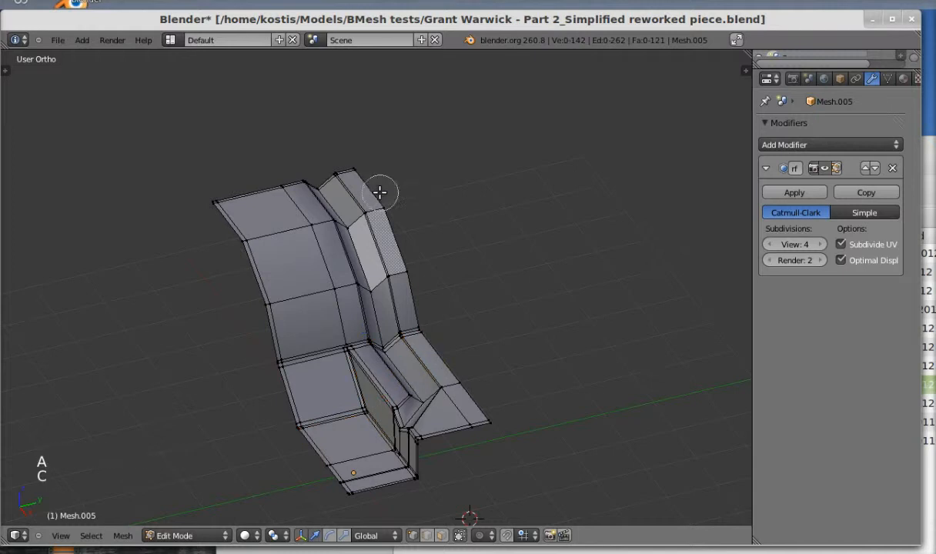
click(359, 171)
mouse_move(410, 245)
mouse_down()
mouse_move(428, 318)
mouse_move(508, 426)
mouse_up()
right_click(510, 422)
- In the right side view, extrude the selected edge diagonally up and outward, and extrude it again straight along Y
key(KP_1)
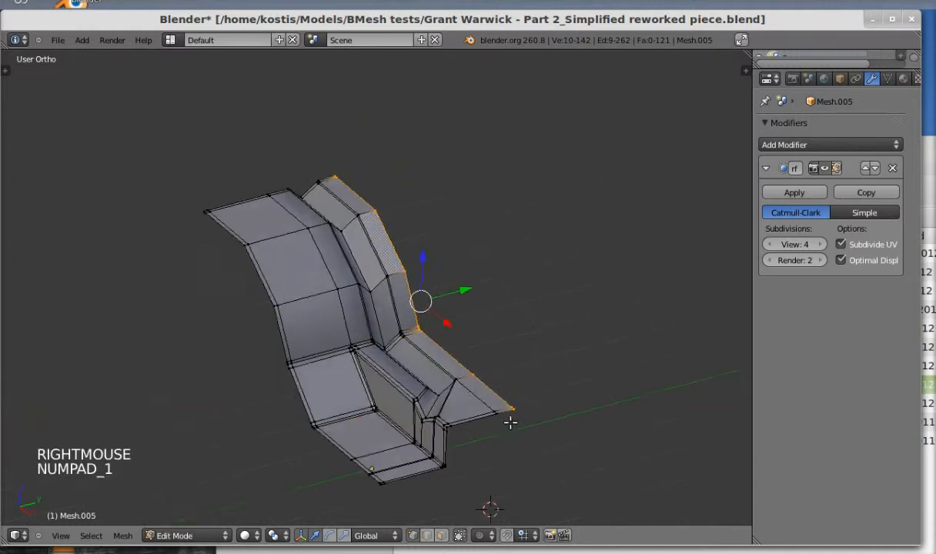
key(KP_3)
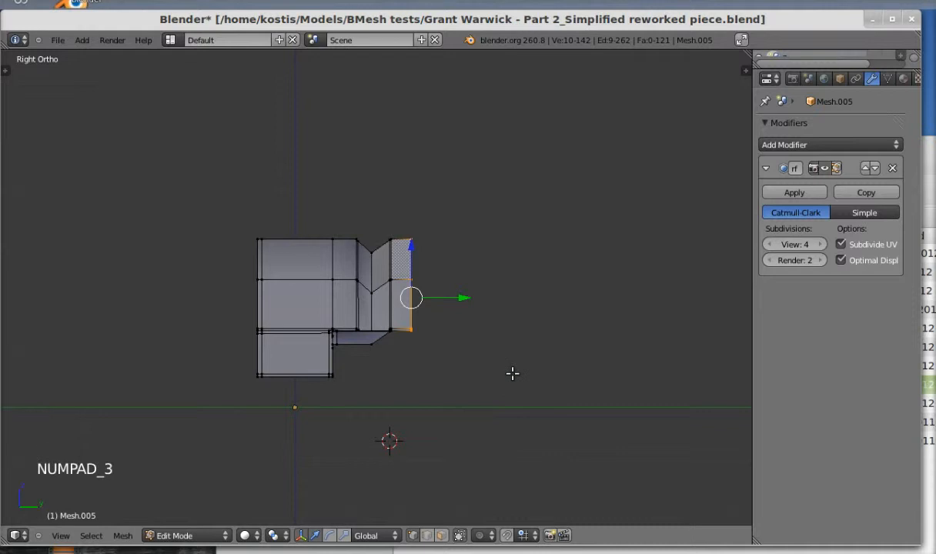
key(e)
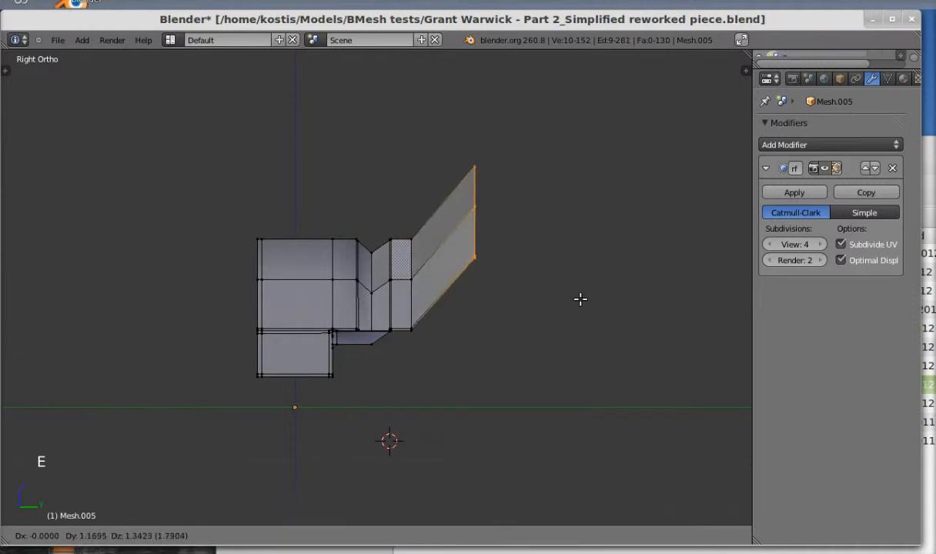
click(576, 275)
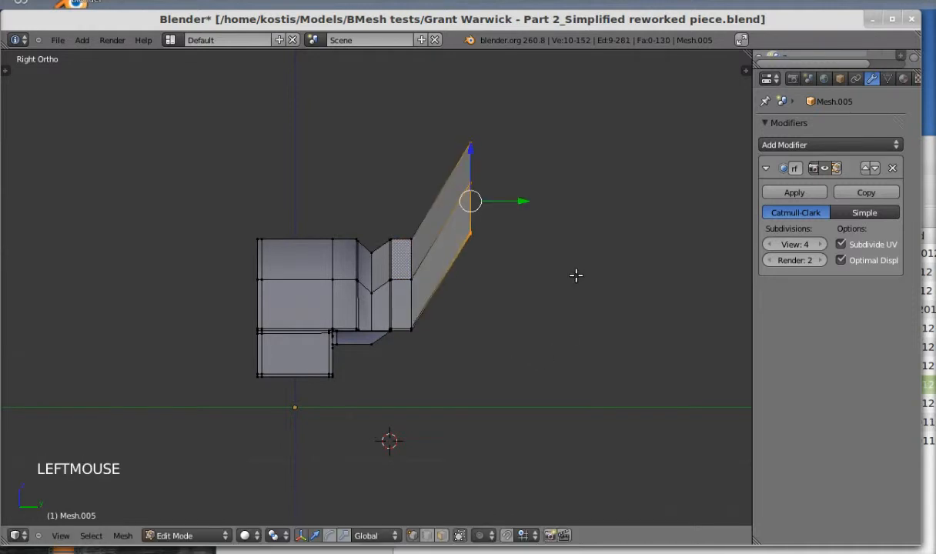
key(e)
key(e)
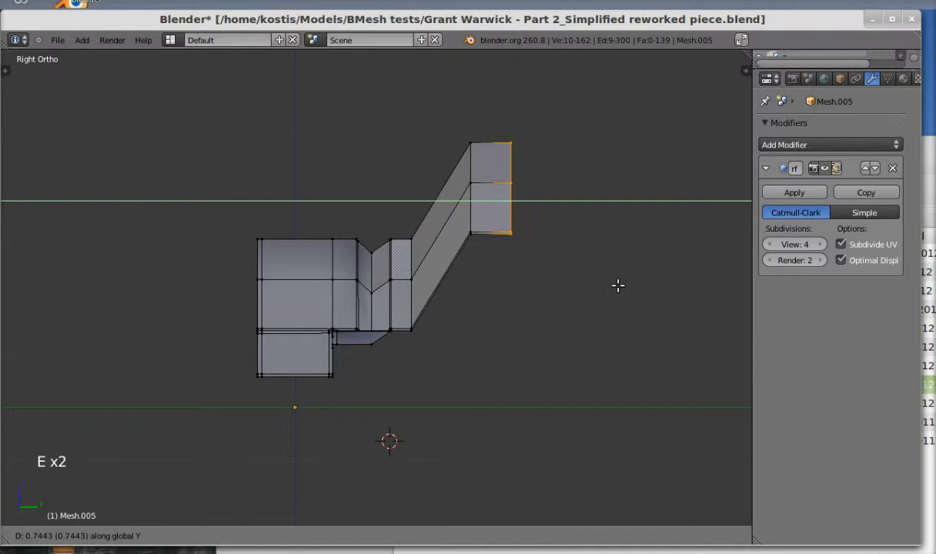
click(667, 278)
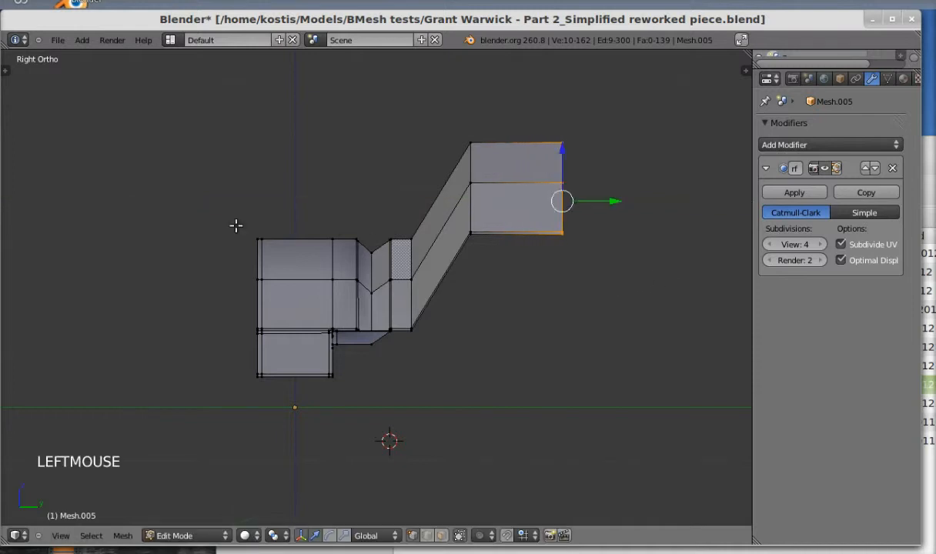
- Return to Object Mode and apply smooth shading to the extended mesh
middle_drag(237, 224, 341, 282)
key(Tab)
key(t)
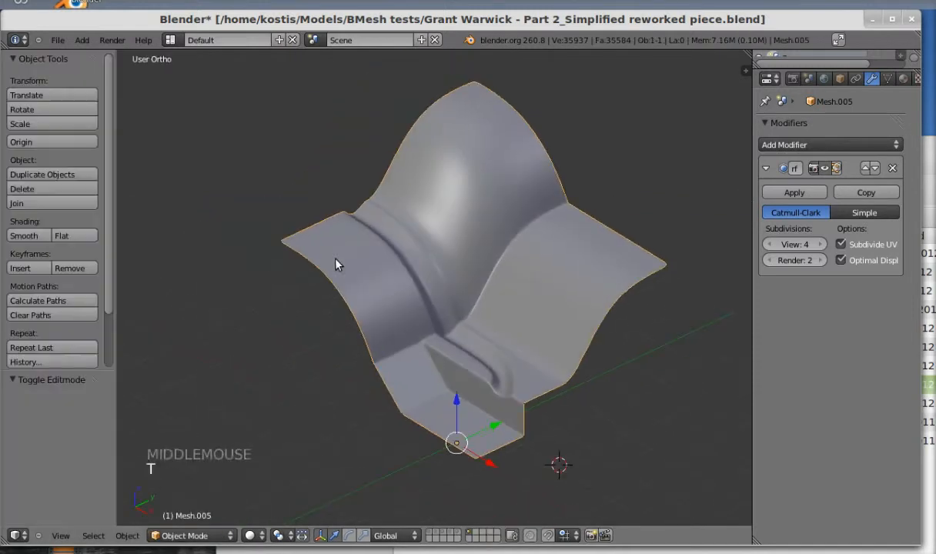
click(28, 236)
middle_drag(560, 246, 526, 254)
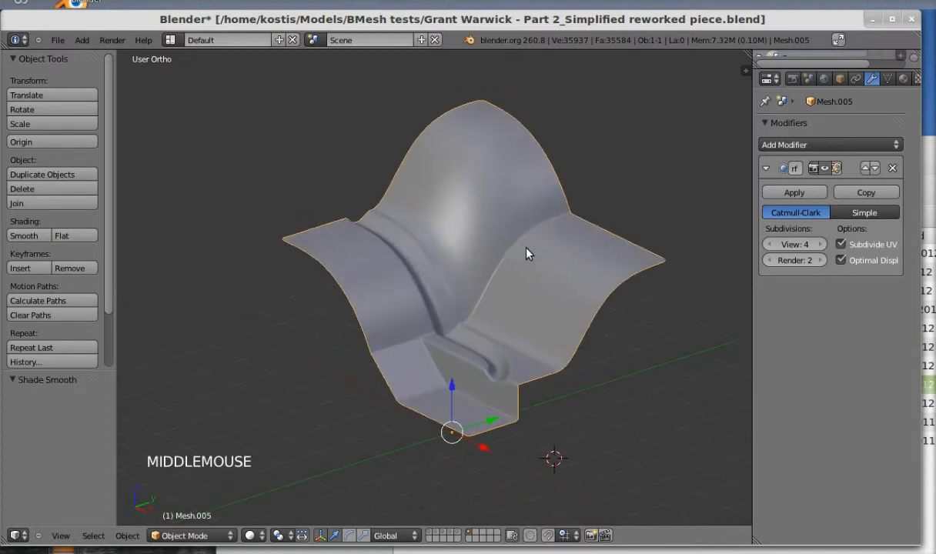
- Add a loop cut tight against the slope's lower edge and another on the flat strip beside its upper edge
key(Tab)
middle_drag(463, 183, 443, 194)
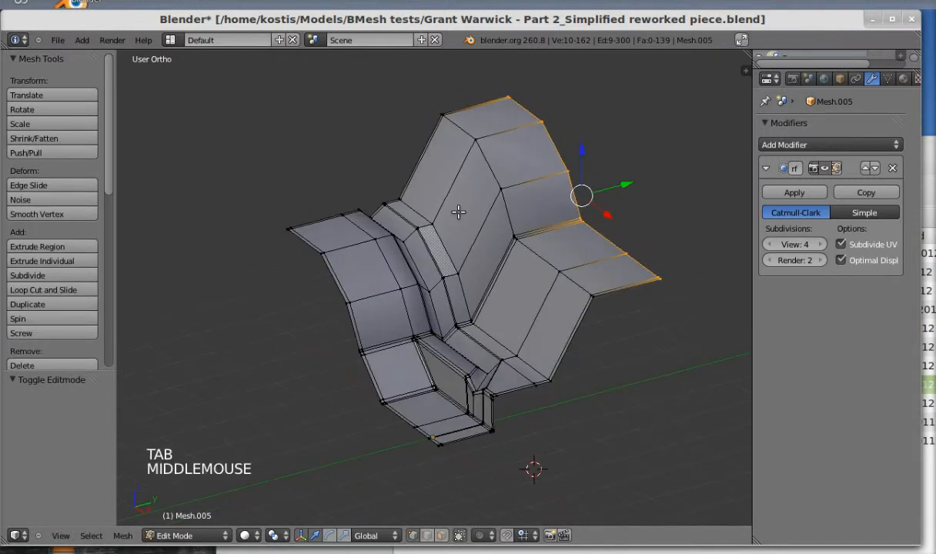
key(ctrl+r)
click(456, 216)
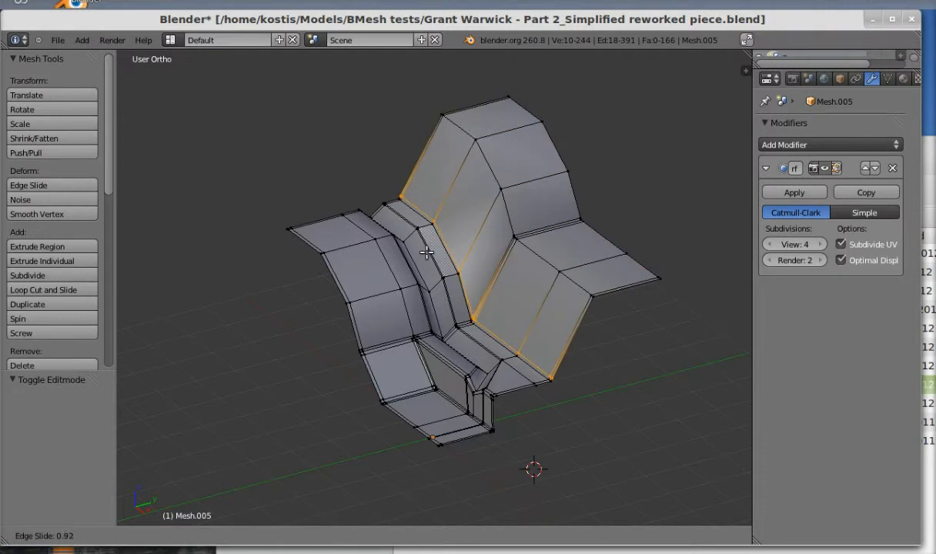
click(428, 250)
key(ctrl+r)
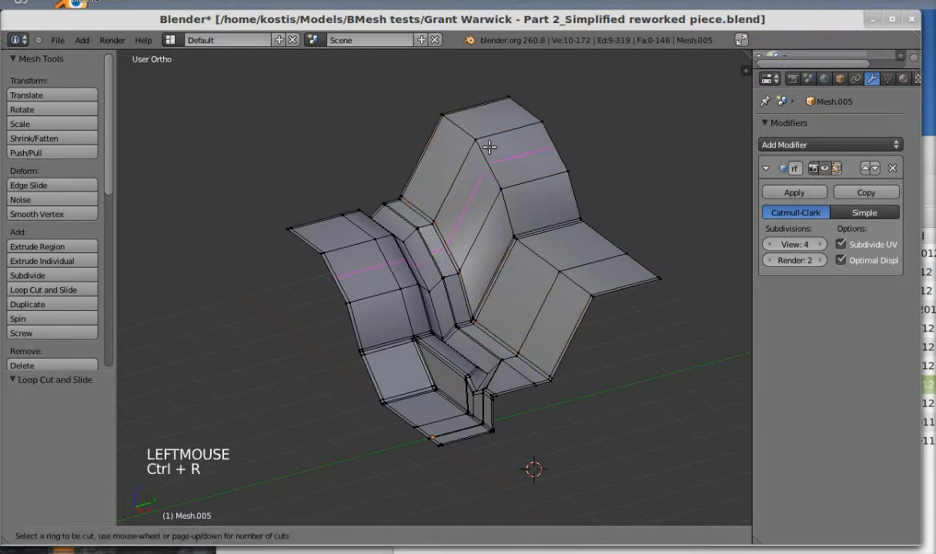
click(491, 127)
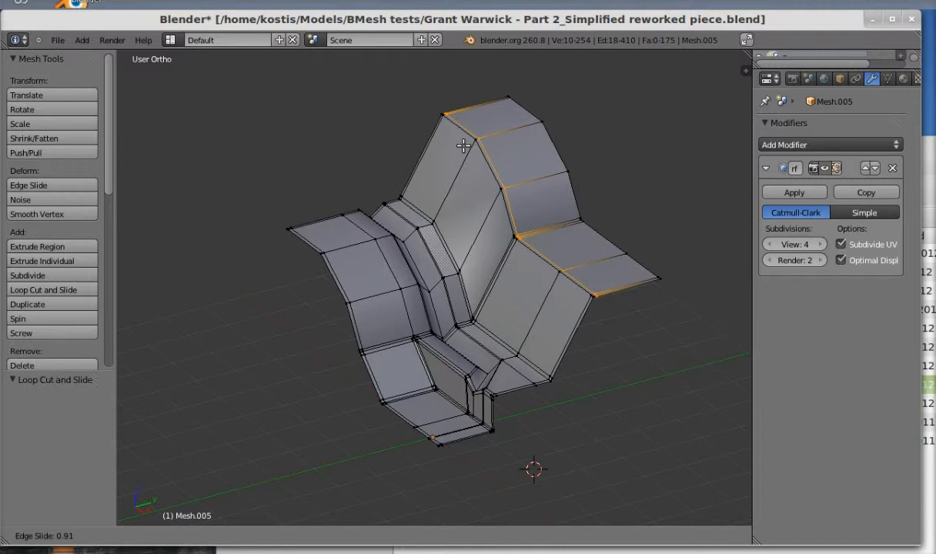
click(466, 145)
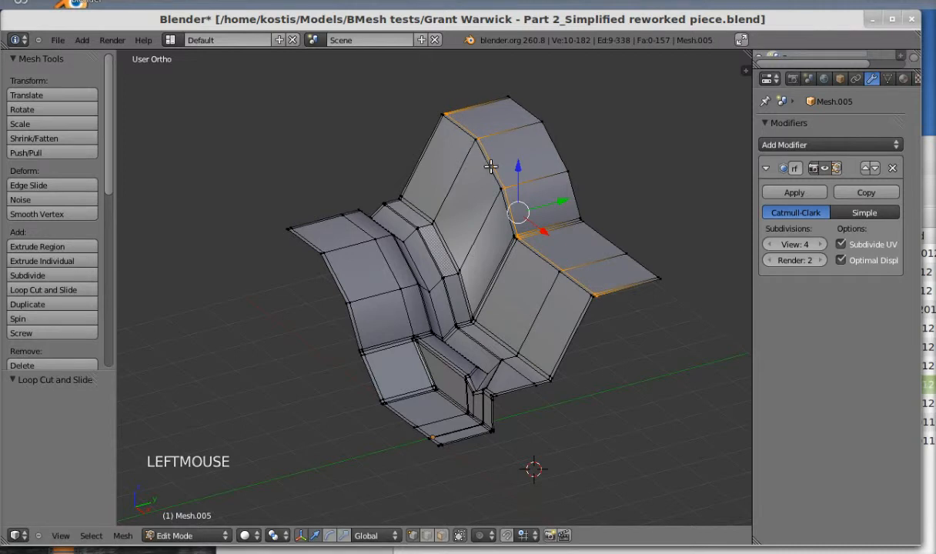
key(Tab)
middle_drag(496, 177, 505, 195)
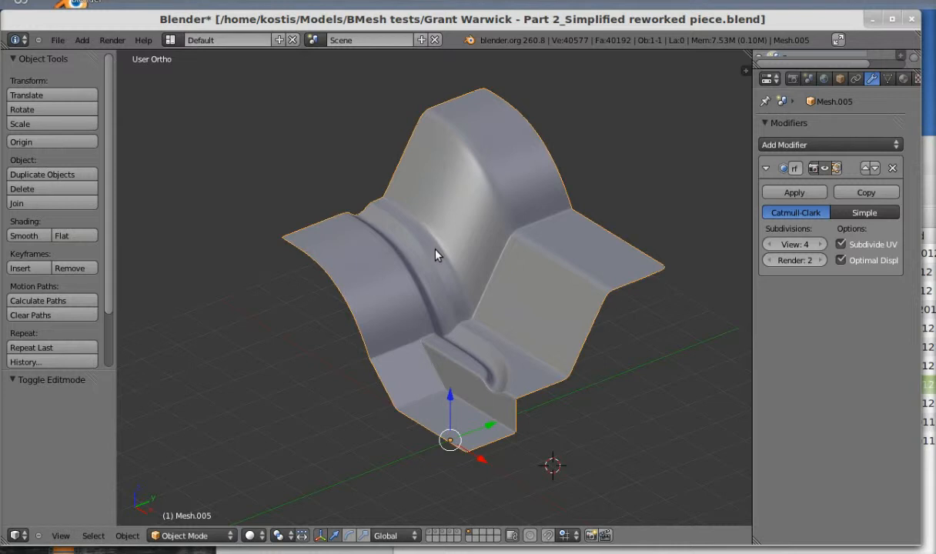
middle_drag(435, 256, 429, 257)
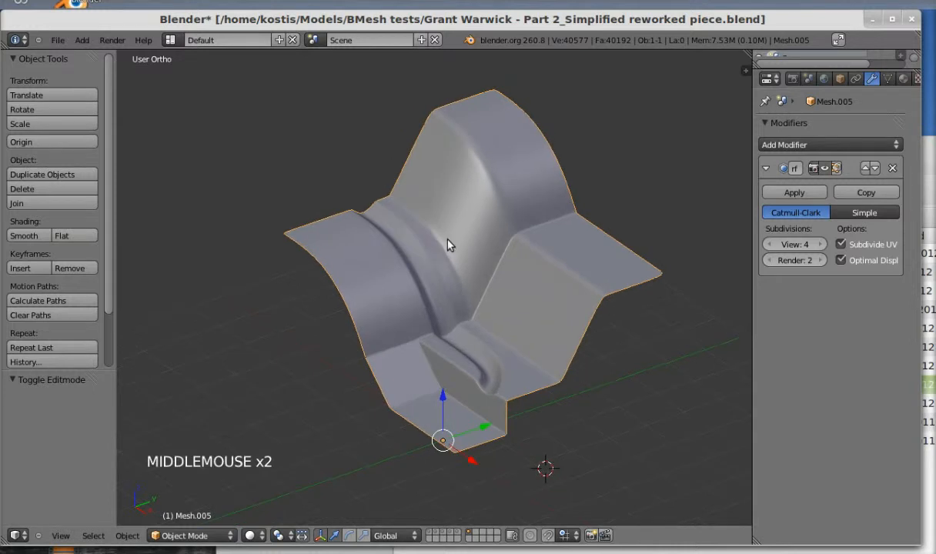
- Select the edge loop along the slope's upper crease and the ring of short edges between its two adjacent loops
right_click(450, 244)
key(Tab)
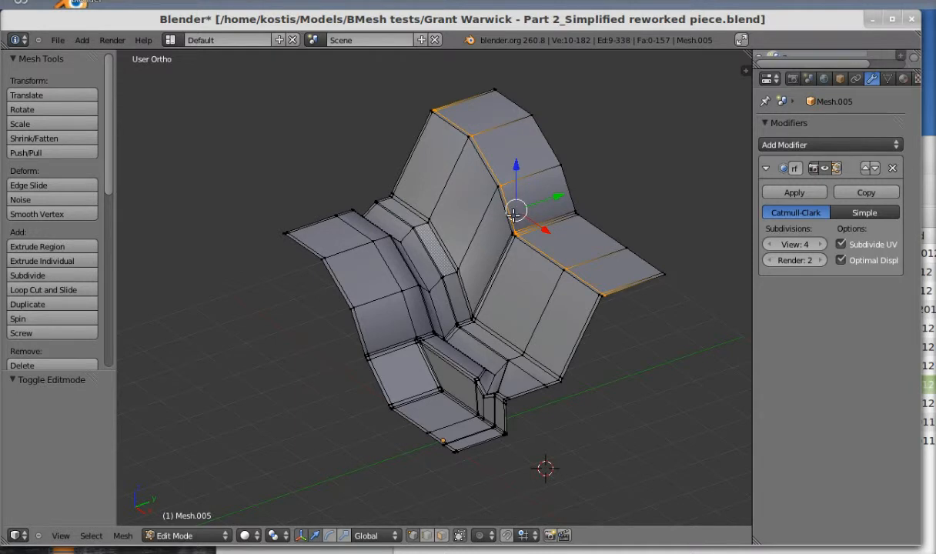
scroll(516, 212, up, 2)
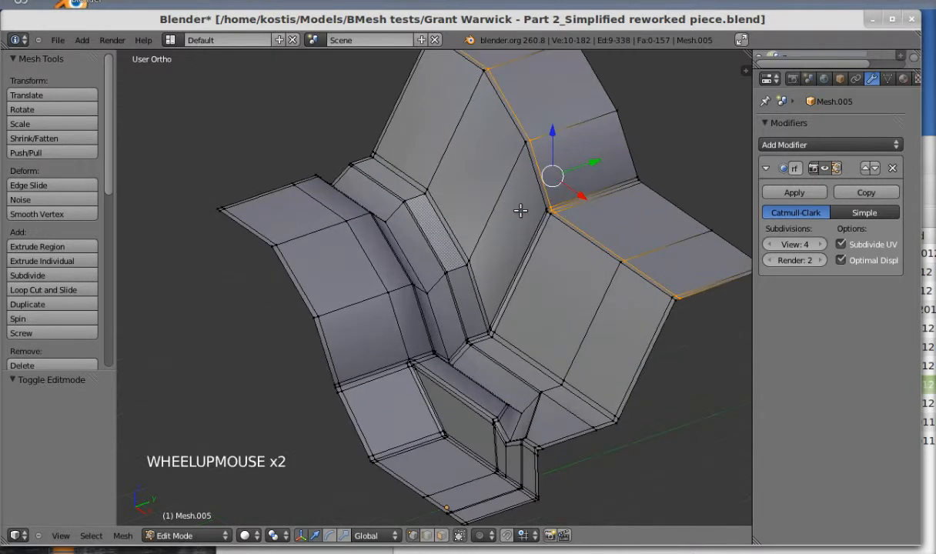
key(a)
alt+shift+right_click(559, 224)
middle_drag(559, 224, 497, 260)
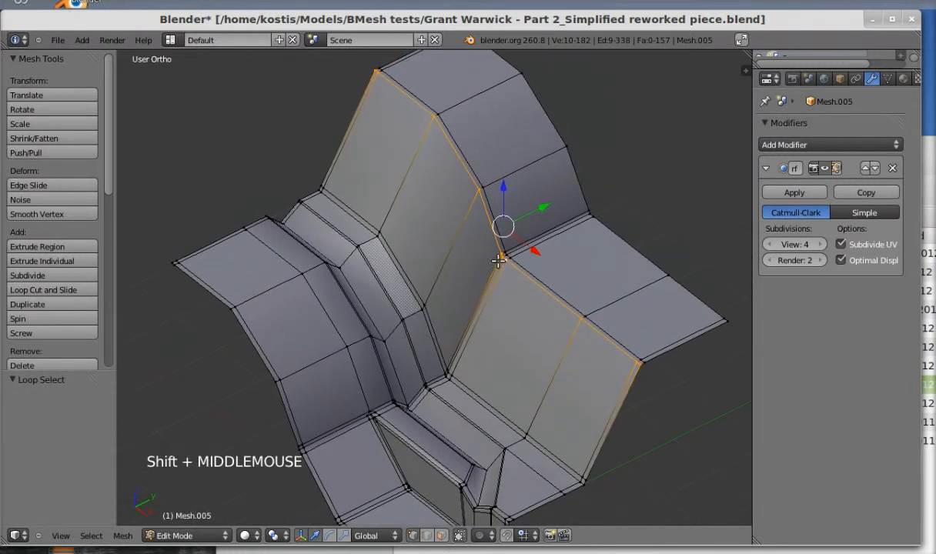
key(Tab)
key(Tab)
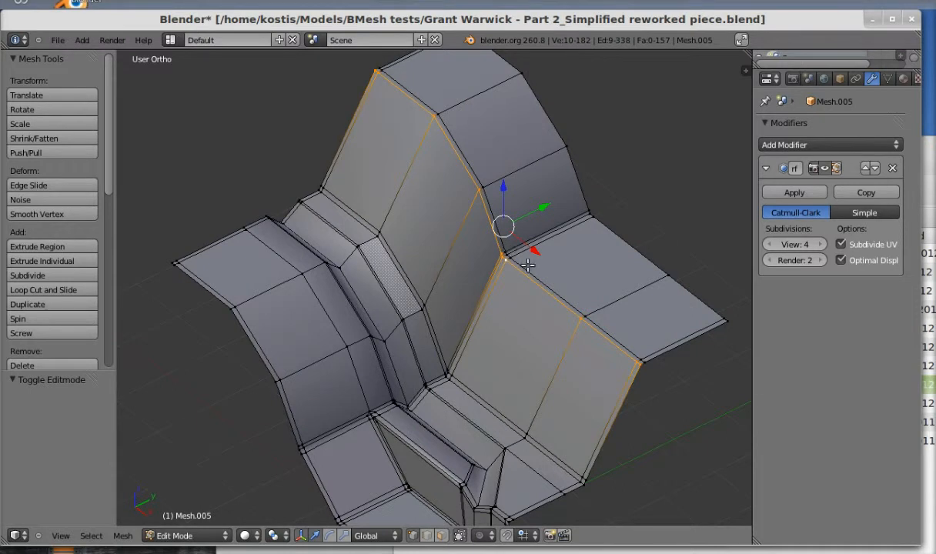
ctrl+alt+right_click(584, 316)
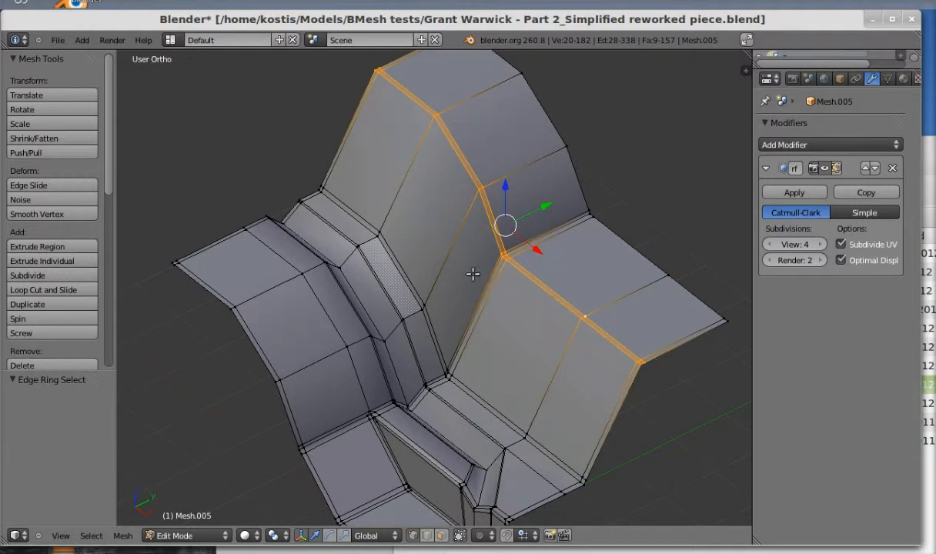
- Try a supporting loop cut on the slope just below its upper crease, preview it in Object Mode, and undo it
key(ctrl+r)
click(483, 216)
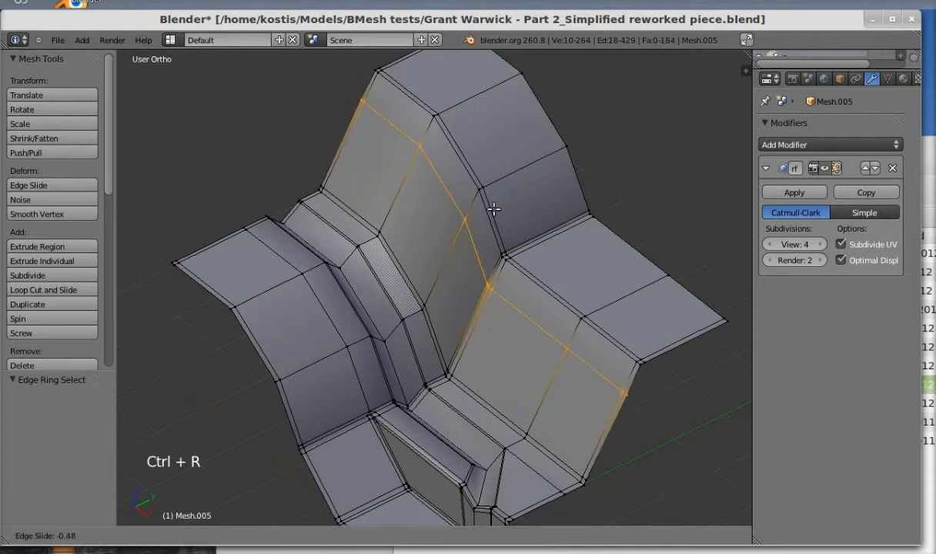
click(500, 191)
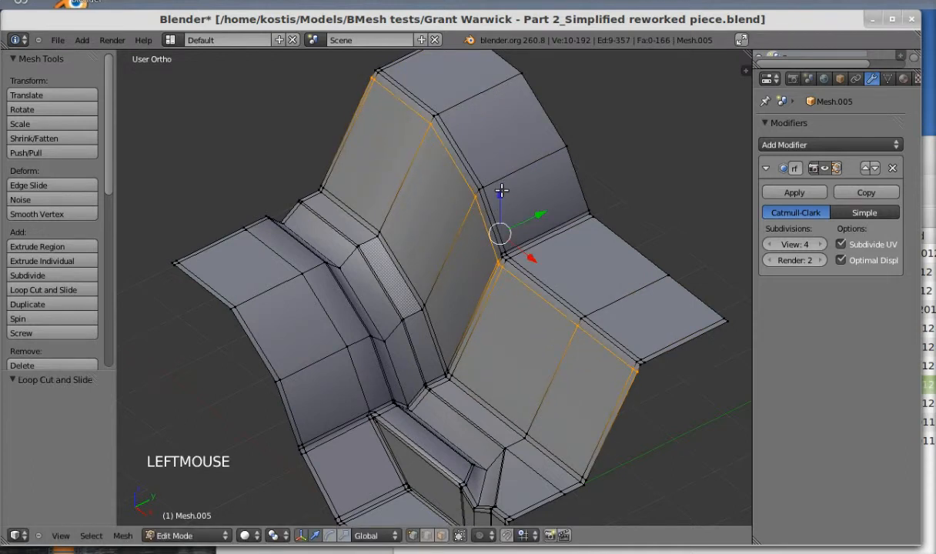
key(Tab)
key(Tab)
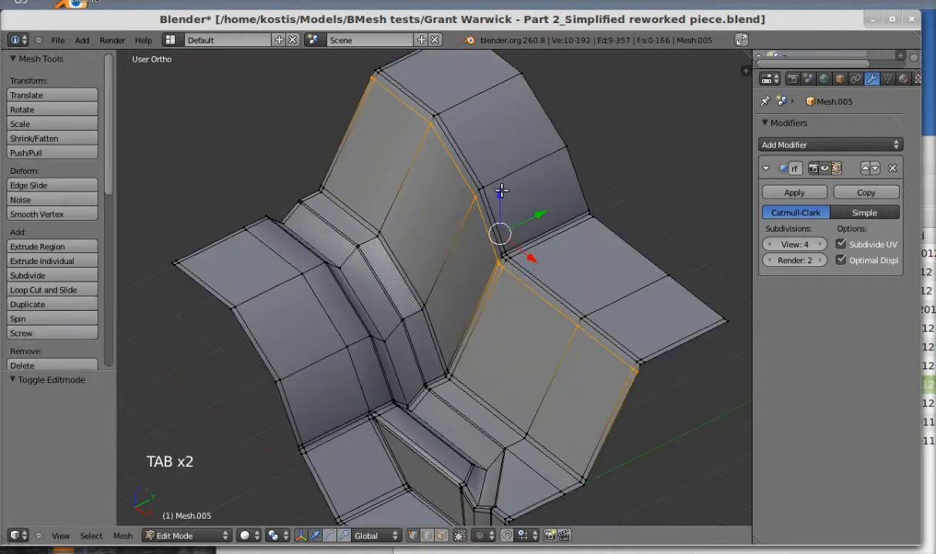
key(ctrl+z)
key(ctrl+z)
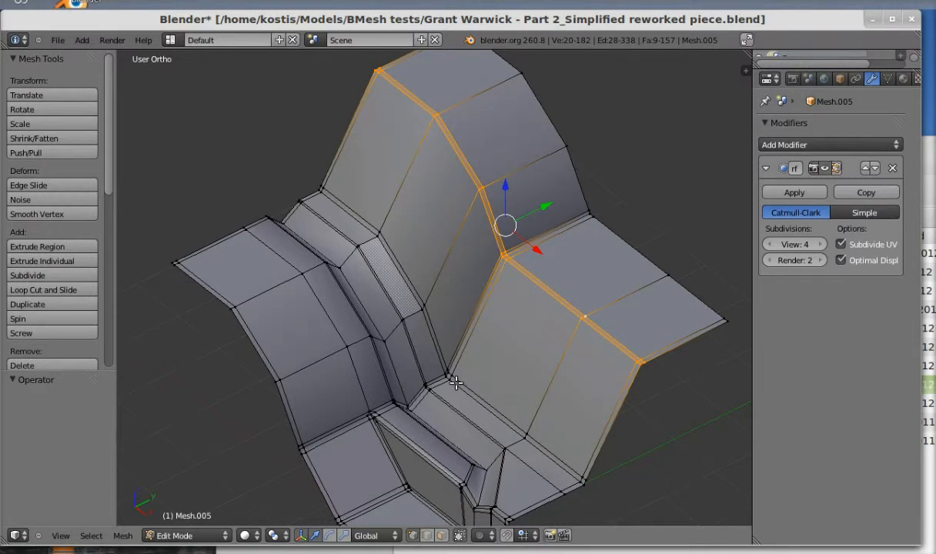
- Check the smoothed surface in Object Mode around the lower groove and slope, and return to Edit Mode
shift+middle_drag(456, 382, 406, 334)
key(Tab)
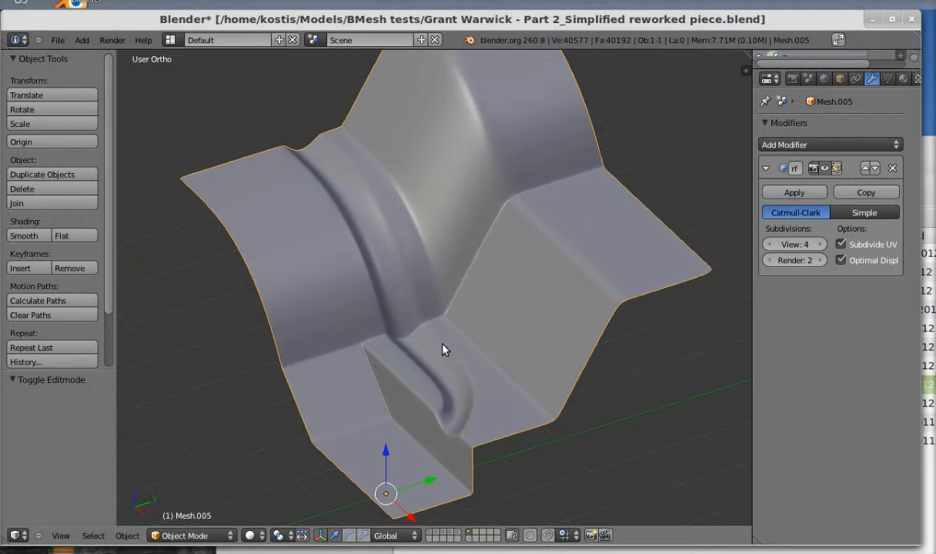
key(Tab)
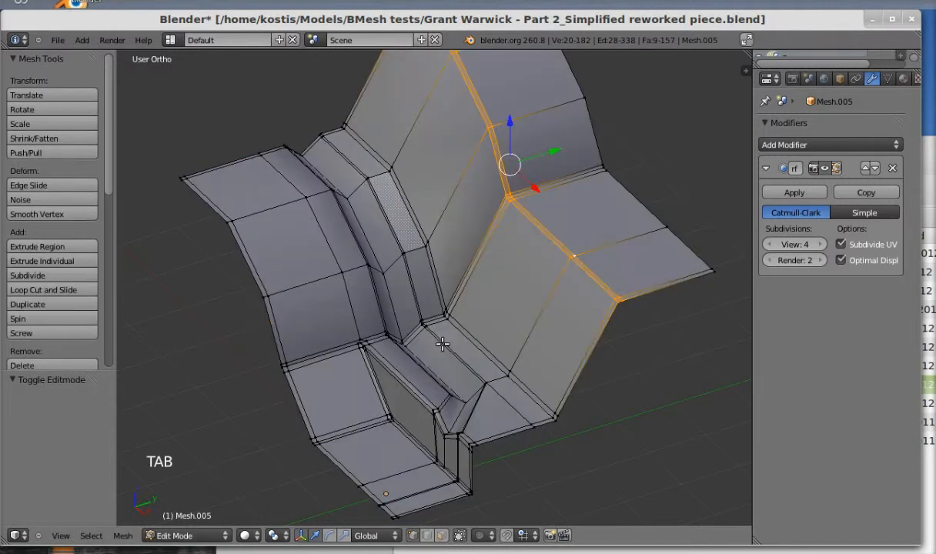
- In face select mode, circle-select the faces of the lower section around the groove's end, including its vertical wall, and delete them
middle_click(384, 388)
mouse_move(384, 388)
middle_down()
mouse_move(390, 382)
mouse_move(390, 403)
middle_up()
key(ctrl+Tab)
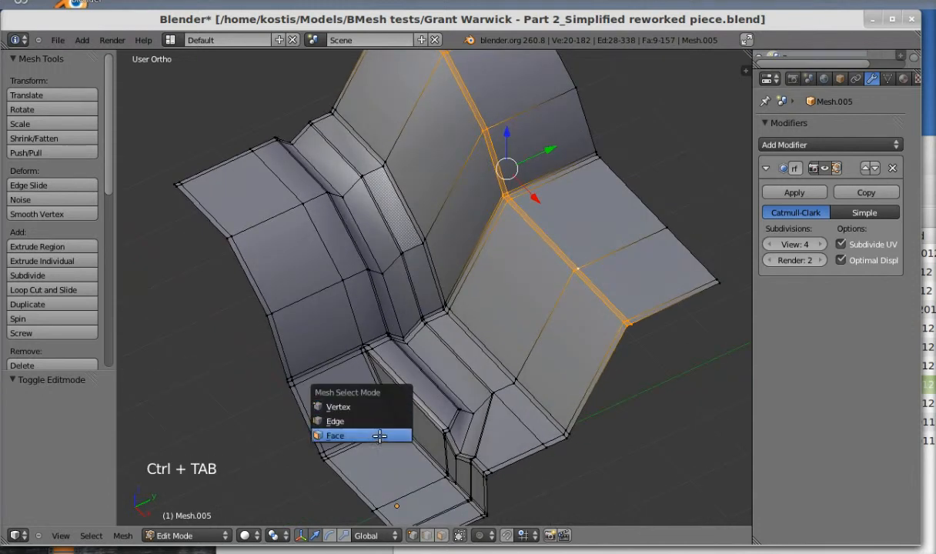
click(377, 436)
key(a)
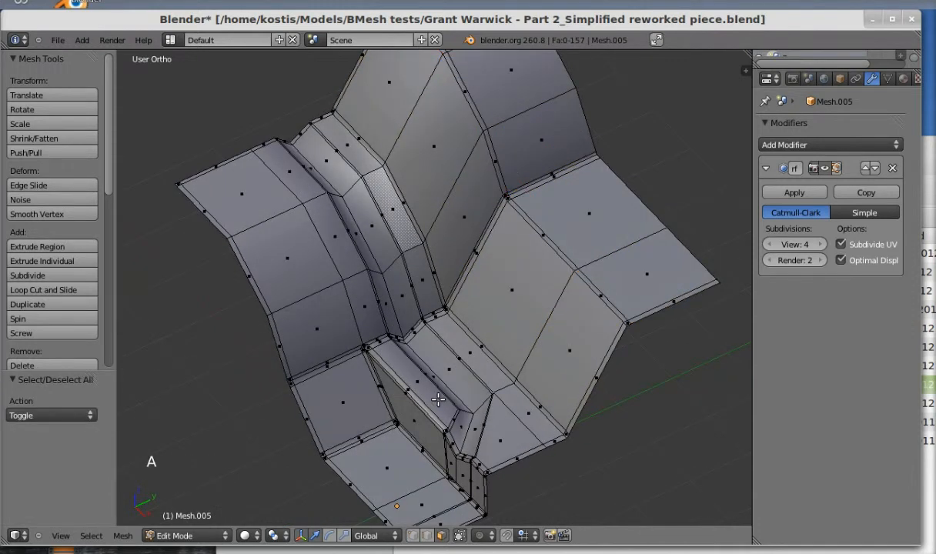
key(c)
click(451, 371)
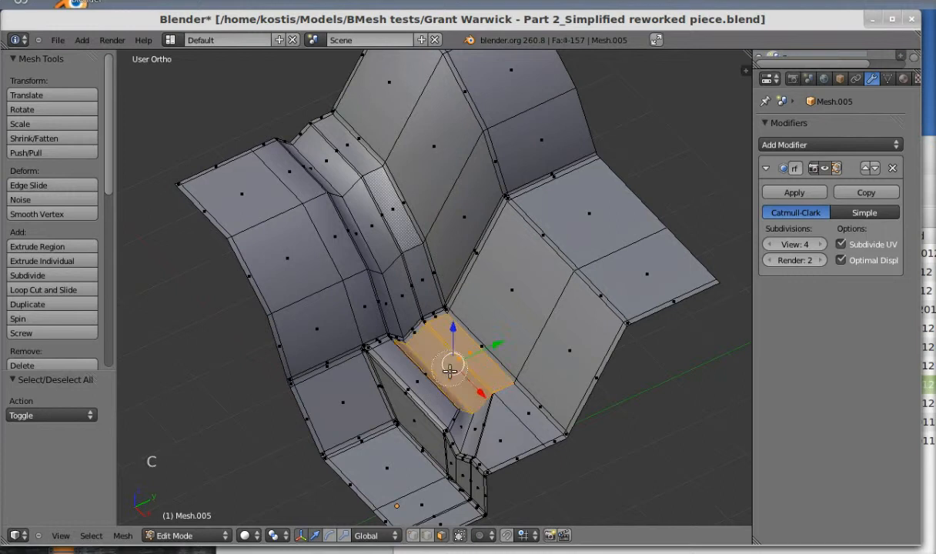
mouse_move(450, 371)
mouse_down()
mouse_move(506, 420)
mouse_move(493, 433)
mouse_move(535, 447)
mouse_move(499, 452)
mouse_move(463, 443)
mouse_move(468, 432)
mouse_move(453, 428)
mouse_up()
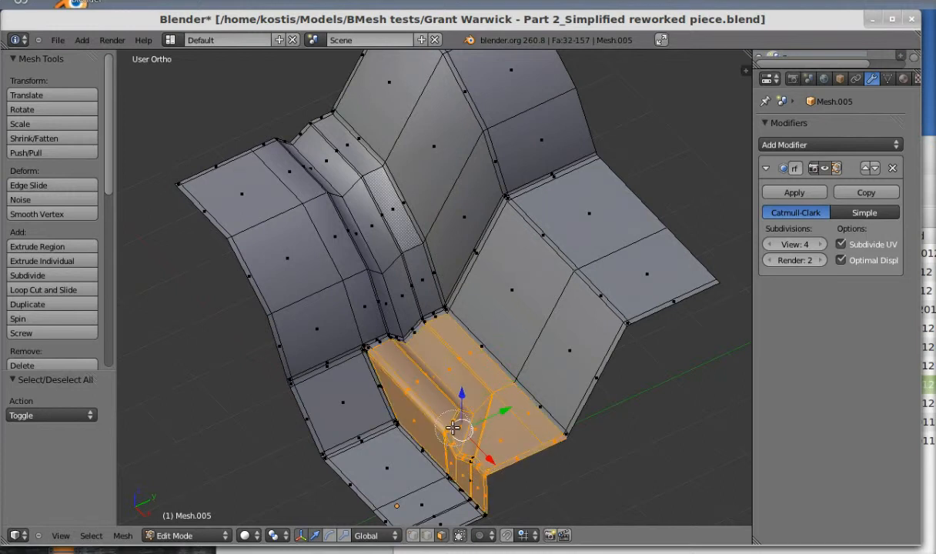
right_click(445, 368)
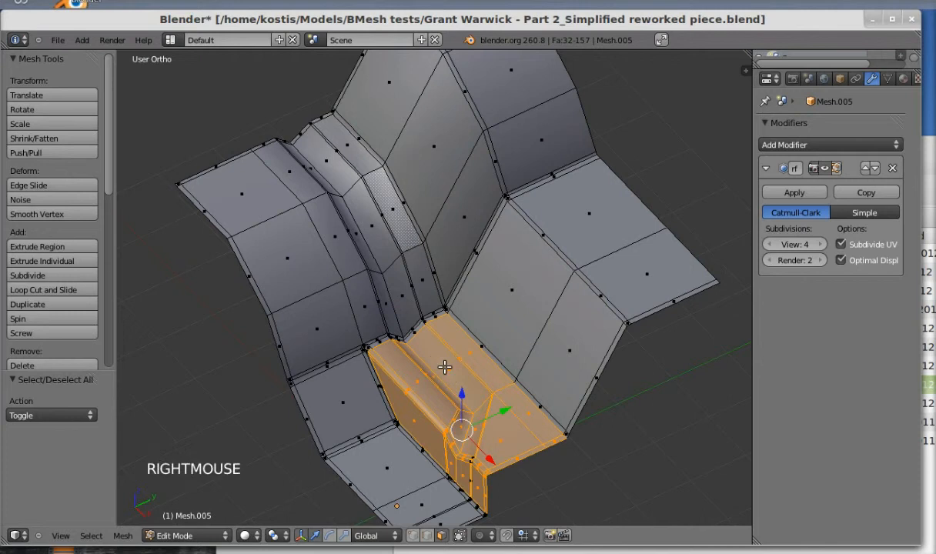
middle_drag(445, 368, 378, 365)
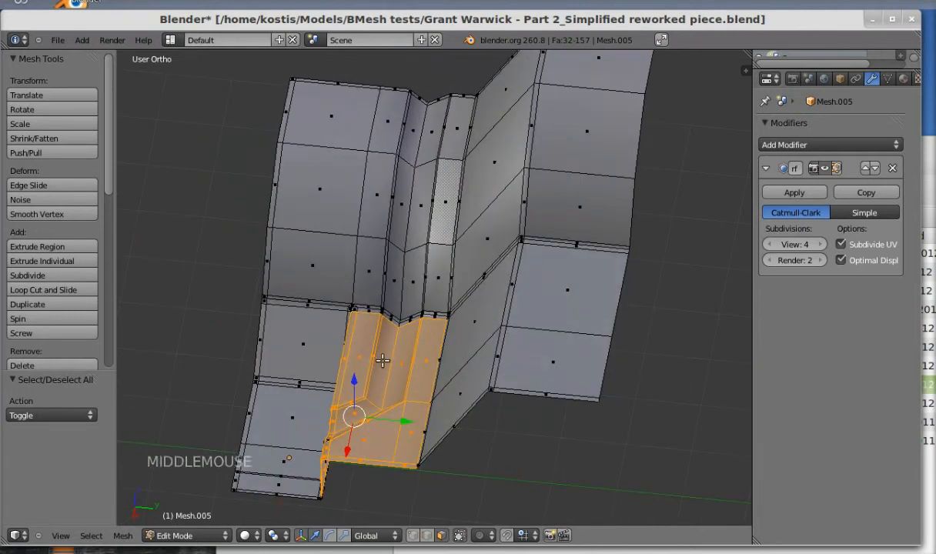
key(x)
click(362, 406)
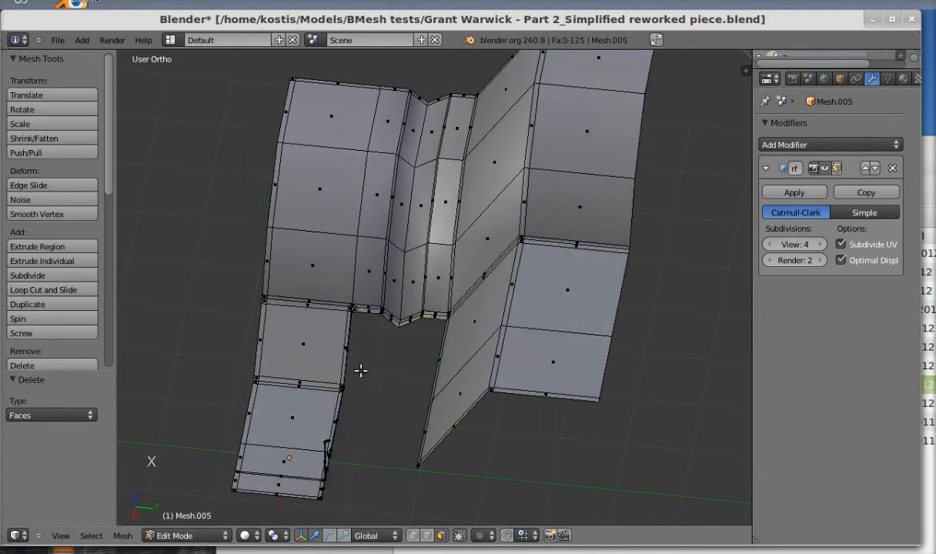
- Delete the three leftover narrow upright faces standing above the front flat strip, using wireframe display to select them
middle_drag(361, 371, 465, 347)
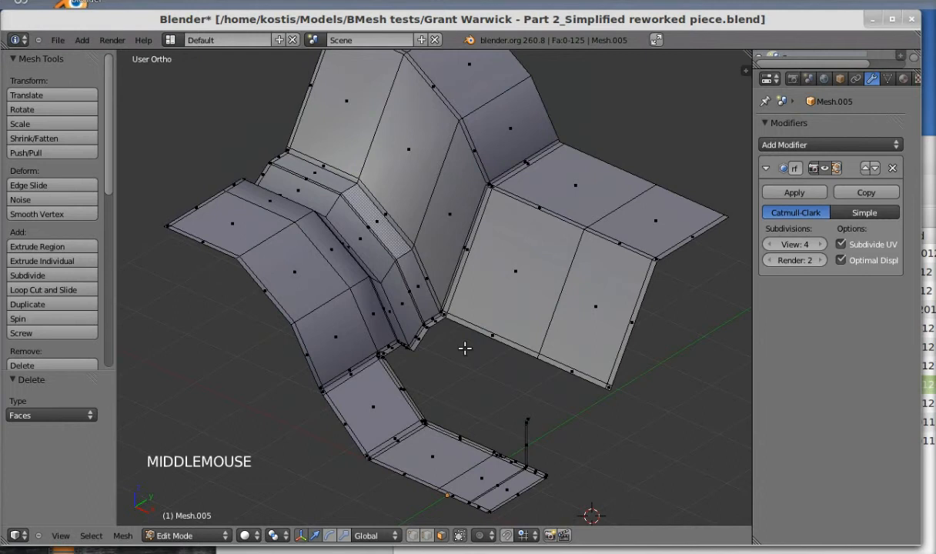
key(a)
key(a)
key(c)
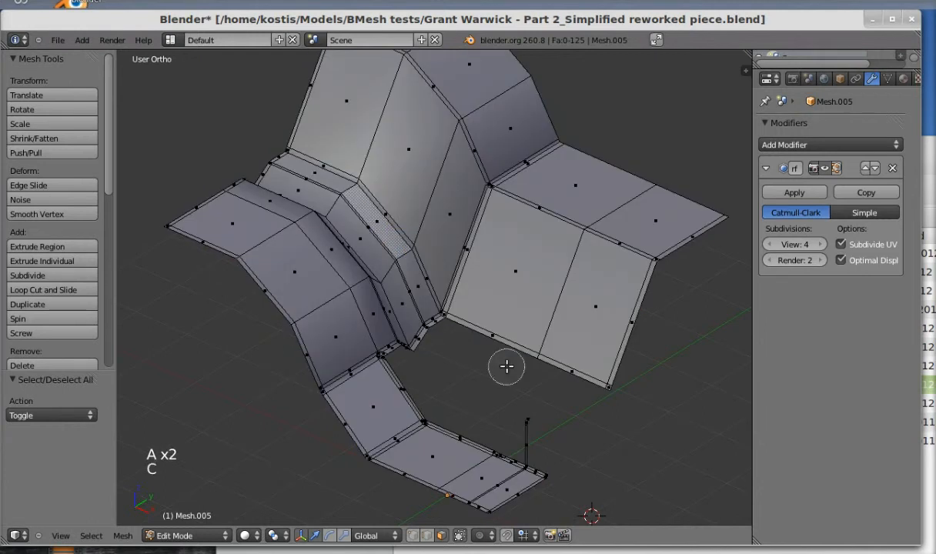
click(525, 425)
right_click(527, 413)
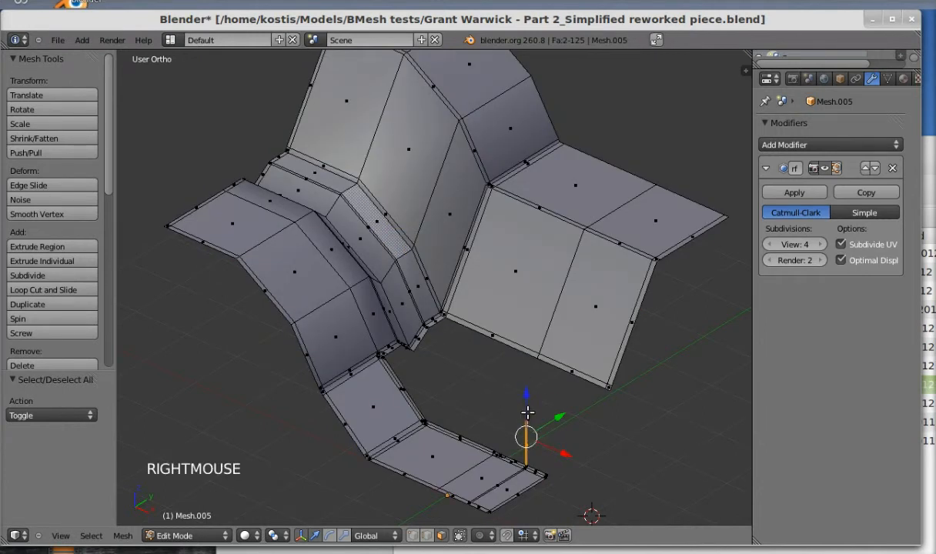
key(z)
key(c)
right_click(535, 415)
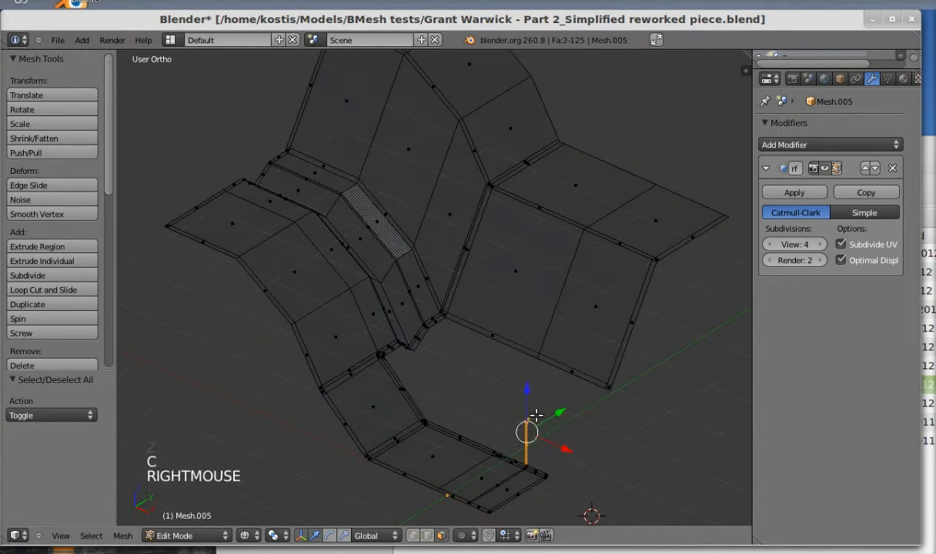
key(x)
click(534, 415)
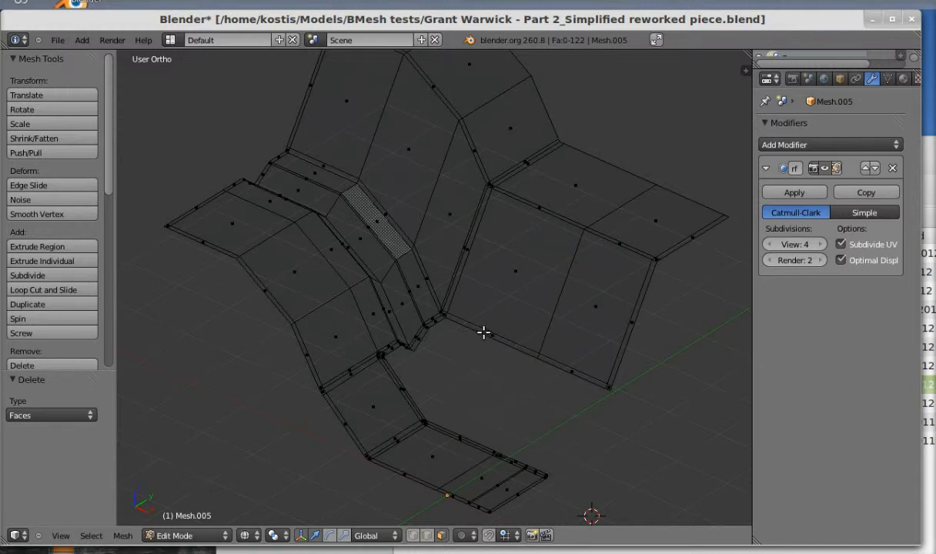
key(x)
key(z)
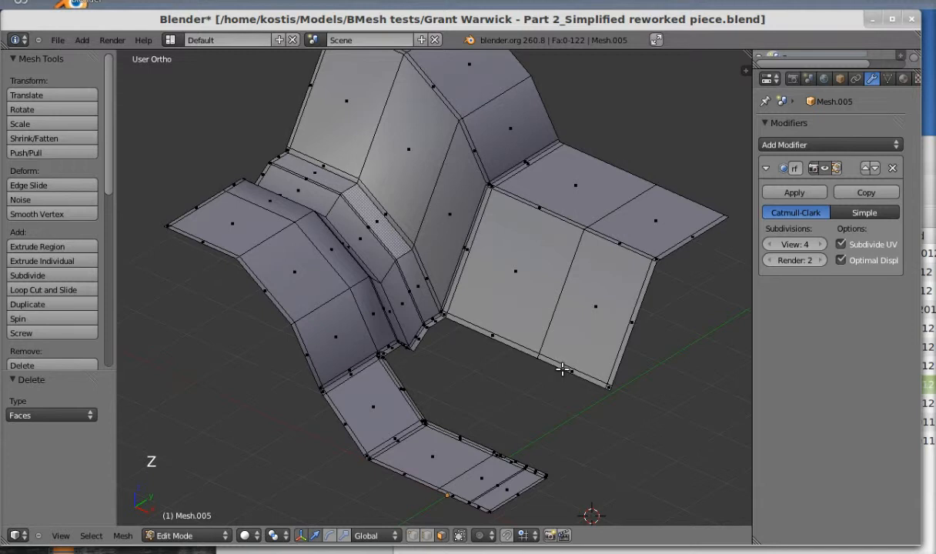
- Delete the thin support faces bordering the opening, from the slope's lower corner across the groove profile and along the lower strip's inner edge
middle_drag(562, 372, 508, 351)
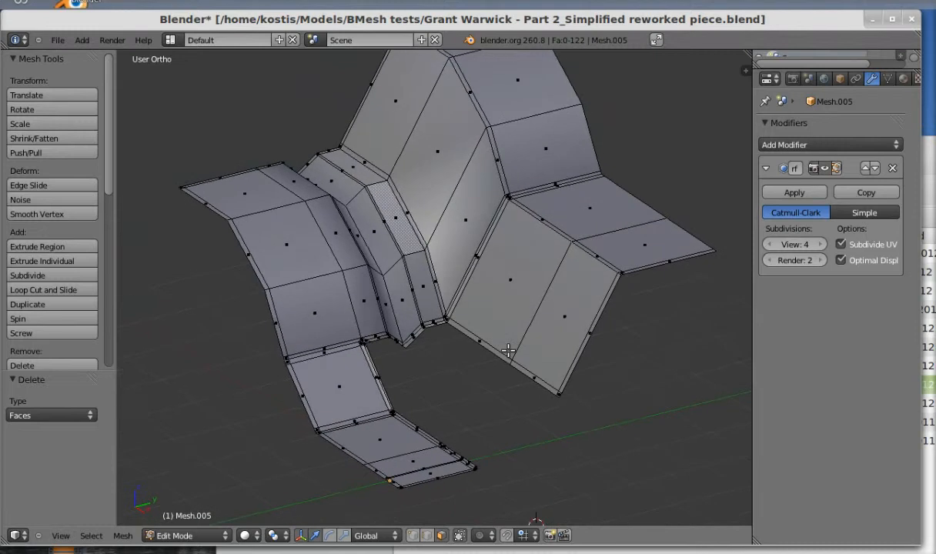
middle_drag(453, 331, 462, 359)
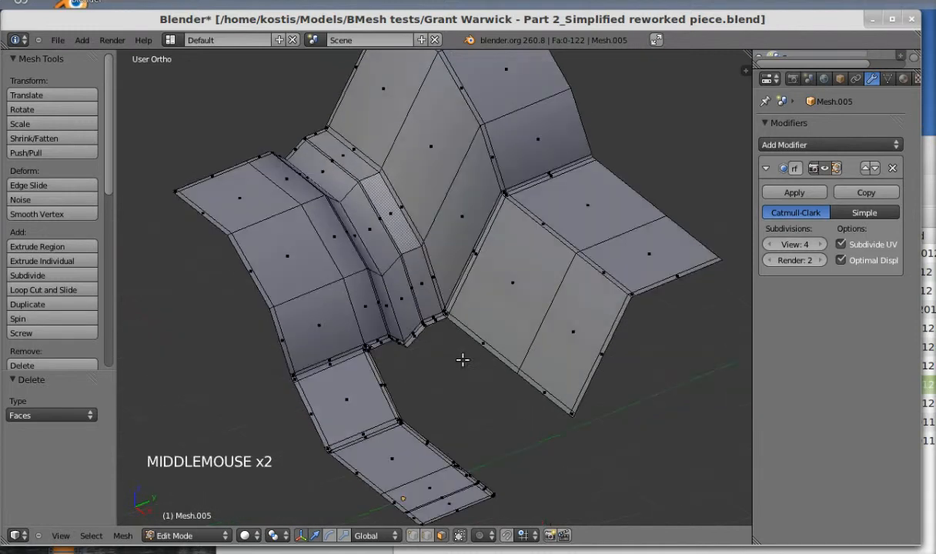
scroll(448, 330, up, 4)
scroll(450, 336, up, 1)
right_click(435, 368)
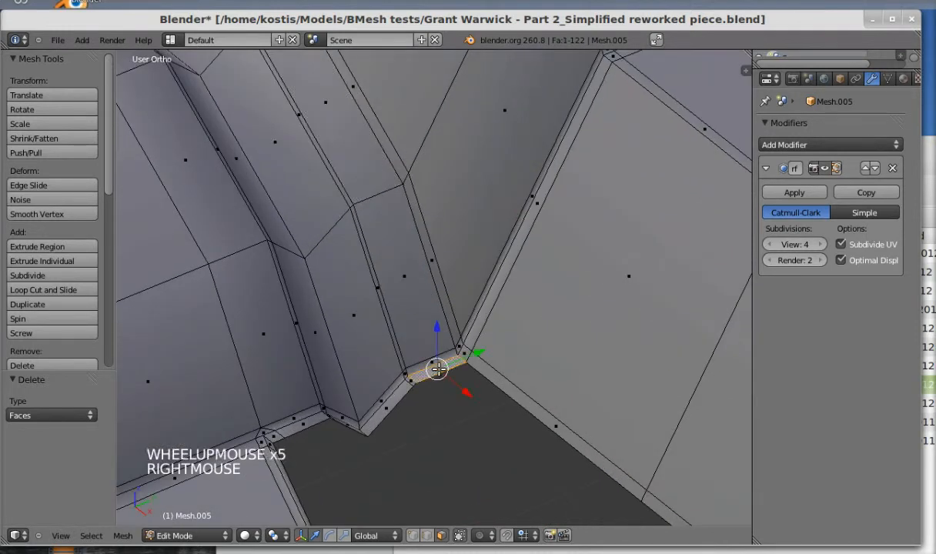
shift+right_click(394, 386)
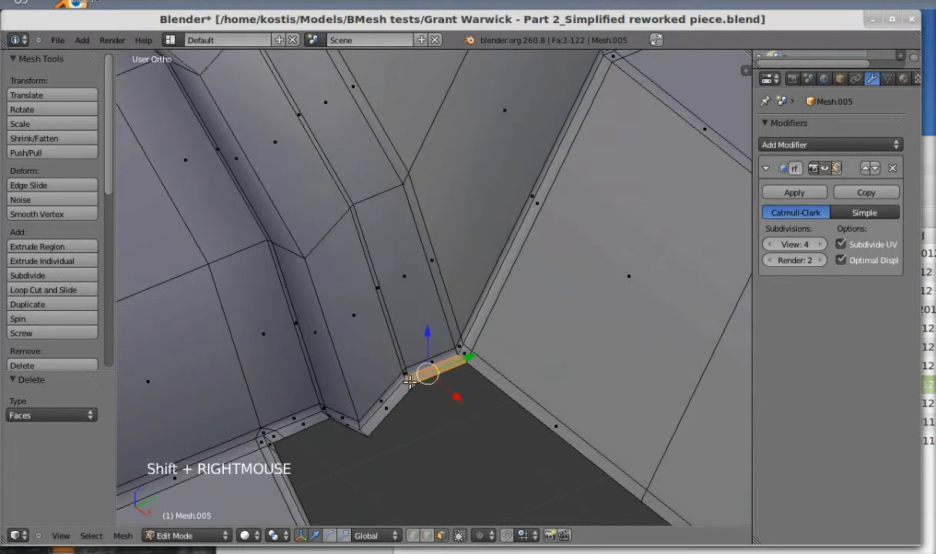
shift+right_click(374, 408)
middle_drag(374, 408, 366, 432)
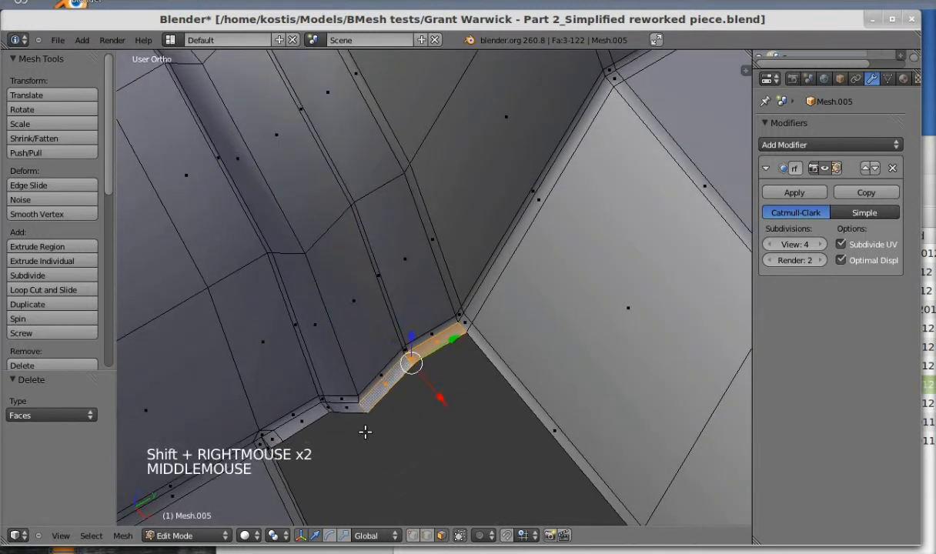
shift+right_click(327, 408)
shift+right_click(326, 408)
shift+right_click(326, 410)
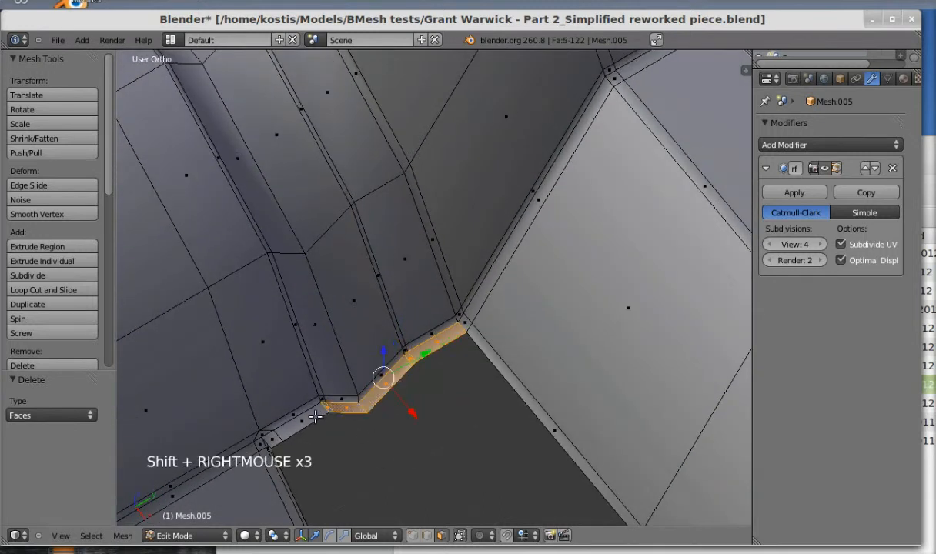
shift+right_click(324, 411)
scroll(326, 414, down, 2)
middle_drag(325, 415, 402, 430)
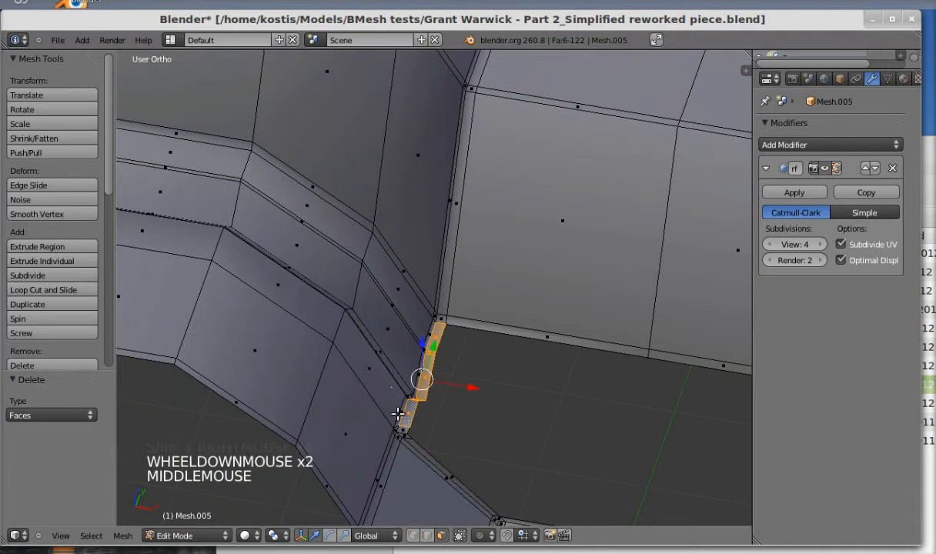
shift+right_click(402, 432)
shift+right_click(401, 433)
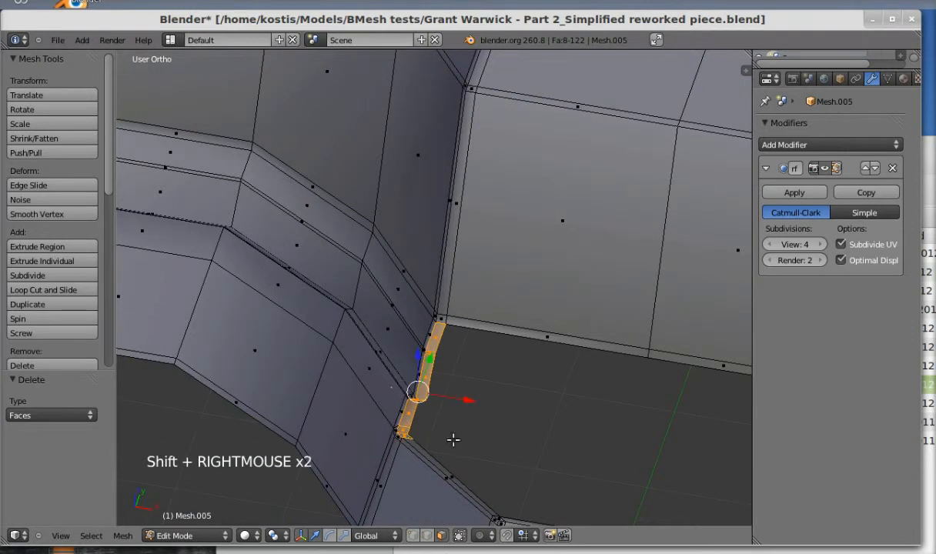
key(c)
click(504, 498)
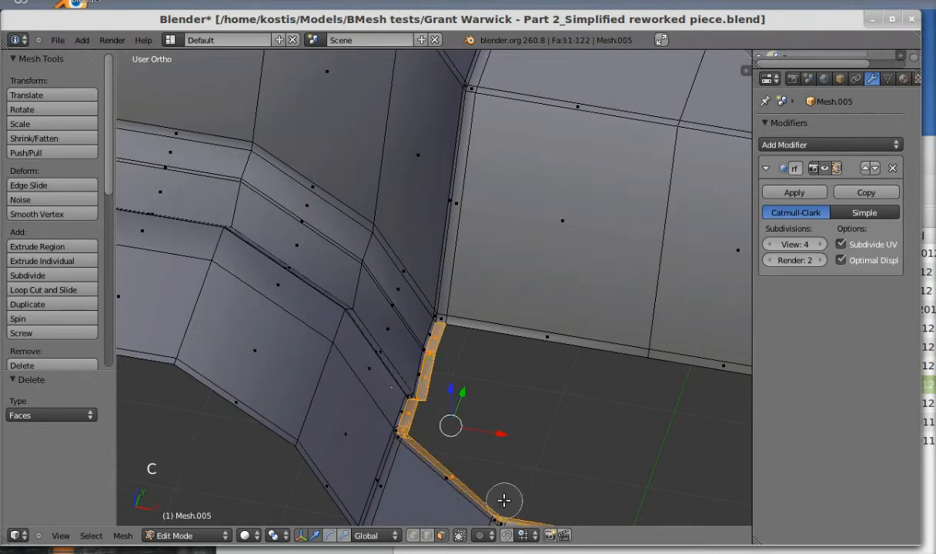
scroll(526, 470, down, 2)
right_click(558, 436)
scroll(654, 431, down, 4)
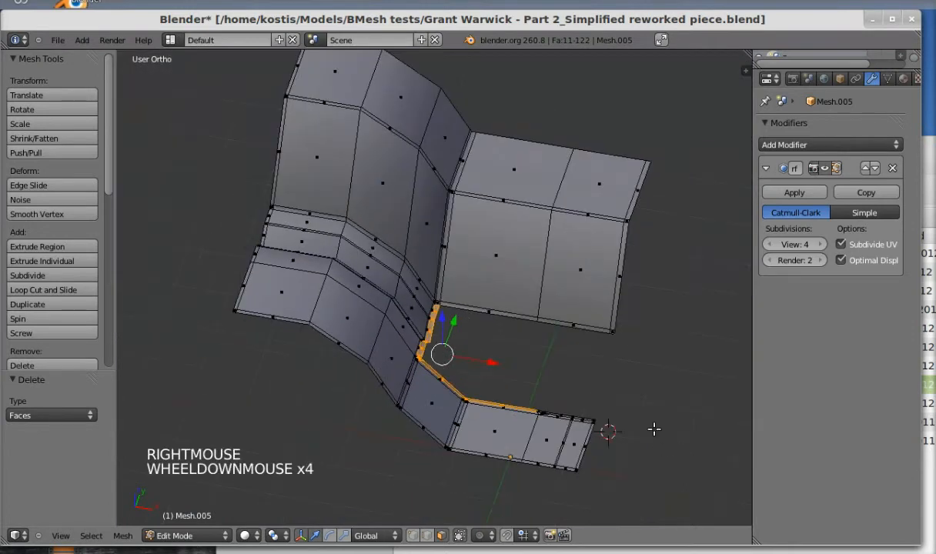
key(x)
click(539, 389)
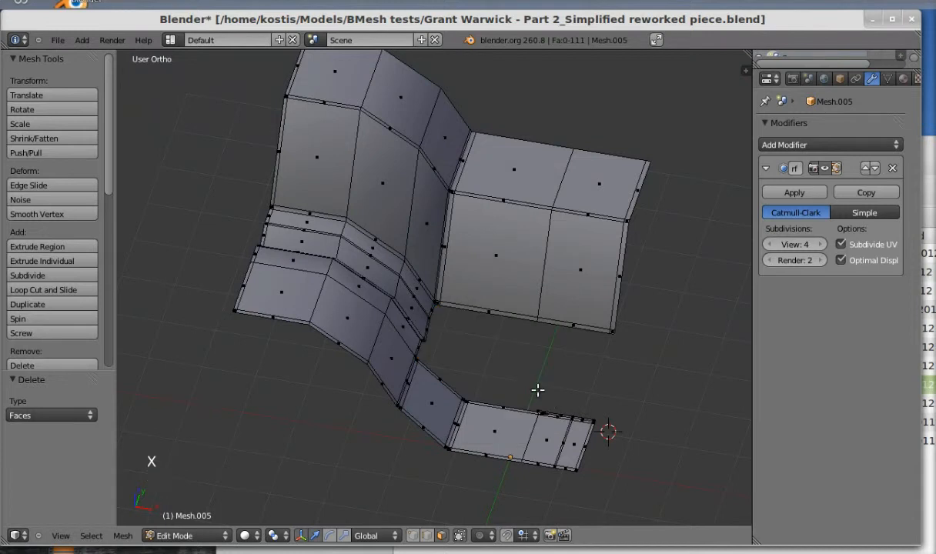
- Circle-select the remaining thin upright faces along the inner edge of the front flat strip and delete them
right_click(563, 415)
right_click(561, 416)
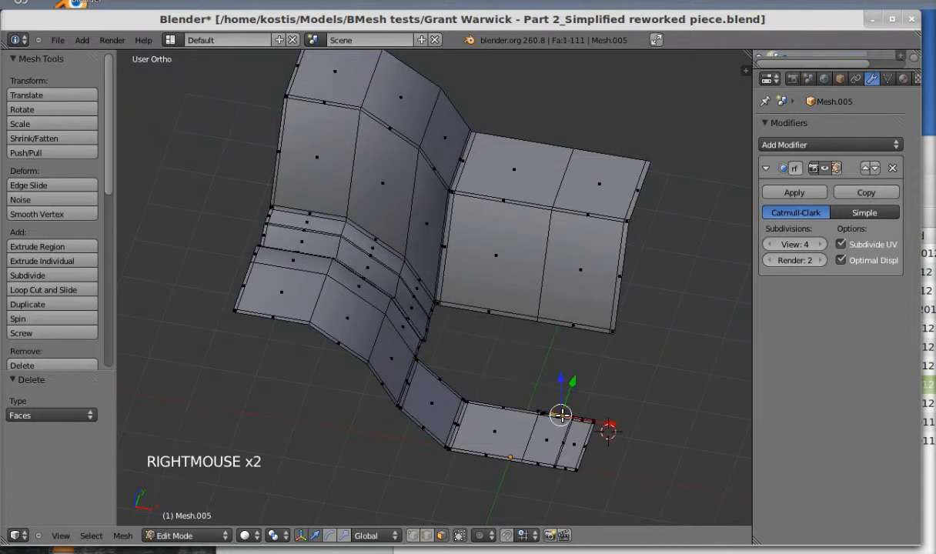
key(KP_Decimal)
scroll(565, 389, down, 7)
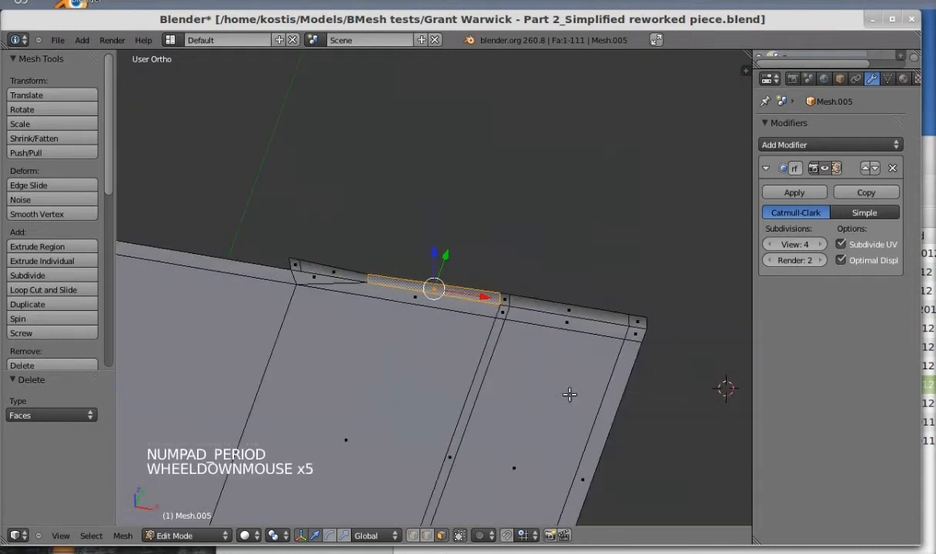
key(c)
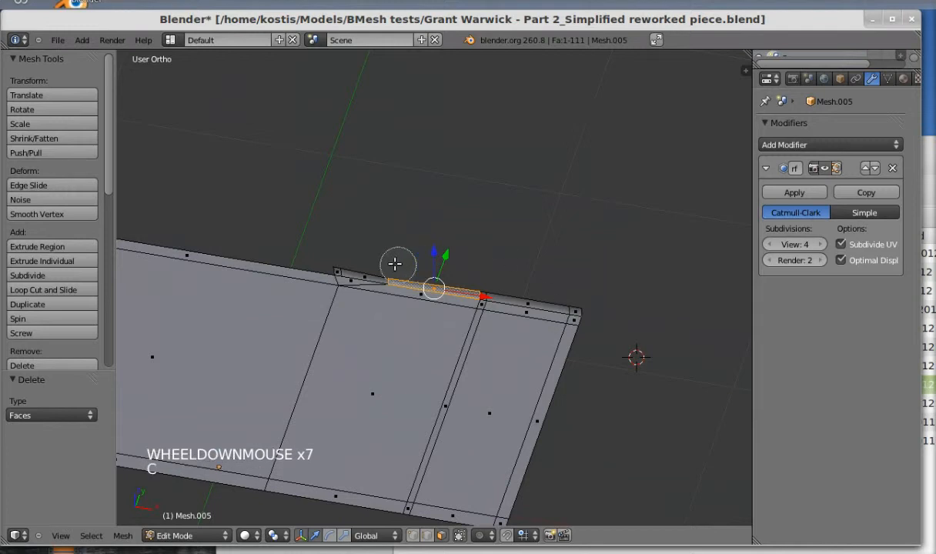
drag(349, 254, 580, 292)
right_click(570, 219)
key(x)
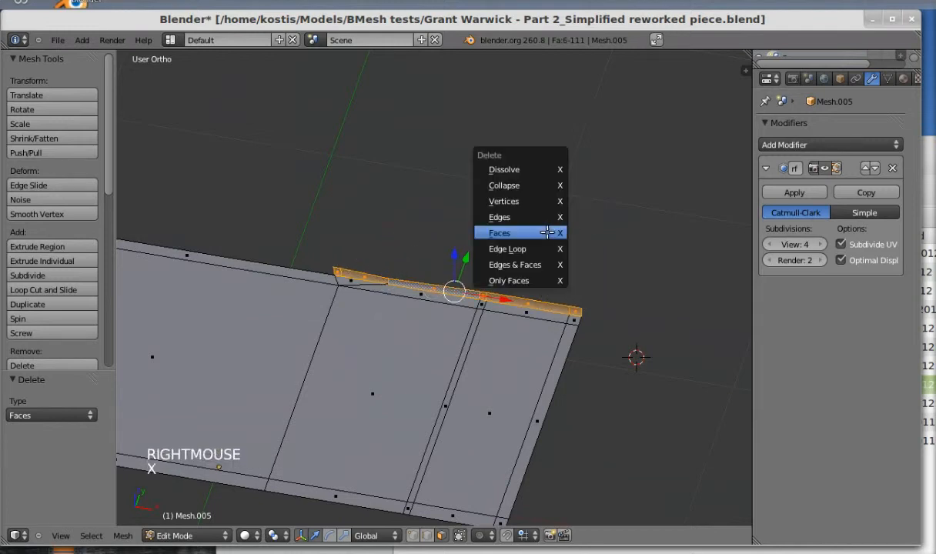
click(542, 233)
- In vertex select mode, merge the three close vertices on the flat strip's inner edge, beside its middle cross edge, using At Last
middle_drag(541, 231, 410, 324)
key(ctrl+Tab)
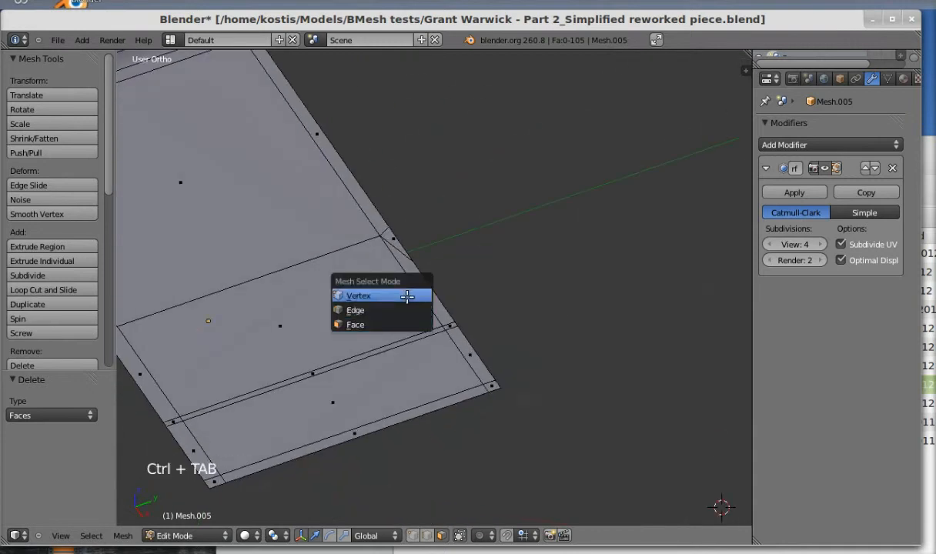
click(413, 297)
right_click(389, 228)
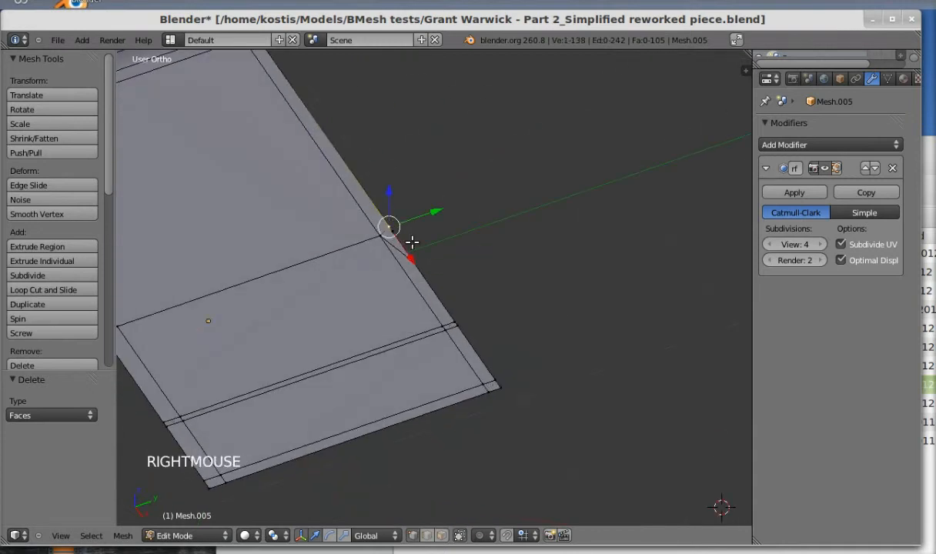
shift+right_click(399, 235)
shift+right_click(398, 233)
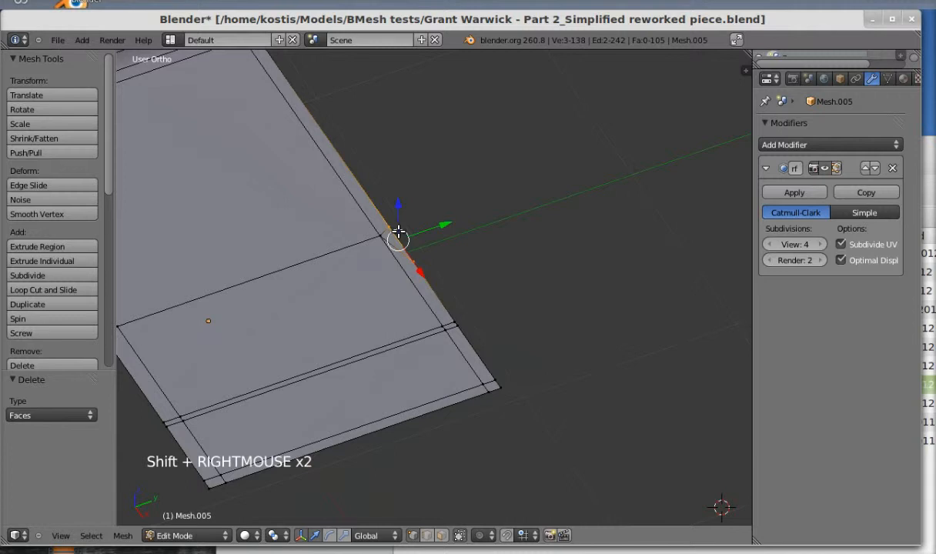
key(alt+m)
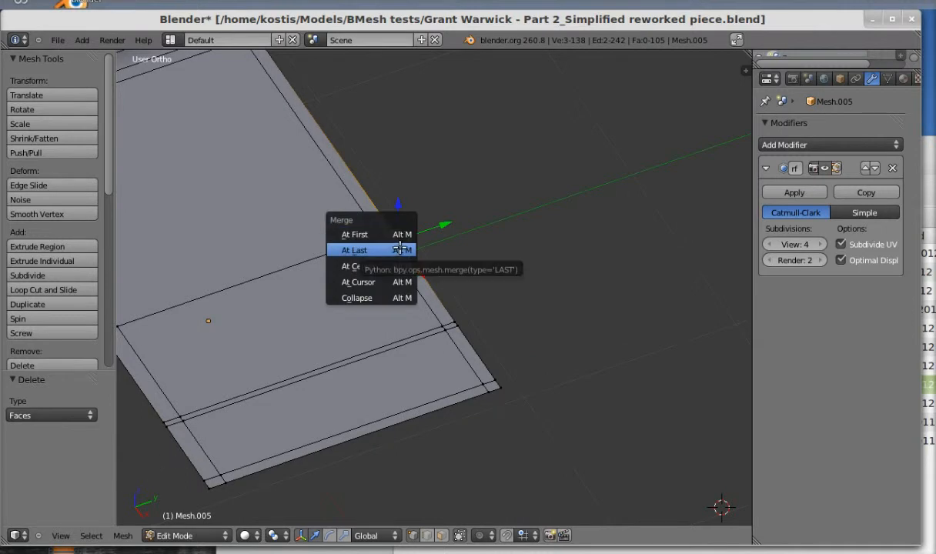
click(400, 249)
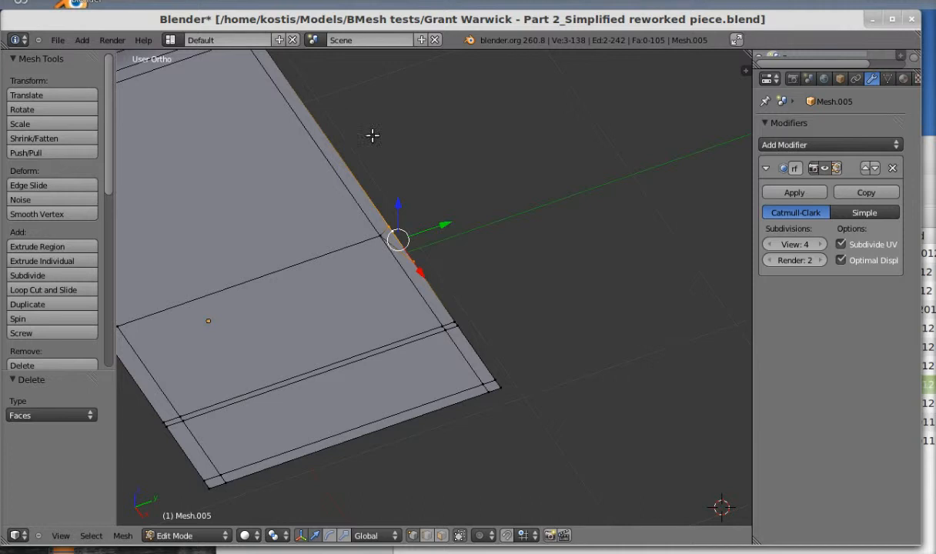
key(alt+m)
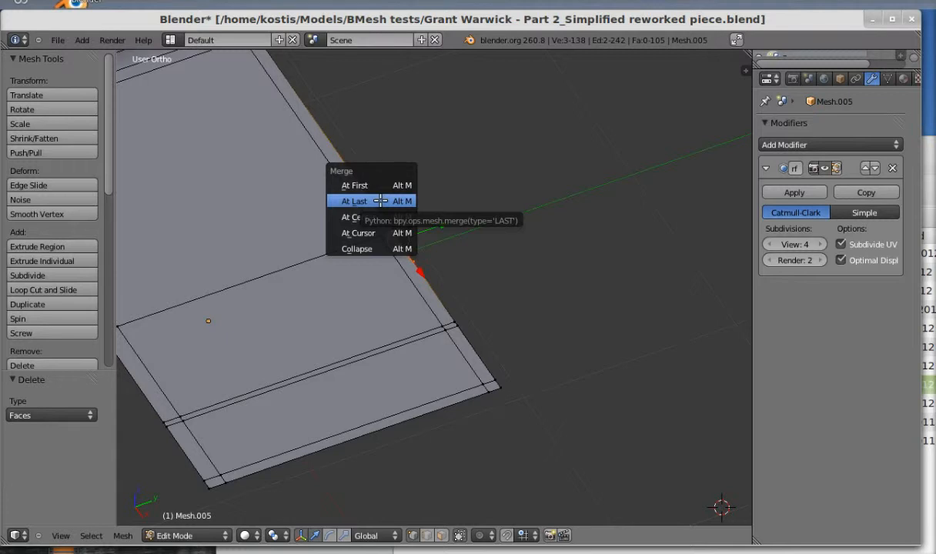
click(380, 201)
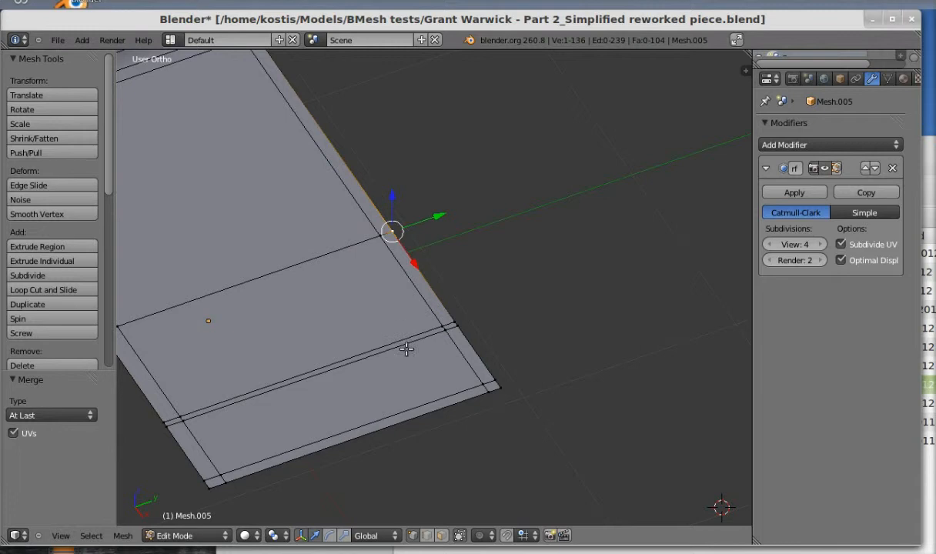
- Delete the two closely spaced edge loops crossing the flat strip between its middle cross edge and its free end
key(a)
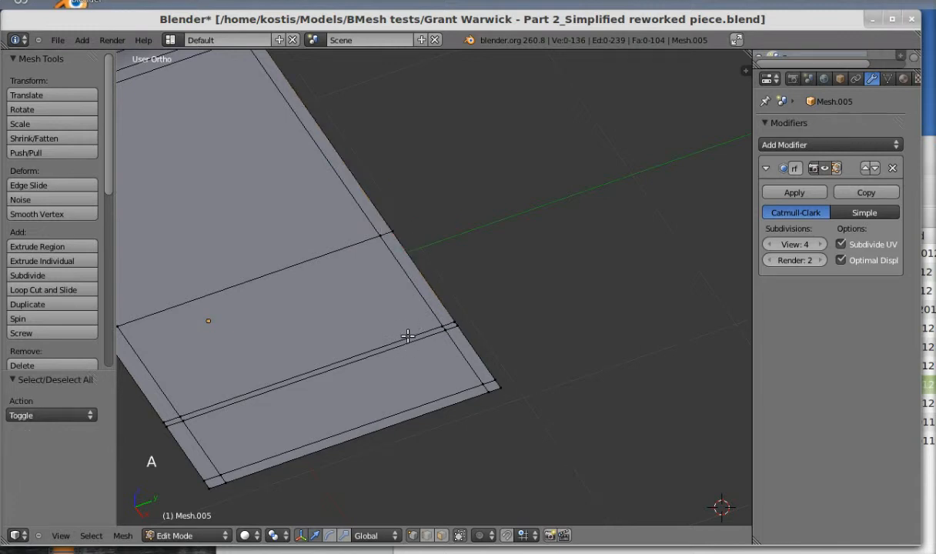
alt+shift+right_click(408, 335)
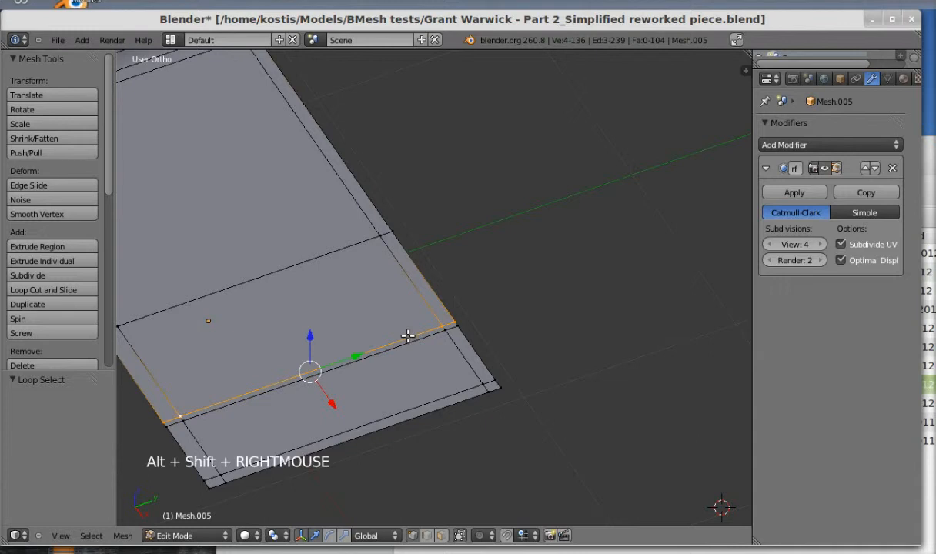
key(x)
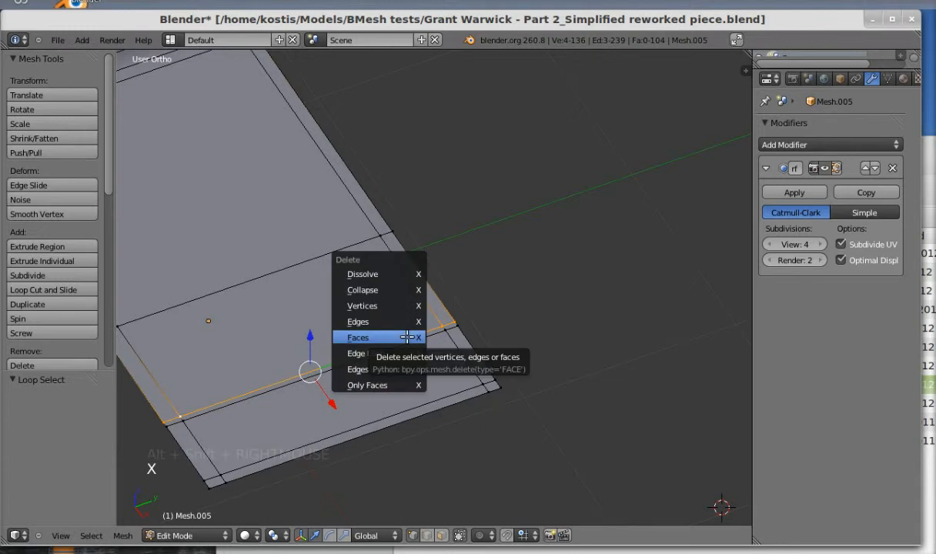
click(374, 354)
key(a)
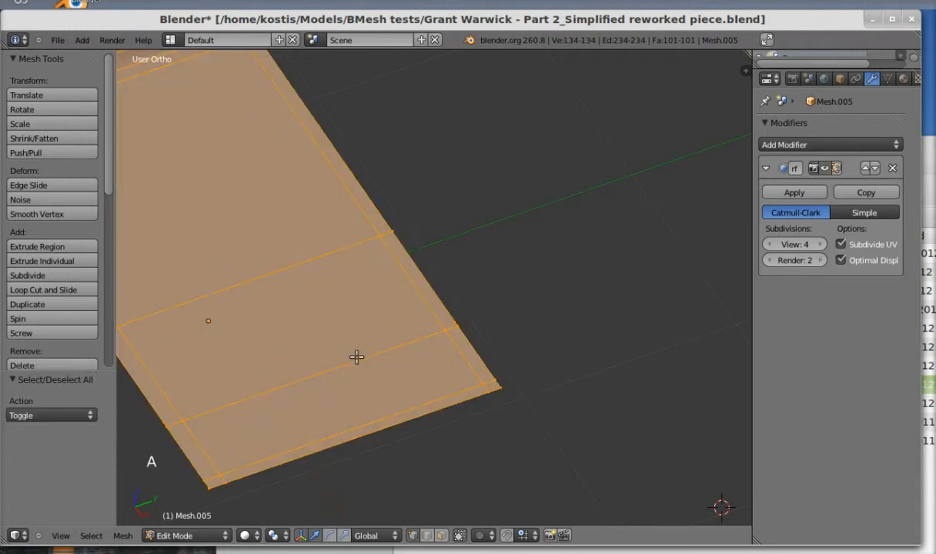
key(a)
alt+shift+right_click(357, 357)
key(x)
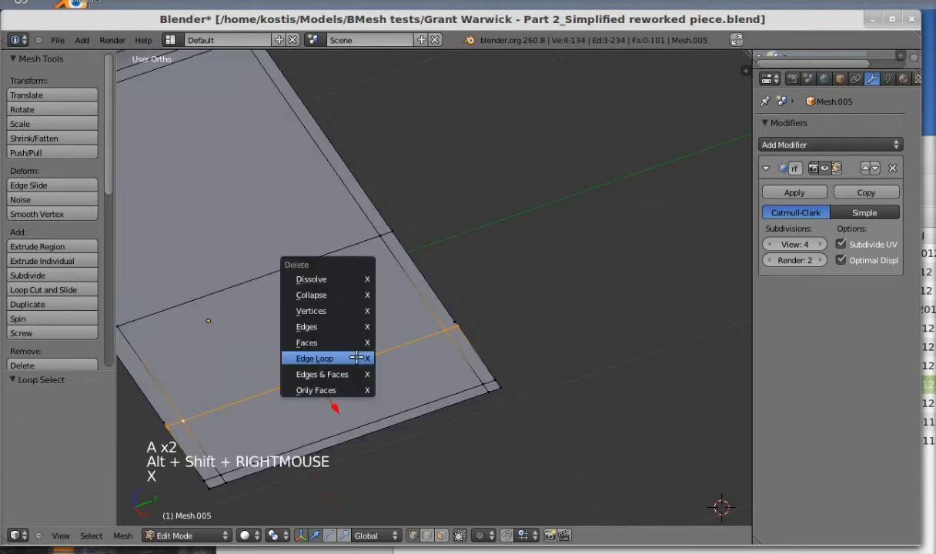
click(357, 357)
- Delete the two support edge loops on either side of the bend between the flat strip and the adjoining slope
key(a)
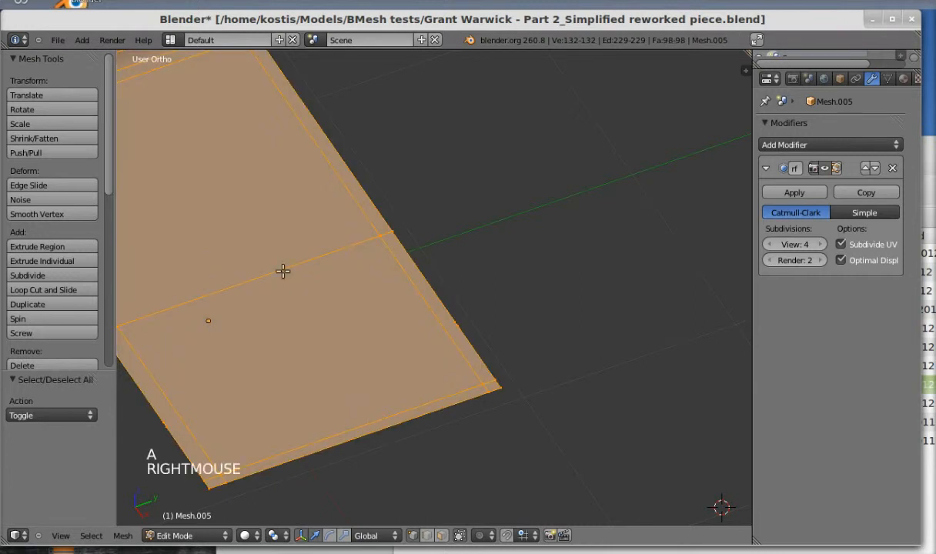
scroll(286, 268, down, 2)
scroll(291, 263, down, 1)
middle_drag(290, 264, 370, 244)
scroll(341, 247, down, 2)
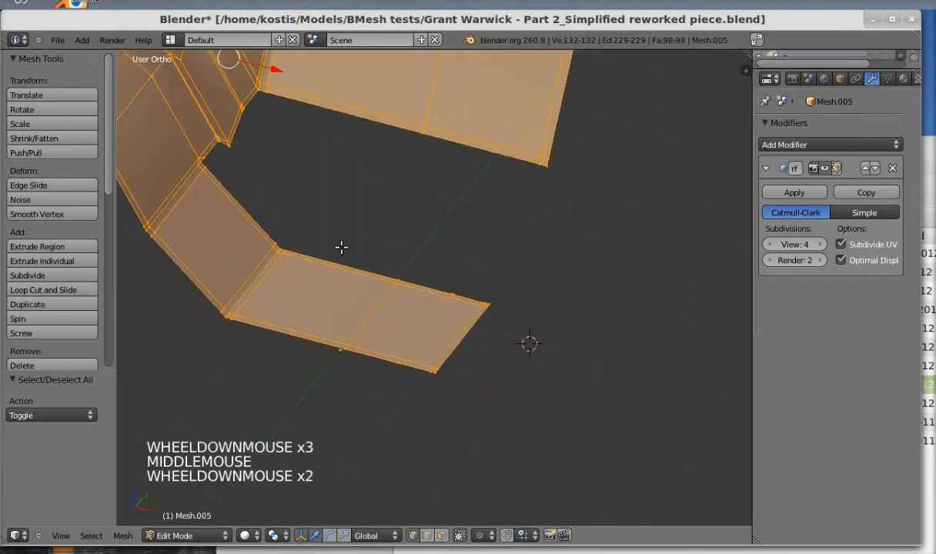
right_click(249, 273)
key(a)
alt+shift+right_click(248, 273)
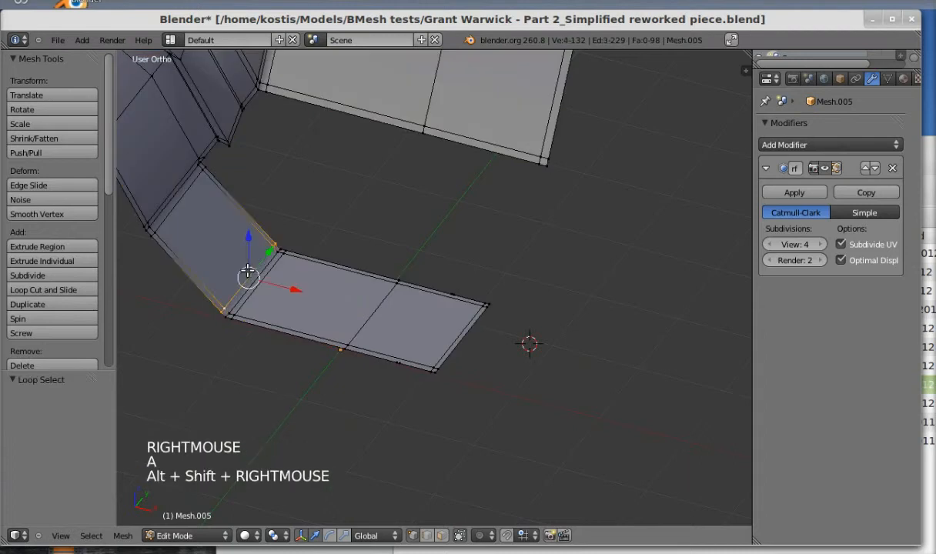
key(x)
click(245, 272)
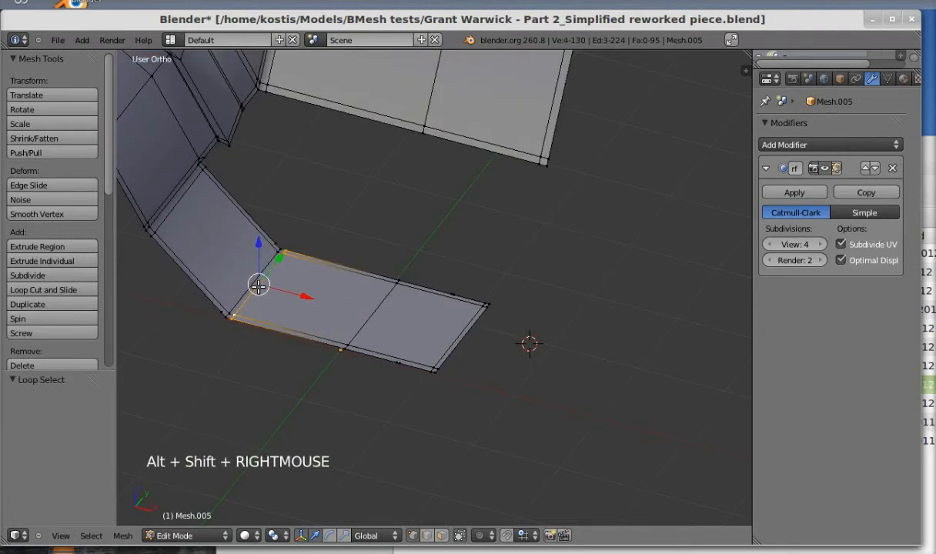
key(x)
click(260, 277)
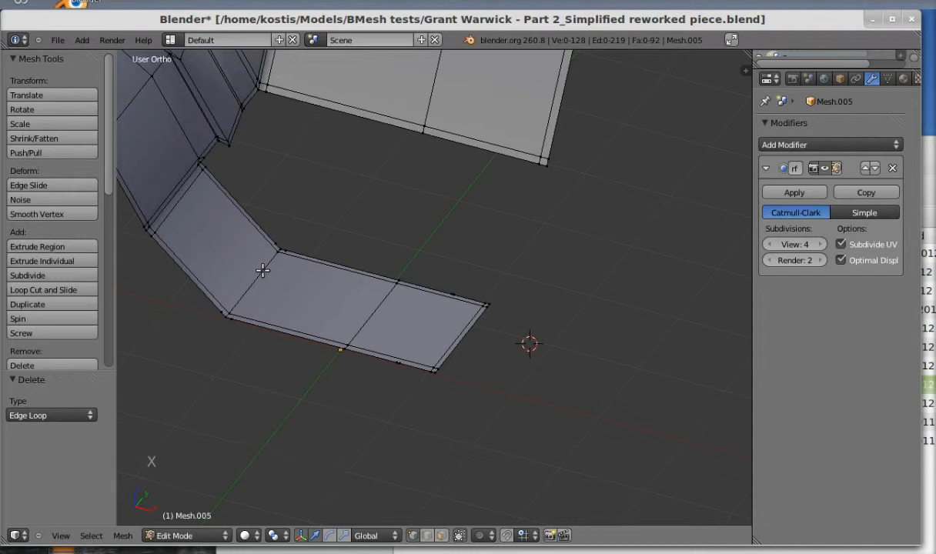
- Dissolve the four leftover border vertices beside both ends of the bend between the flat strip and the slope
right_click(273, 240)
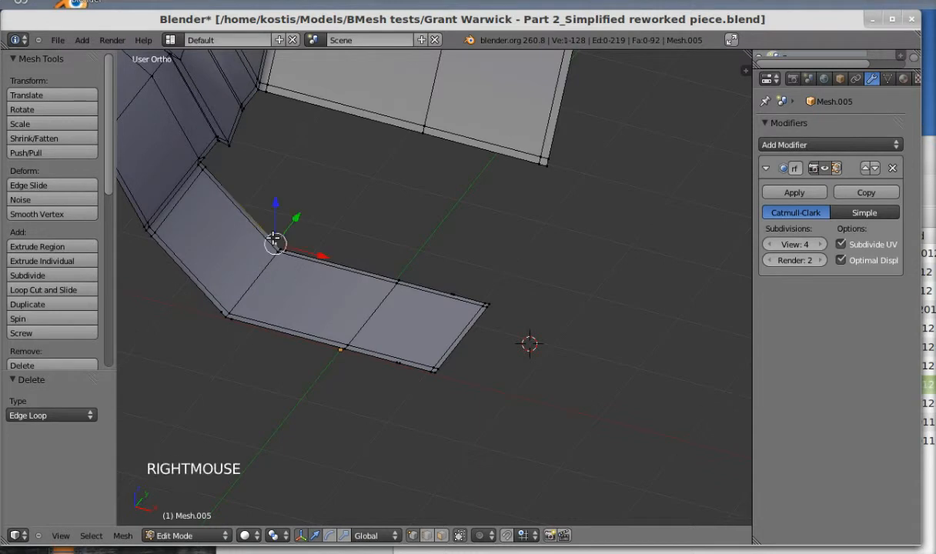
key(x)
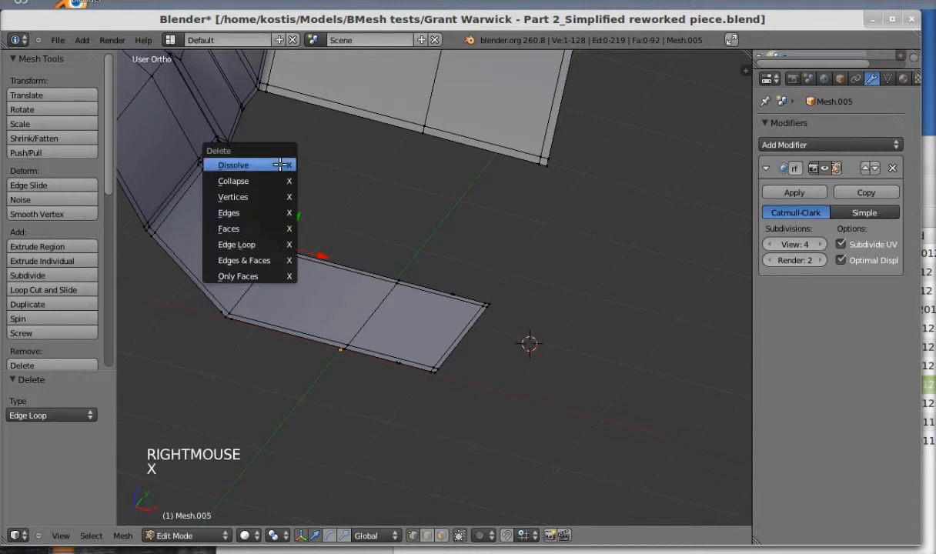
click(282, 165)
right_click(290, 243)
key(x)
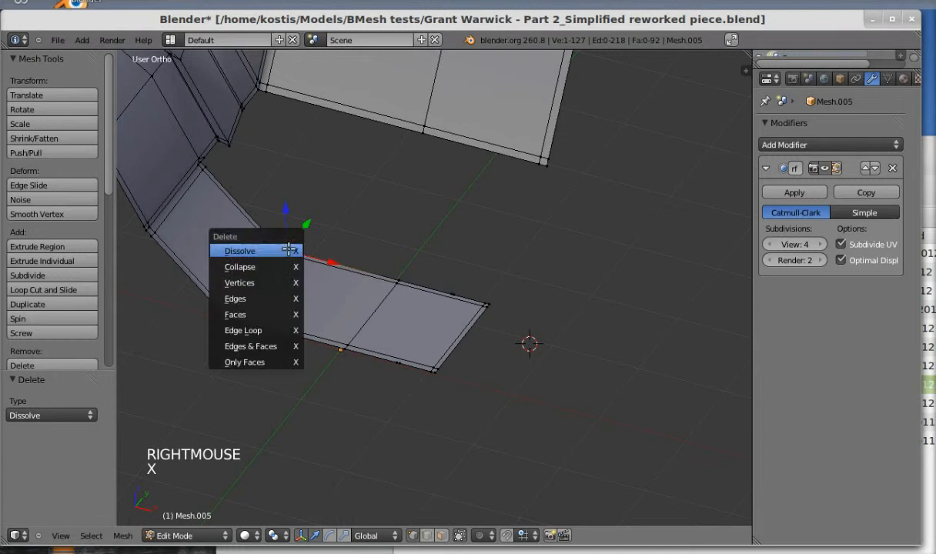
click(287, 248)
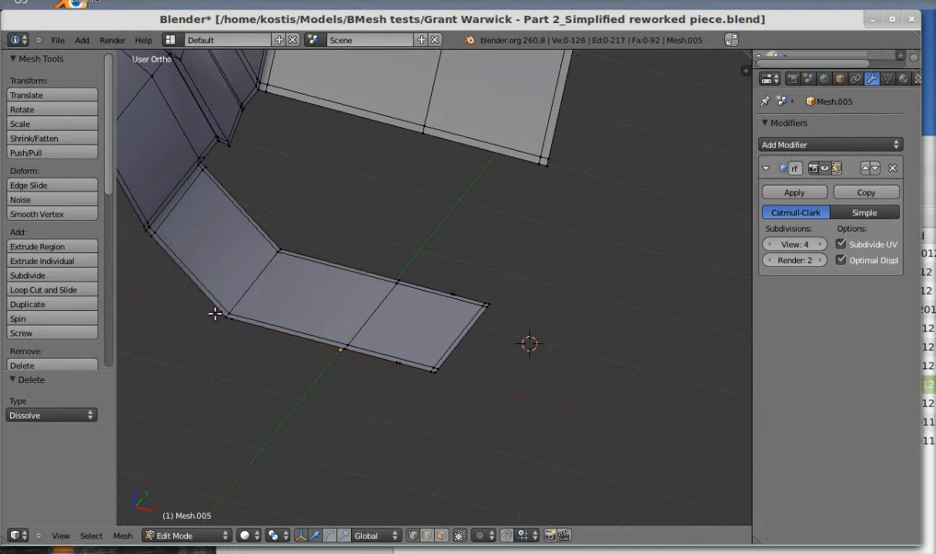
right_click(229, 313)
key(x)
click(230, 313)
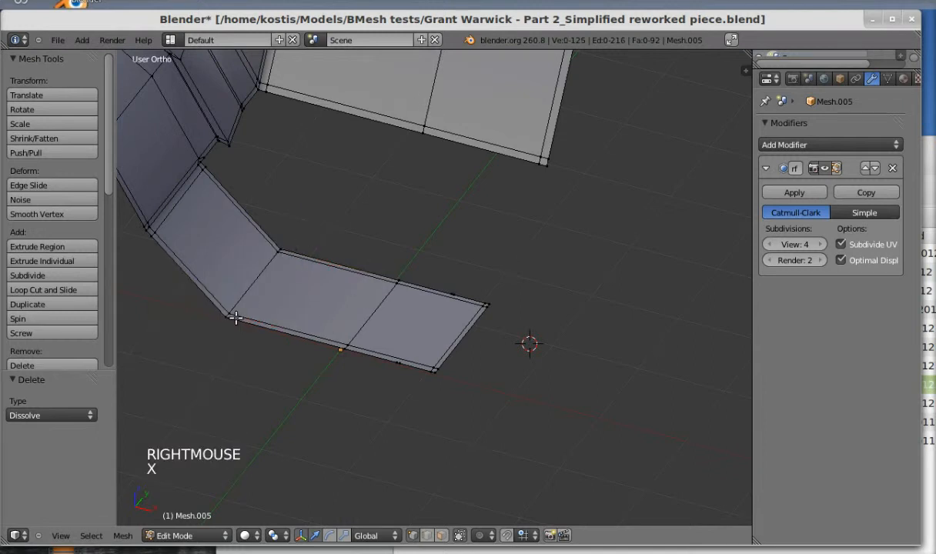
right_click(235, 318)
key(x)
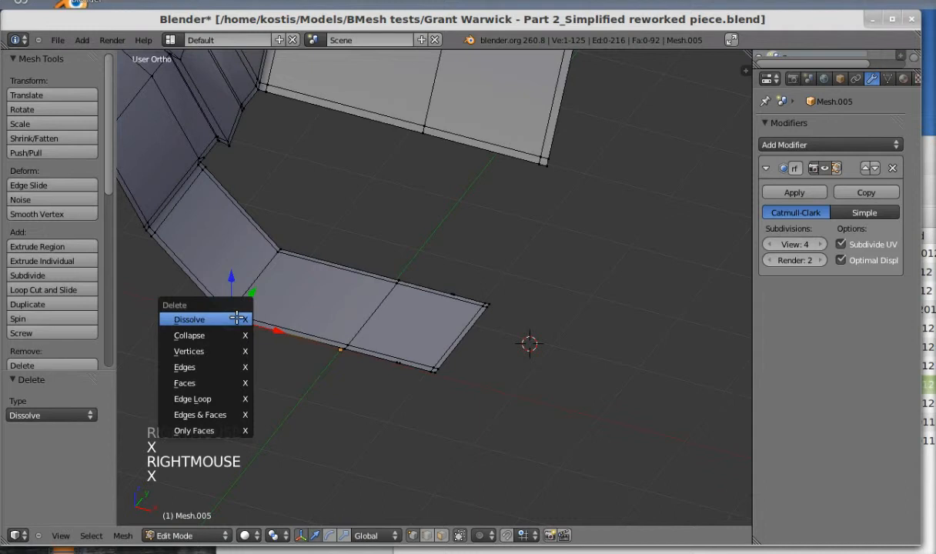
click(236, 318)
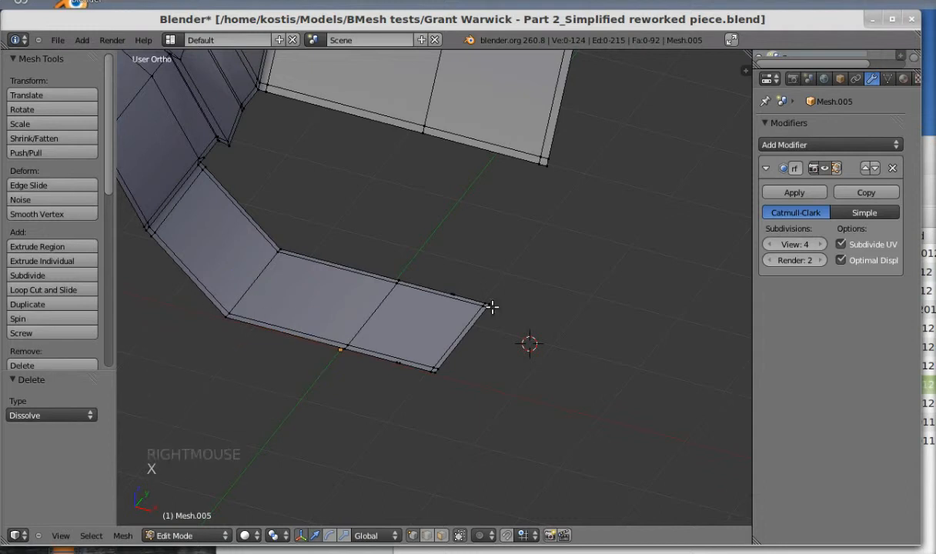
- Merge the leftover vertices on the flat strip's inner border into the vertex beside its free-end corner, using At Last
right_click(451, 293)
shift+right_click(452, 293)
shift+right_click(452, 293)
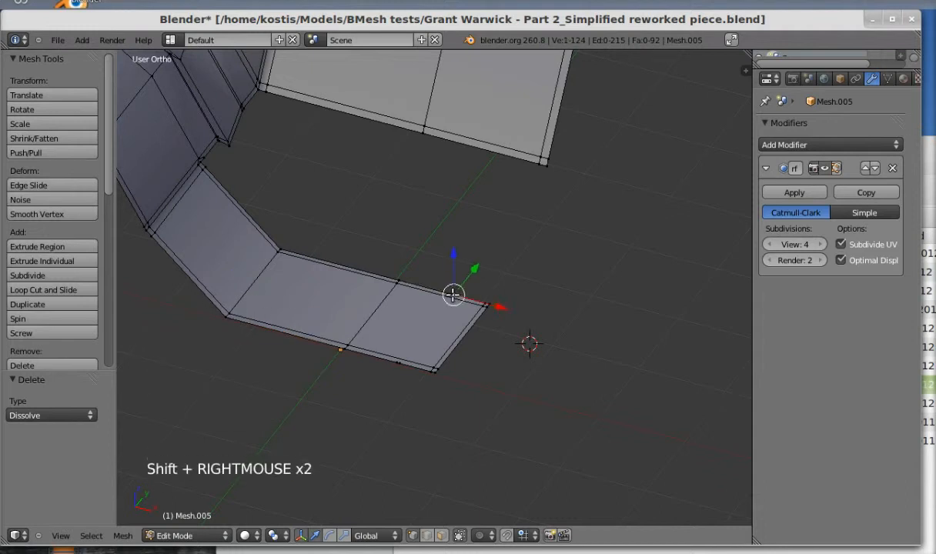
shift+right_click(452, 294)
shift+right_click(482, 303)
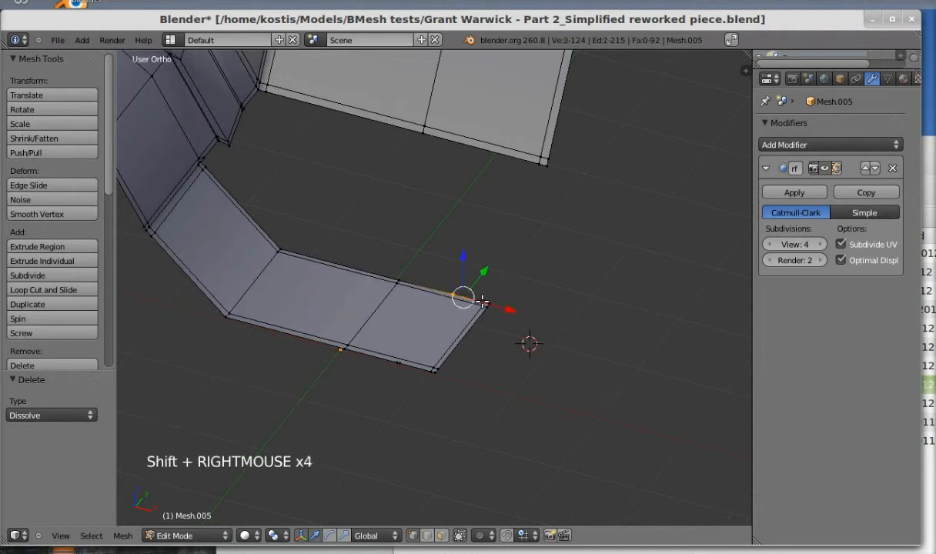
key(alt+m)
click(482, 303)
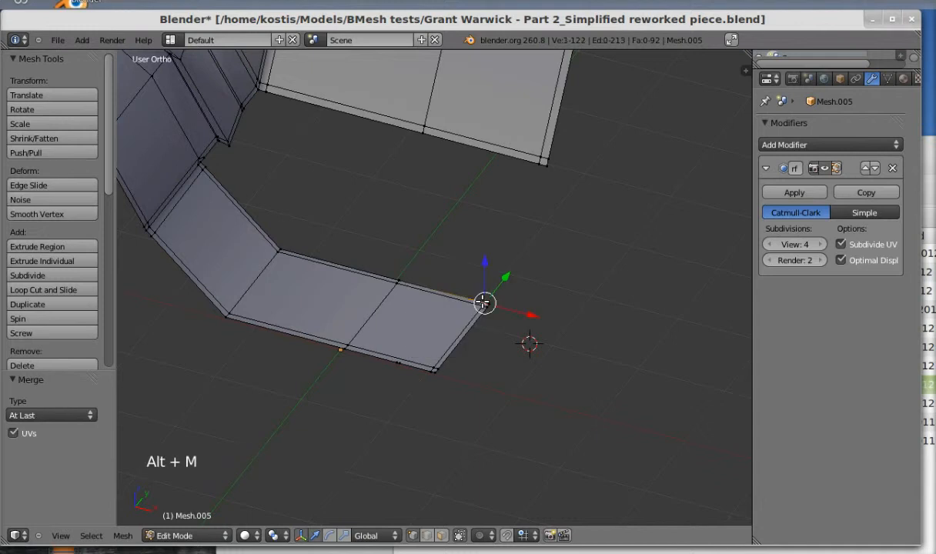
- Merge the leftover vertices on the flat strip's outer border into the vertex beside its free-end corner, using At Last
right_click(407, 358)
shift+right_click(410, 360)
shift+right_click(429, 370)
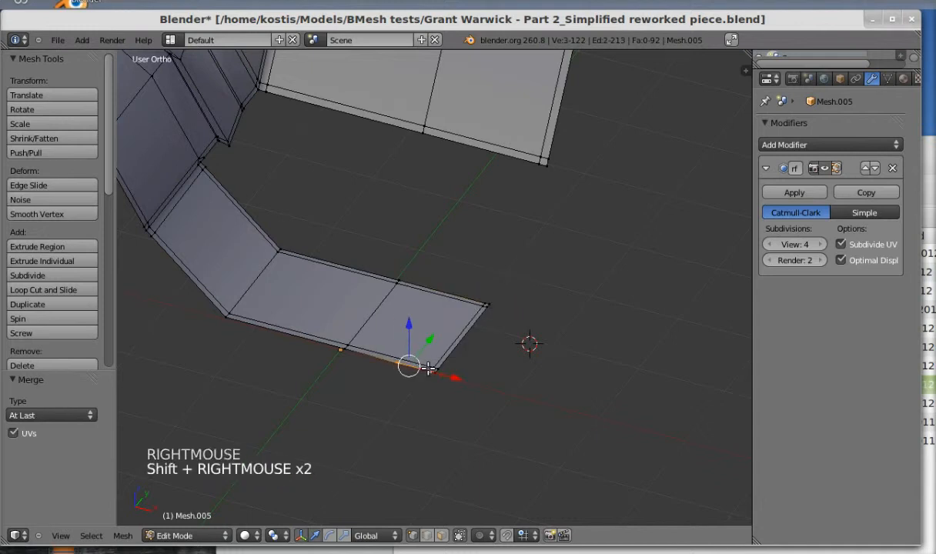
key(alt+m)
click(427, 367)
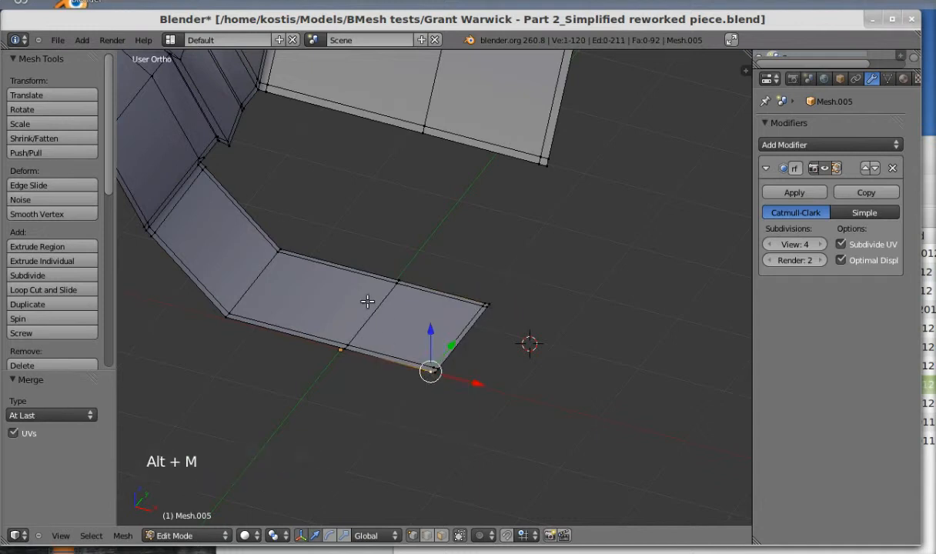
- Delete the two support edge loops on either side of the bend at the slope's other end, where it meets the large wall
middle_drag(368, 303, 341, 294)
key(a)
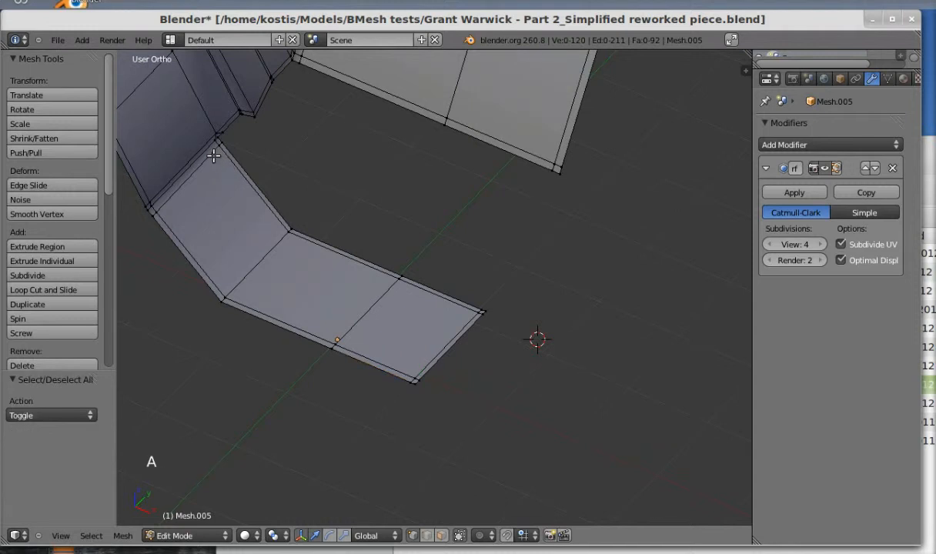
alt+shift+right_click(214, 155)
key(x)
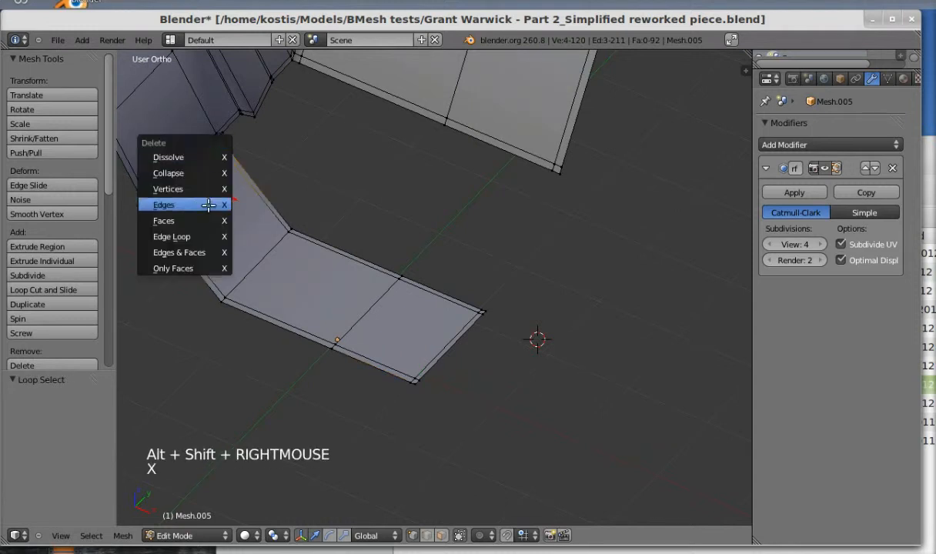
click(199, 236)
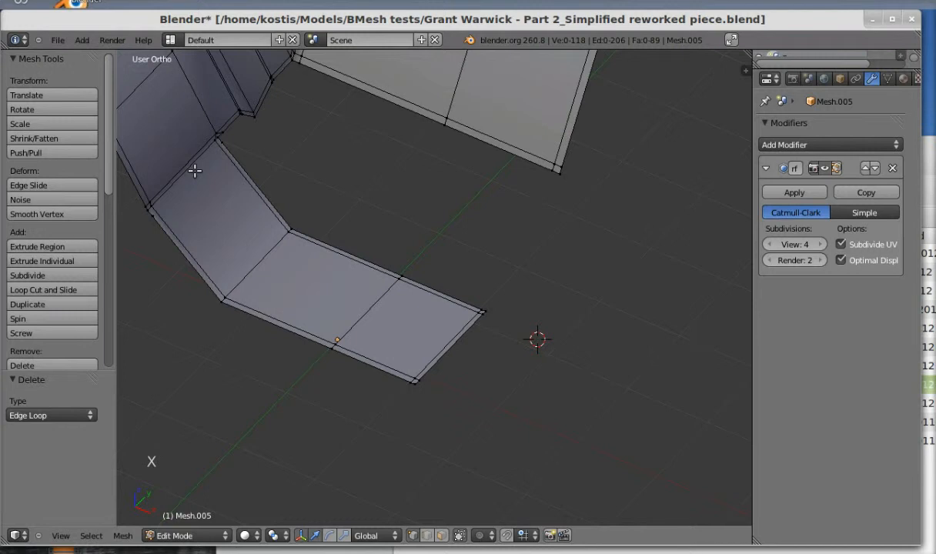
key(a)
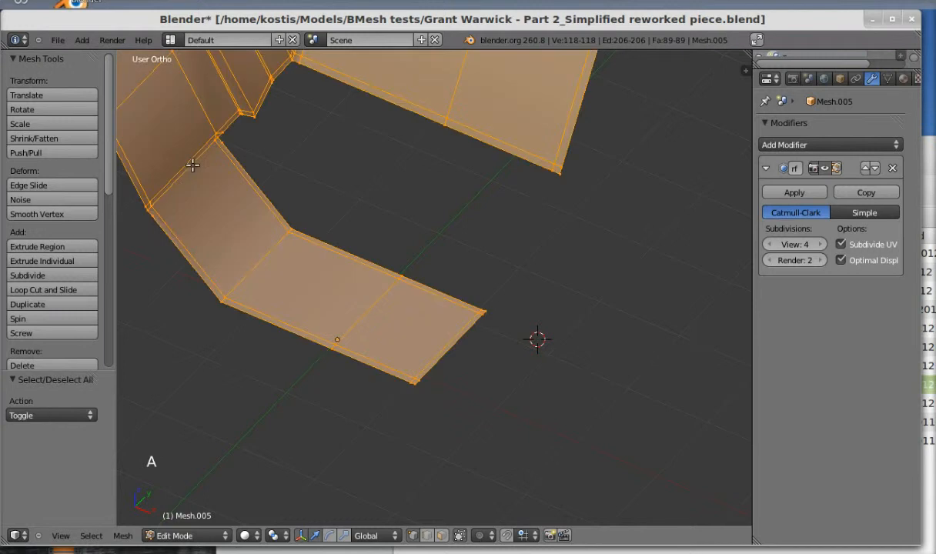
key(a)
alt+shift+right_click(188, 156)
key(x)
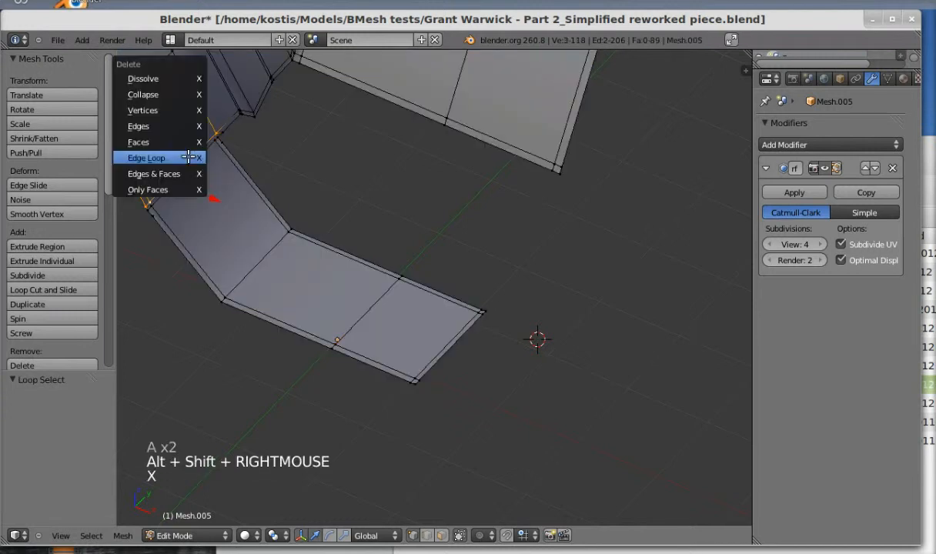
click(190, 156)
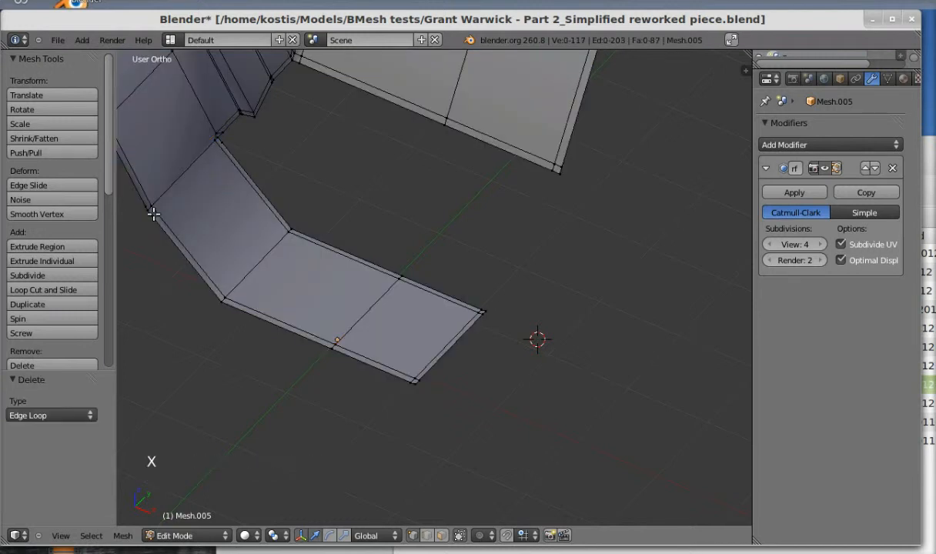
- Merge the clustered vertices at the outer-border corner of the bend between the slope and the wall, using At Last
right_click(153, 214)
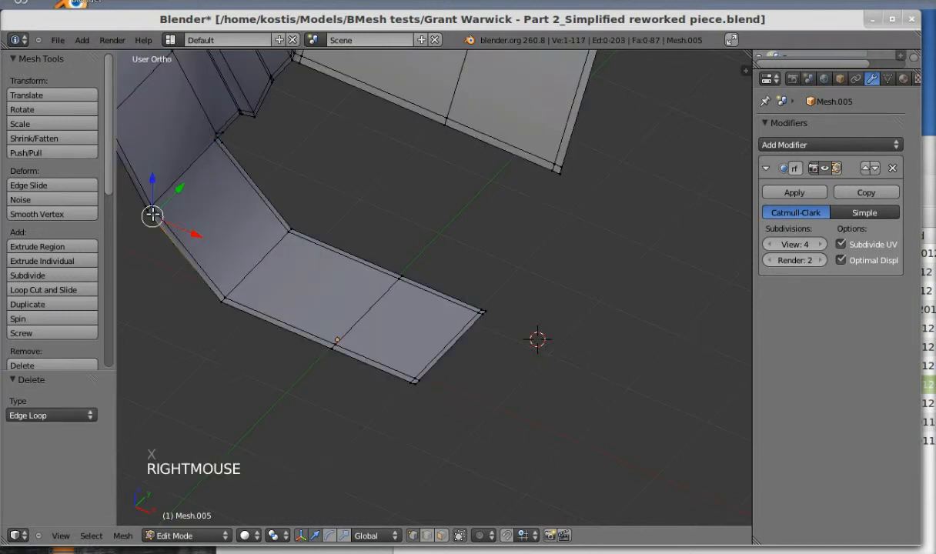
shift+right_click(147, 202)
shift+right_click(147, 209)
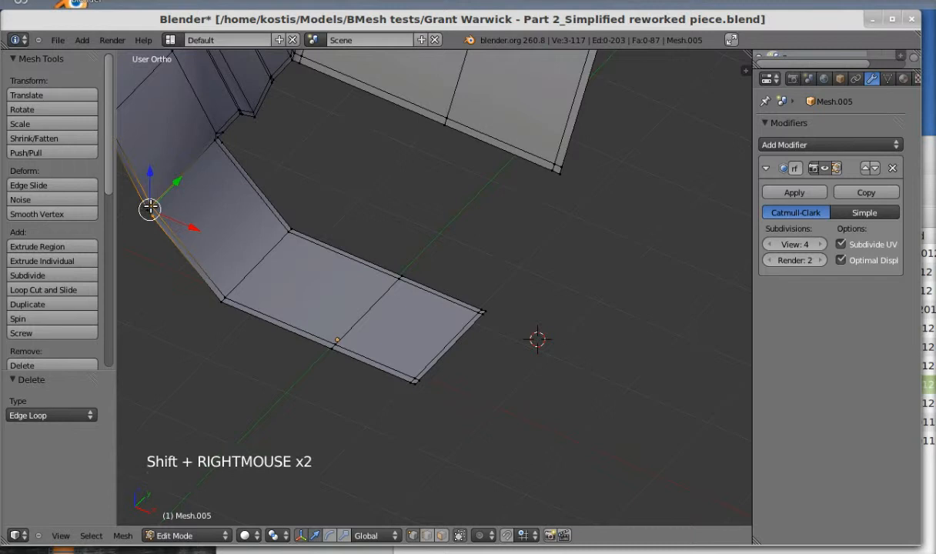
shift+right_click(148, 211)
key(alt+m)
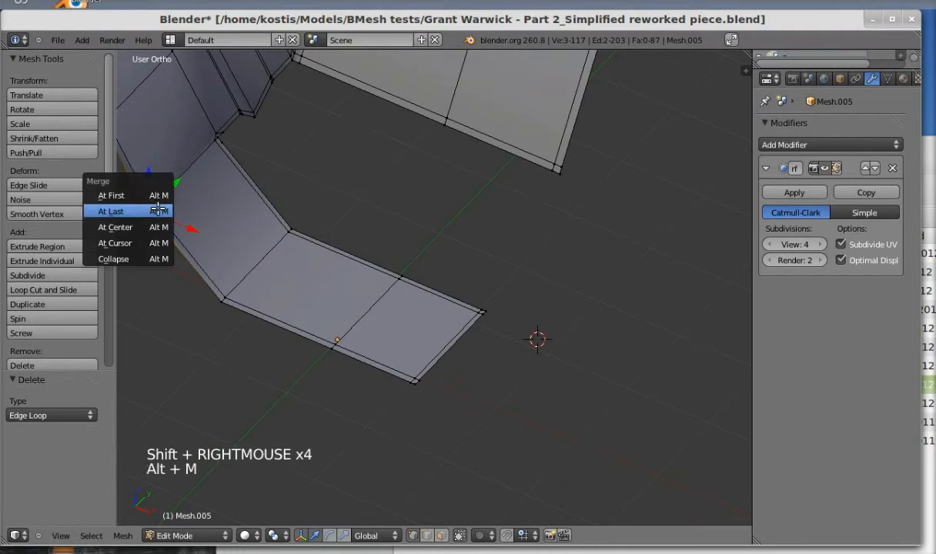
click(153, 209)
- Merge the five clustered vertices at the inner-border corner of the same bend into one vertex, using At Last
middle_drag(176, 204, 263, 126)
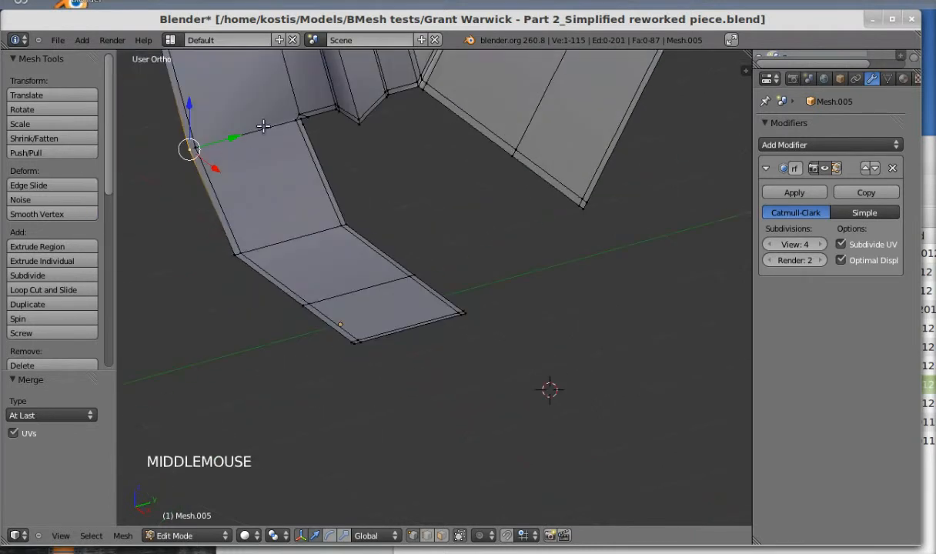
right_click(302, 124)
shift+right_click(301, 122)
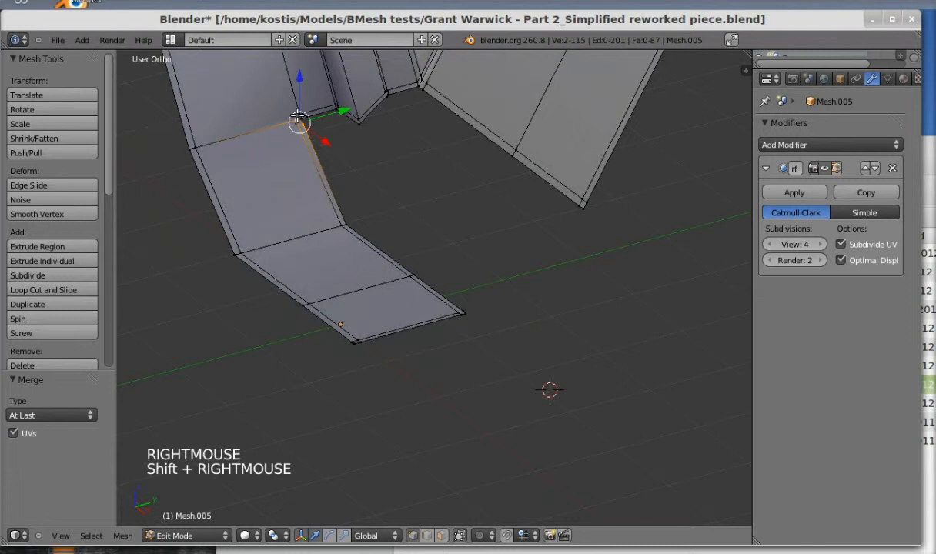
shift+right_click(300, 121)
shift+right_click(302, 121)
shift+right_click(305, 123)
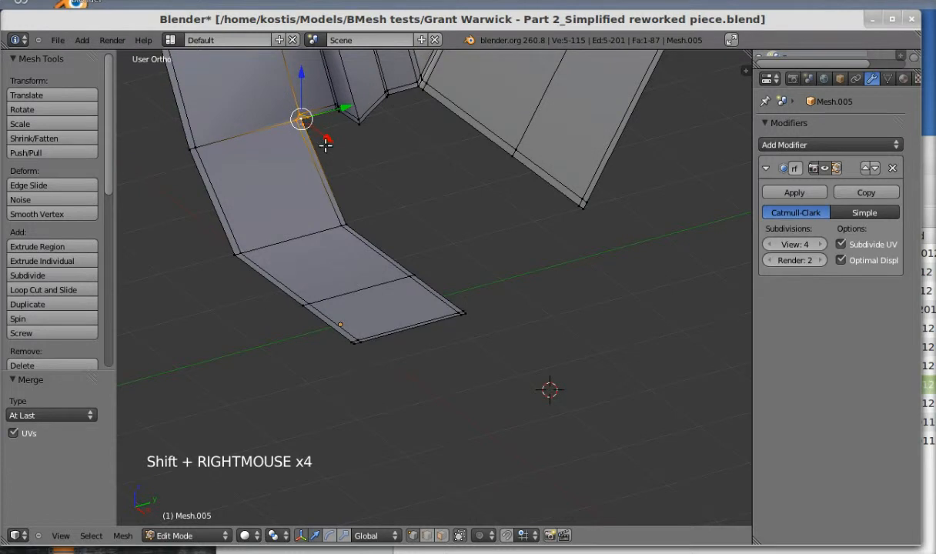
key(alt+m)
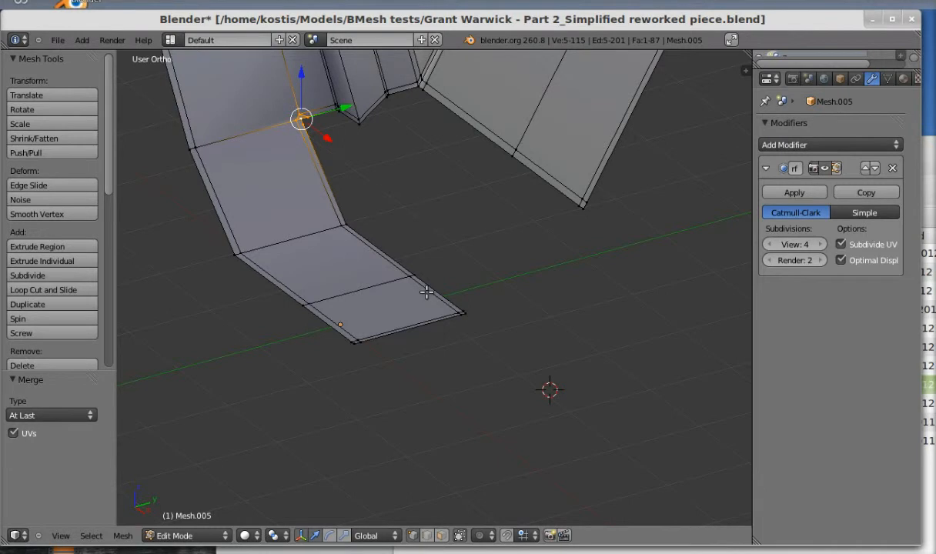
key(x)
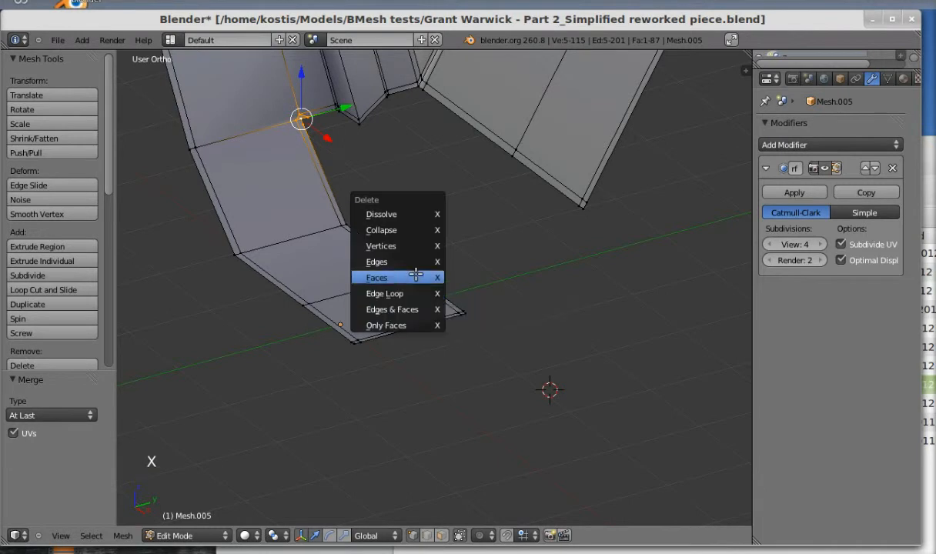
key(alt+m)
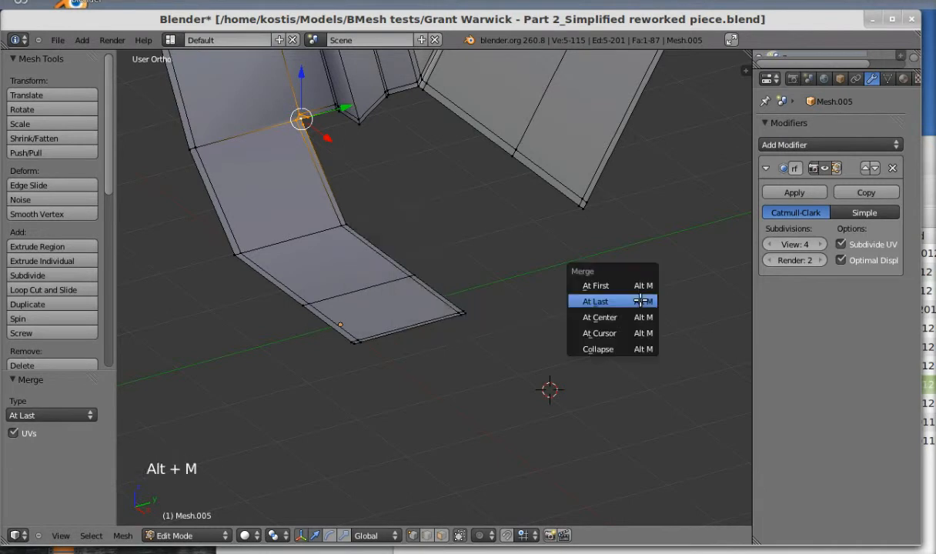
click(641, 301)
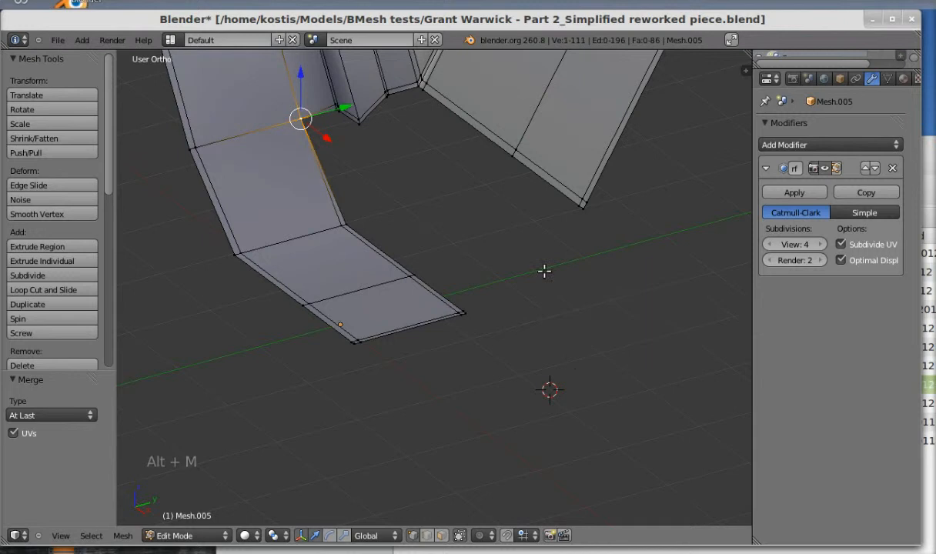
- Delete the support edge loop along the strip's inner border and dissolve the leftover vertex at its free-end corner
key(a)
alt+shift+right_click(375, 254)
key(x)
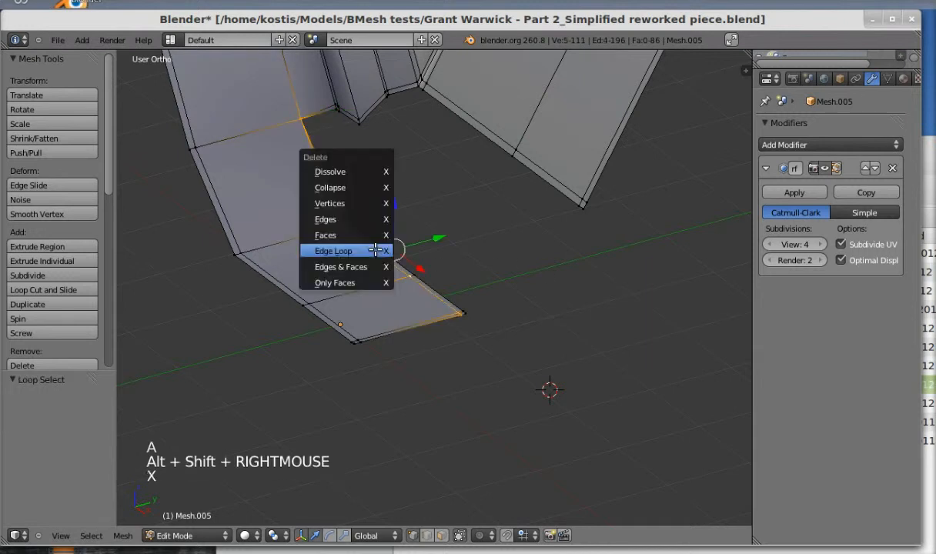
click(375, 251)
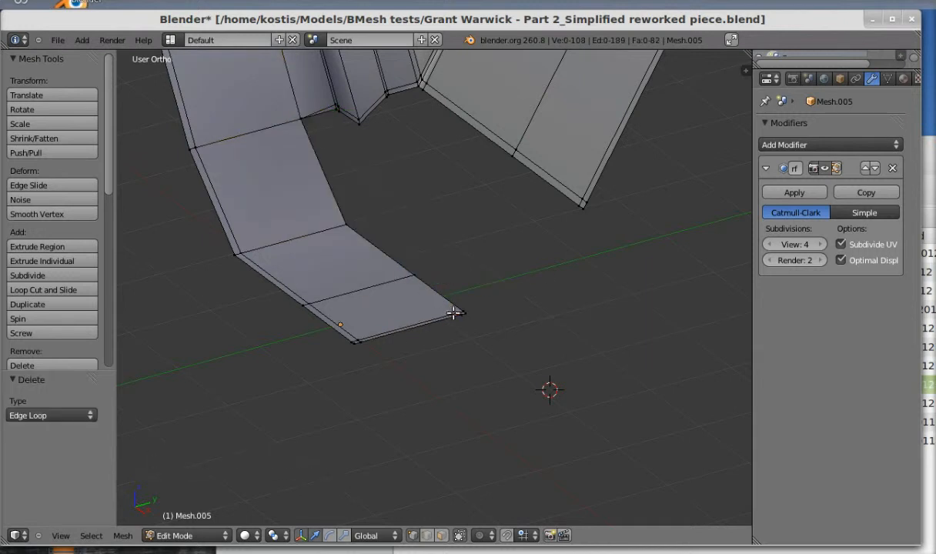
right_click(459, 314)
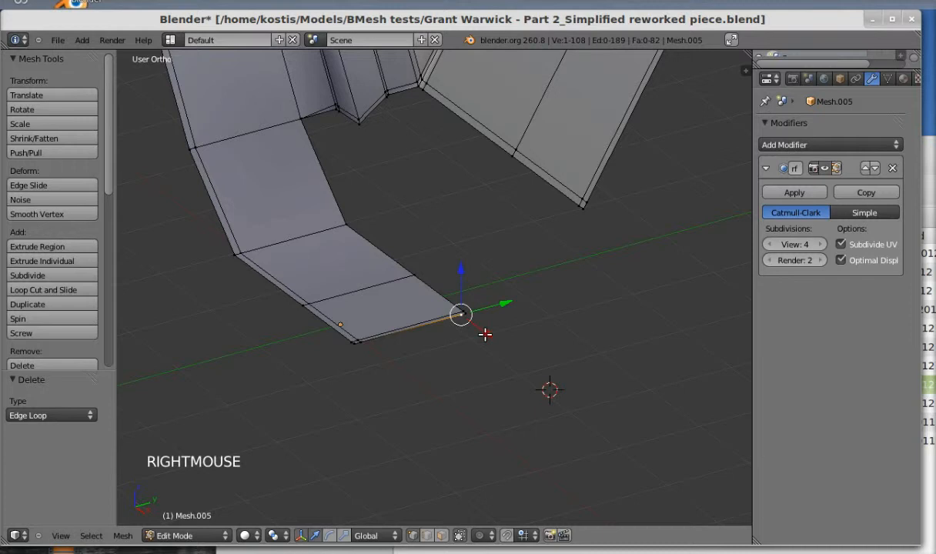
key(x)
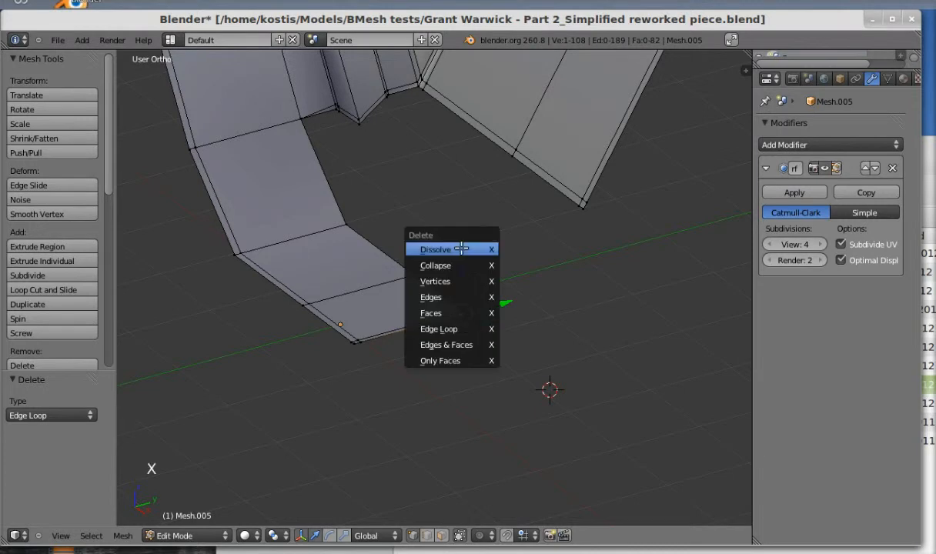
click(456, 231)
- Delete the support edge loop running across the groove and up beside the large panel's bend, and dissolve its leftover vertex on the far flange's border
middle_drag(434, 239, 432, 235)
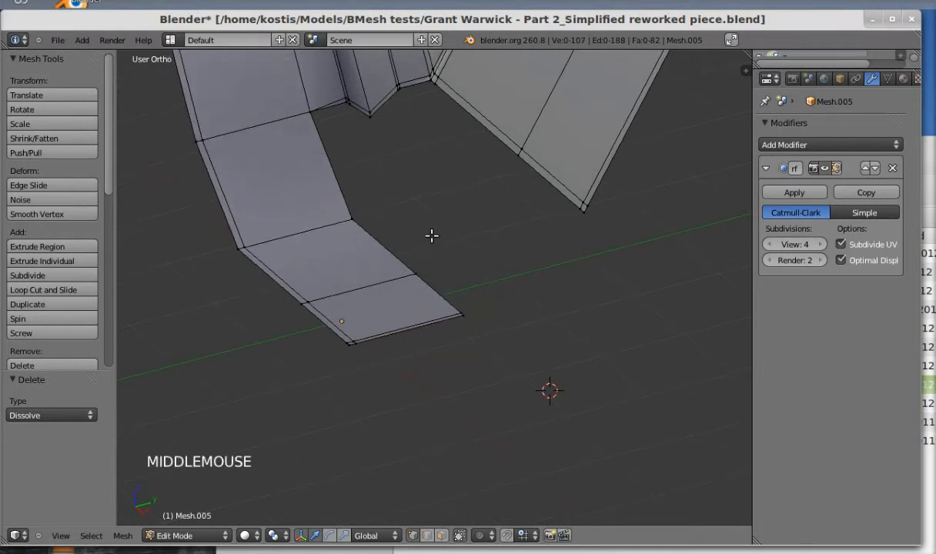
alt+shift+right_click(358, 102)
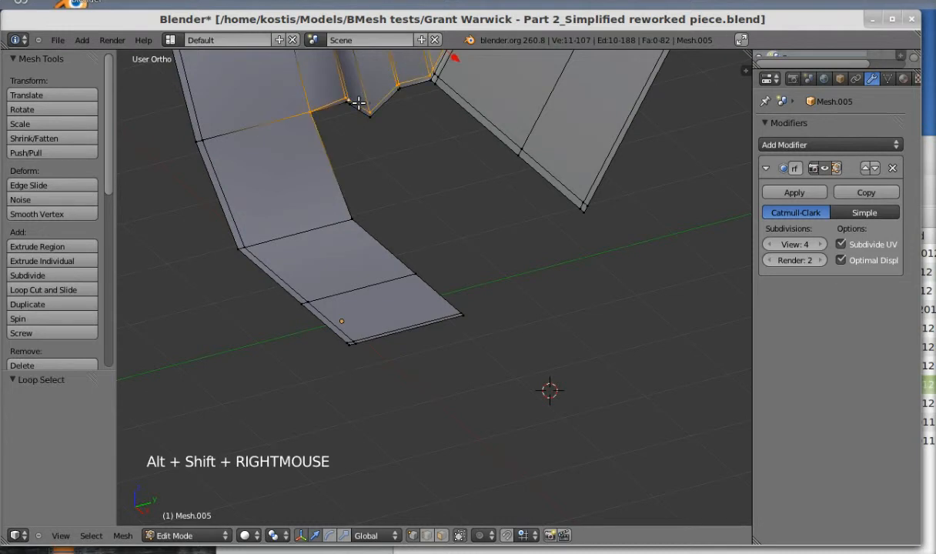
scroll(390, 107, down, 2)
shift+middle_drag(439, 104, 414, 259)
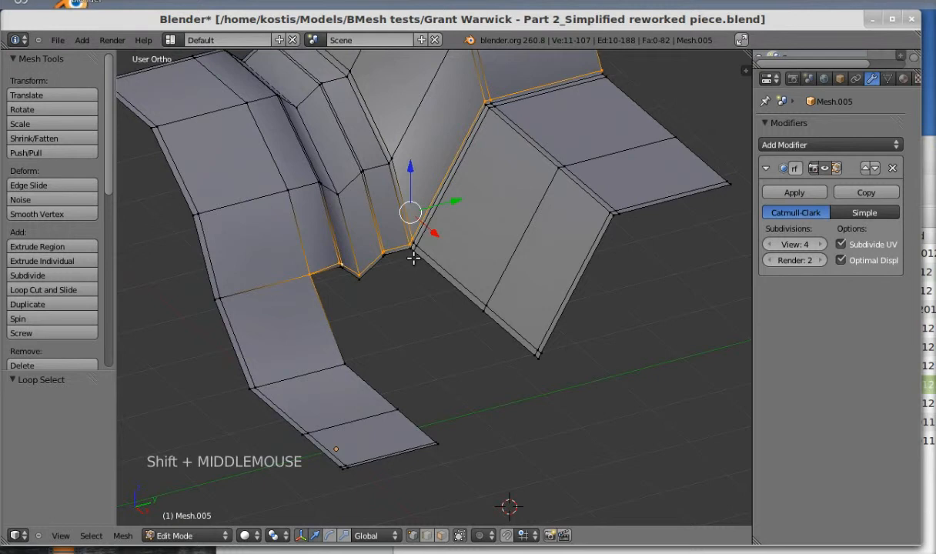
key(x)
click(379, 322)
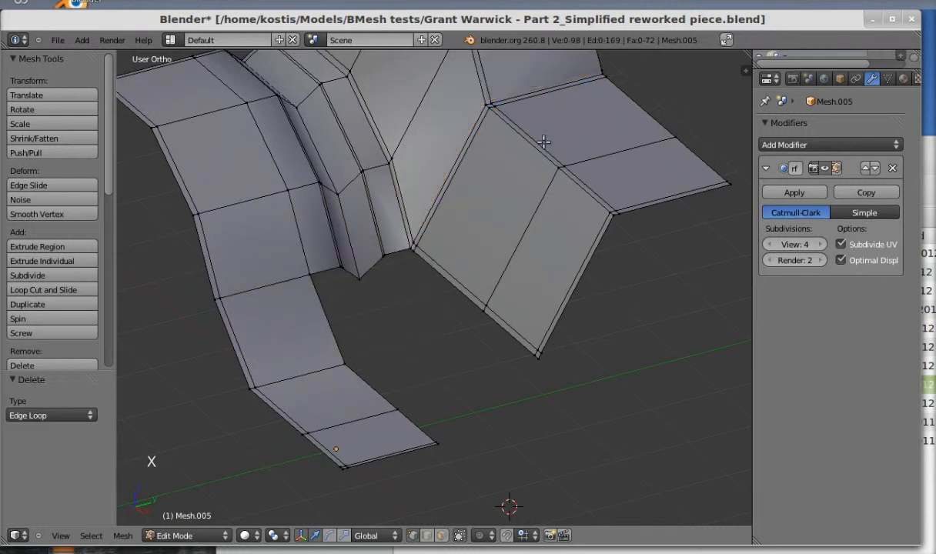
right_click(602, 70)
key(x)
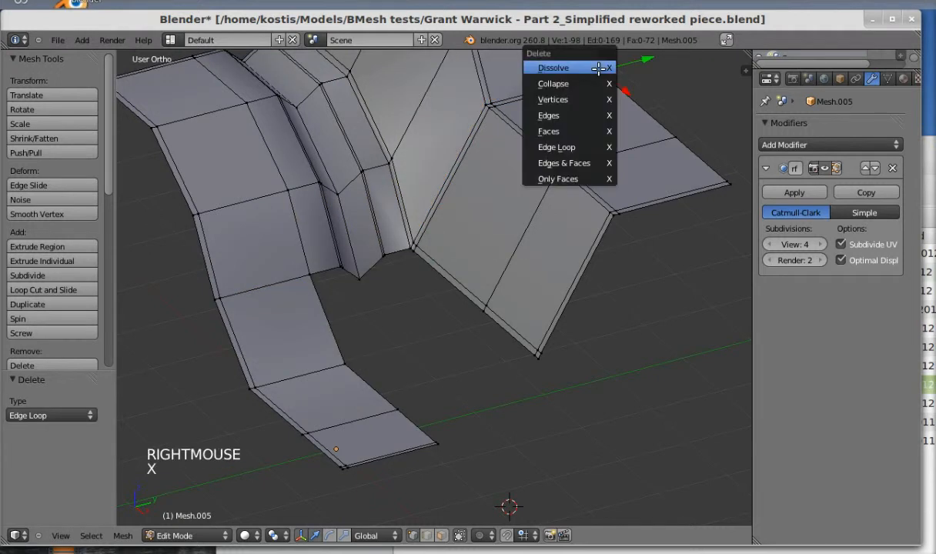
click(599, 69)
- Delete the remaining support edge loop beside the large panel's upper bend and dissolve the leftover border vertices at both of its ends
mouse_move(576, 138)
middle_down()
mouse_move(604, 132)
mouse_move(571, 127)
middle_up()
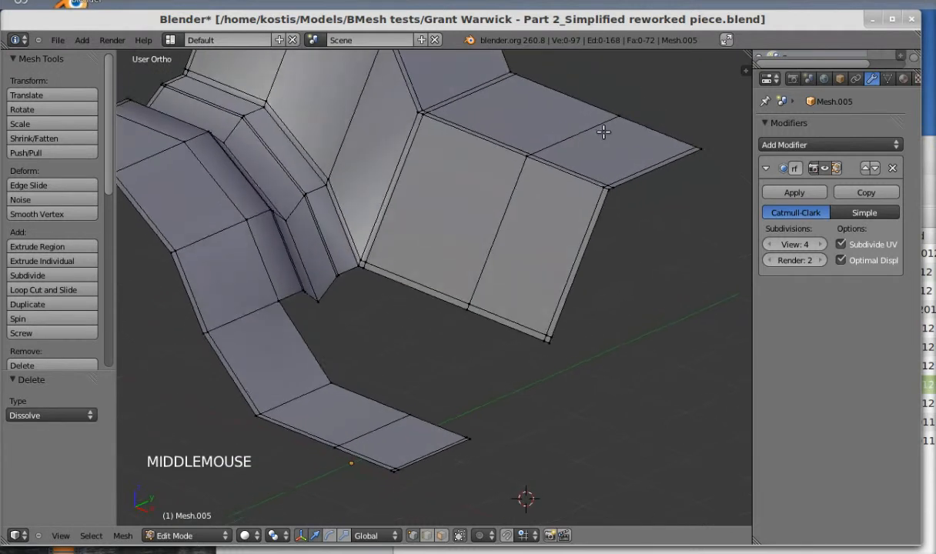
alt+shift+right_click(451, 105)
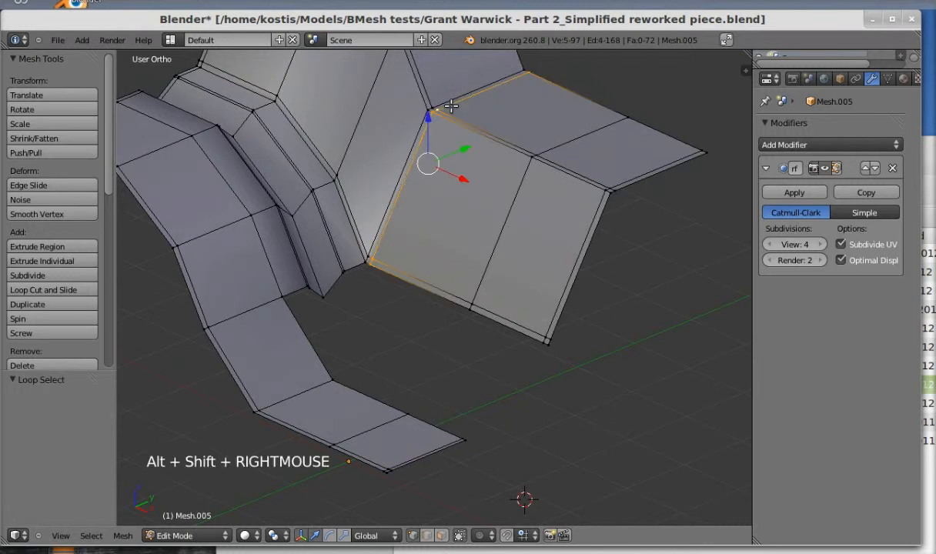
key(x)
click(428, 180)
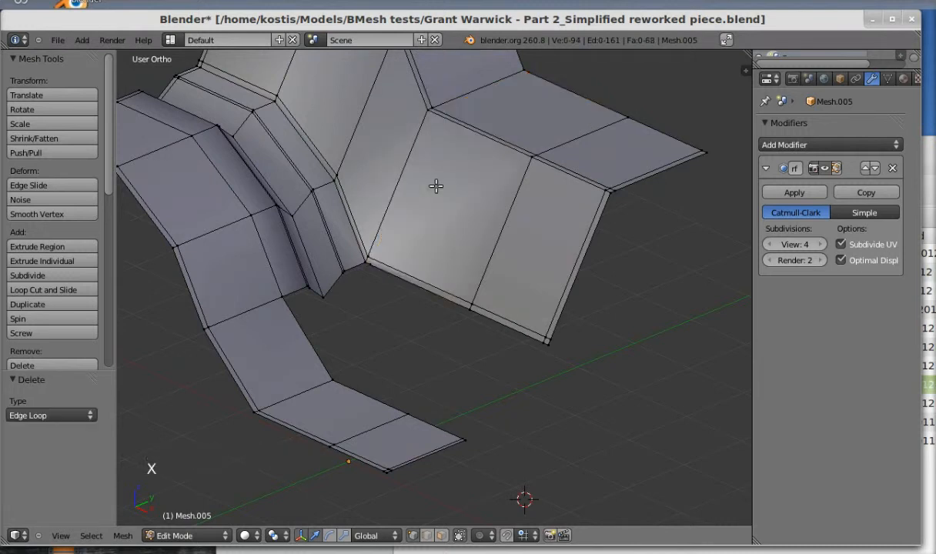
right_click(524, 72)
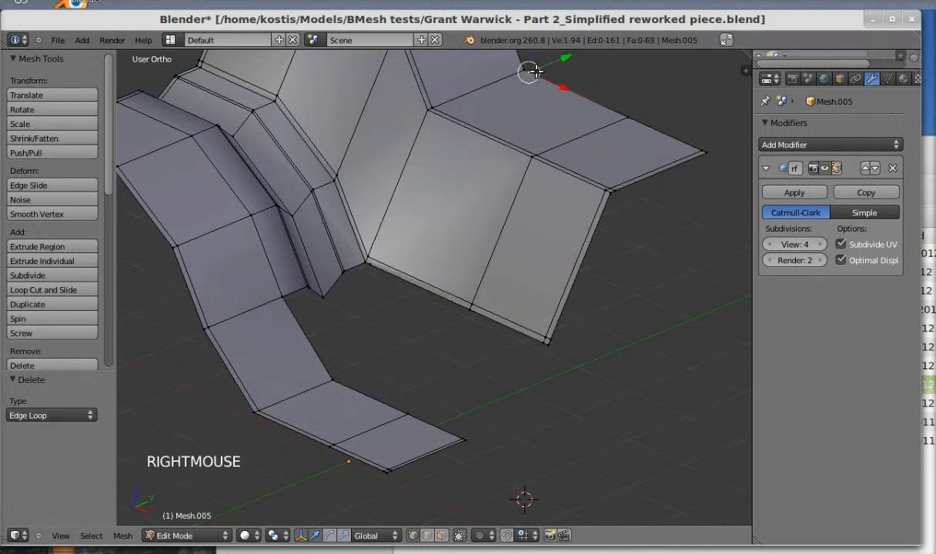
key(x)
click(510, 70)
right_click(370, 266)
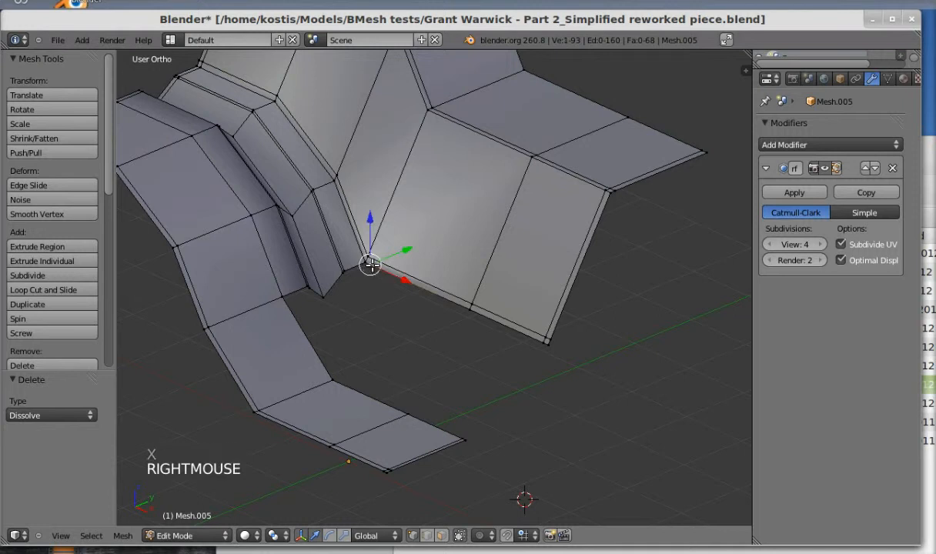
key(x)
click(370, 265)
- Delete the extra support edge loop along the groove's edge nearest the large panel
middle_drag(409, 253, 293, 152)
key(a)
key(a)
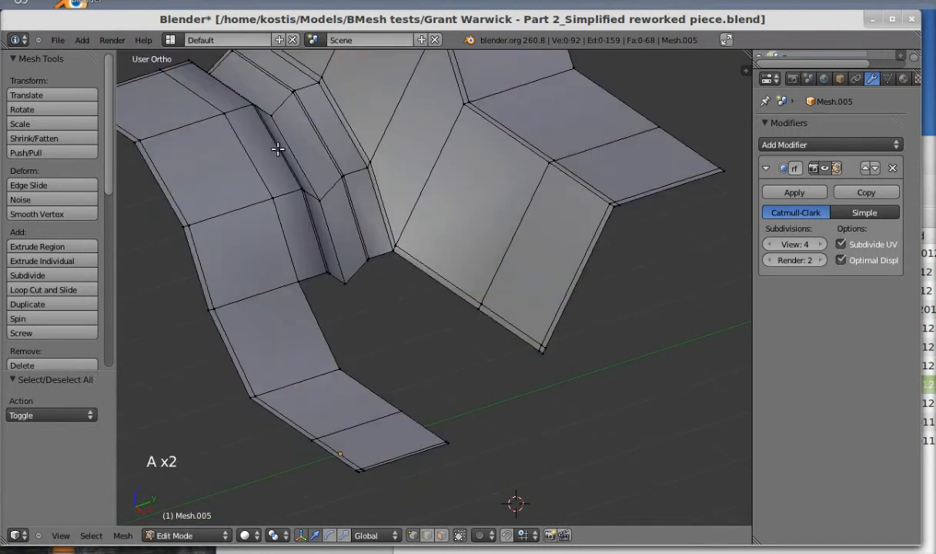
alt+shift+right_click(296, 125)
key(x)
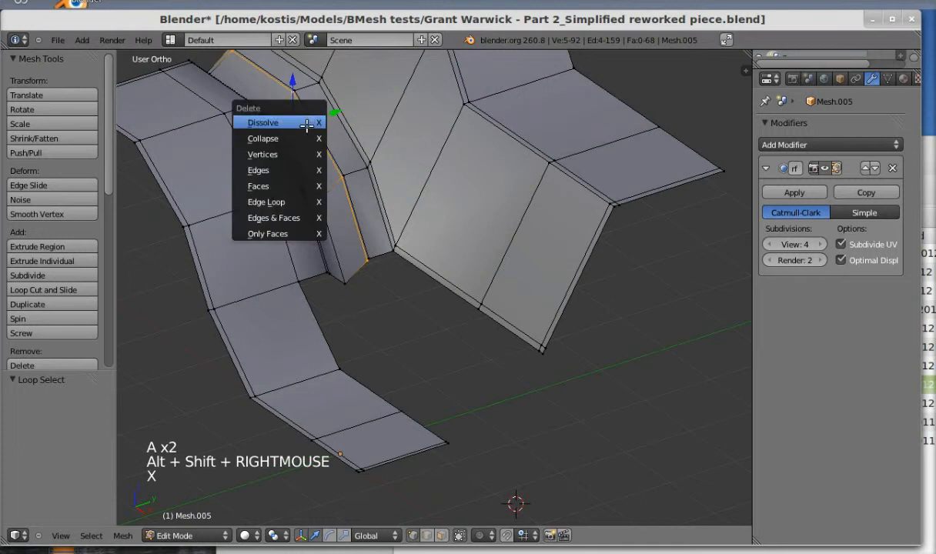
click(306, 201)
- Delete the extra support edge loop along the groove's edge nearest the curved strip, working in perspective view
middle_drag(308, 181, 414, 206)
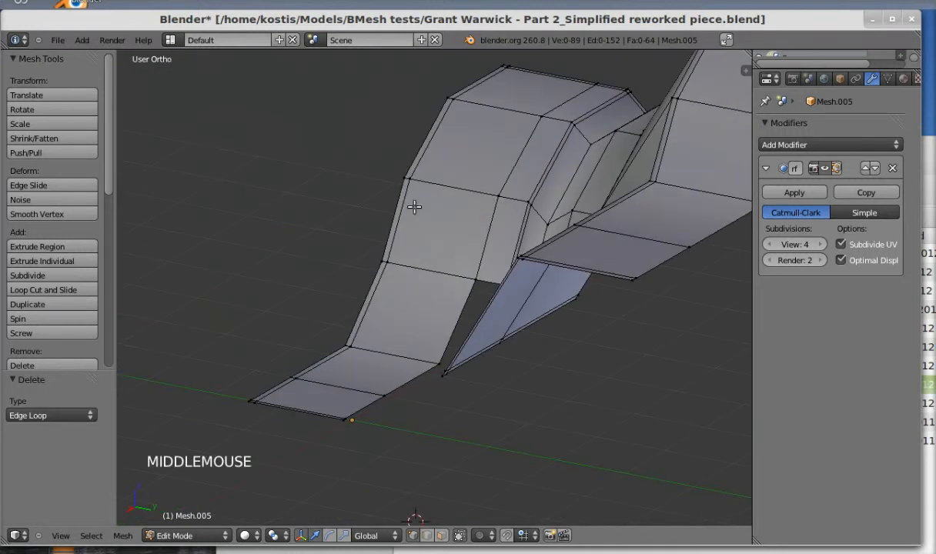
alt+shift+right_click(544, 185)
middle_drag(544, 184, 543, 233)
key(KP_5)
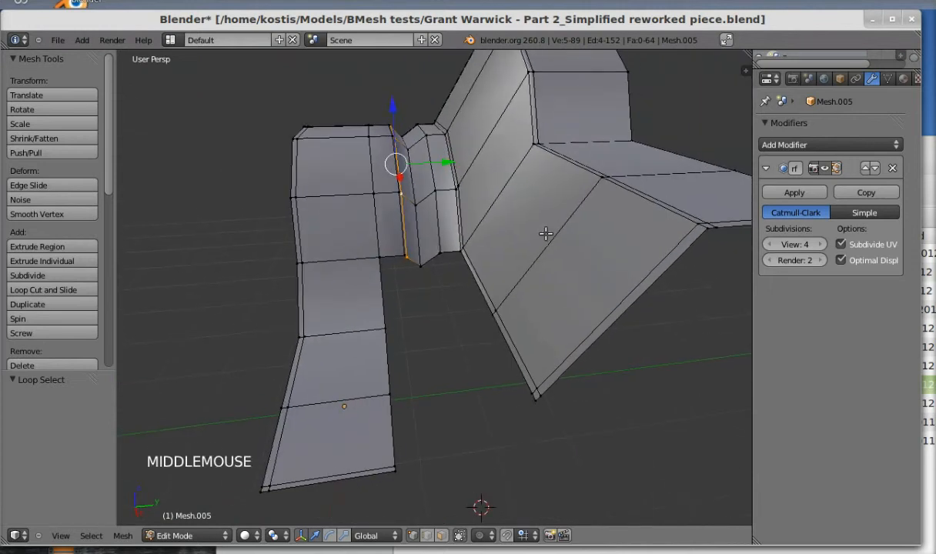
key(x)
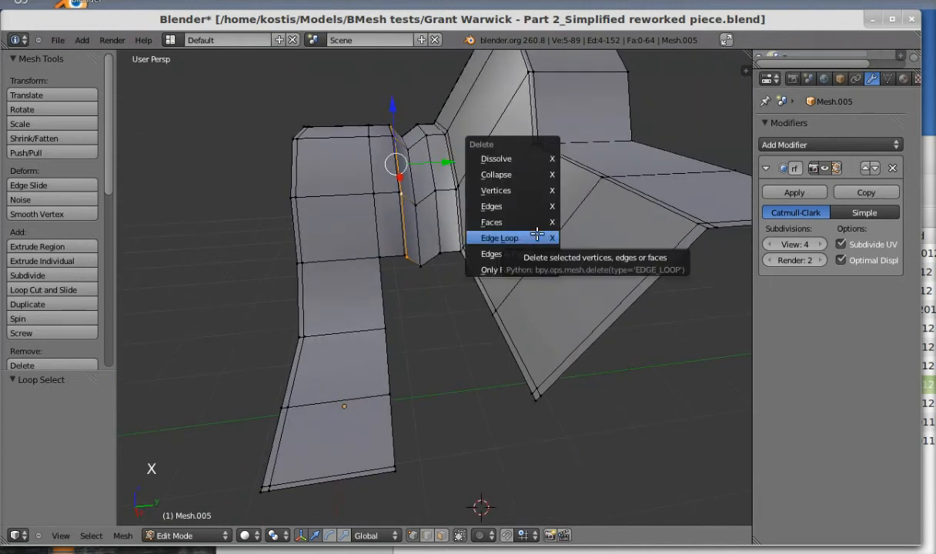
click(537, 237)
- Dissolve the two leftover vertices on the groove's lower border, one at each deleted support loop's end
right_click(408, 258)
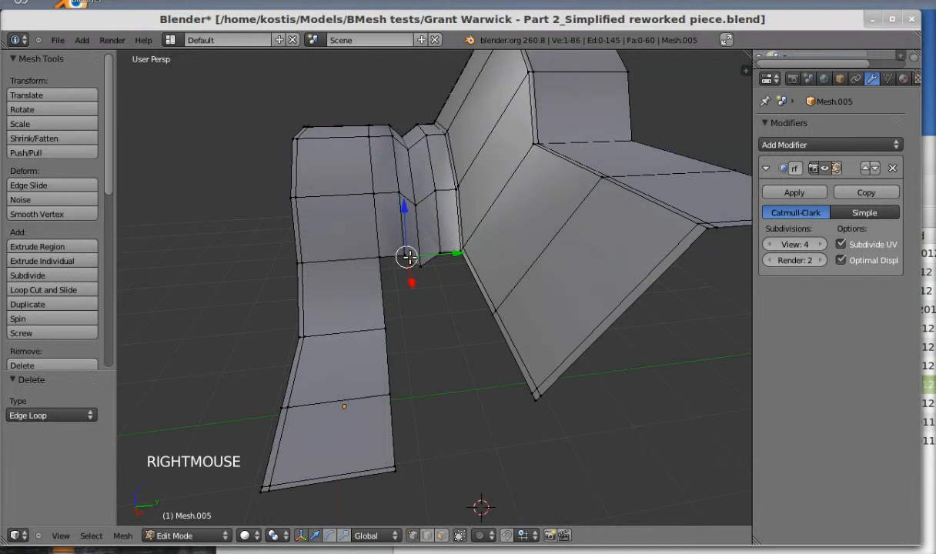
key(x)
click(381, 170)
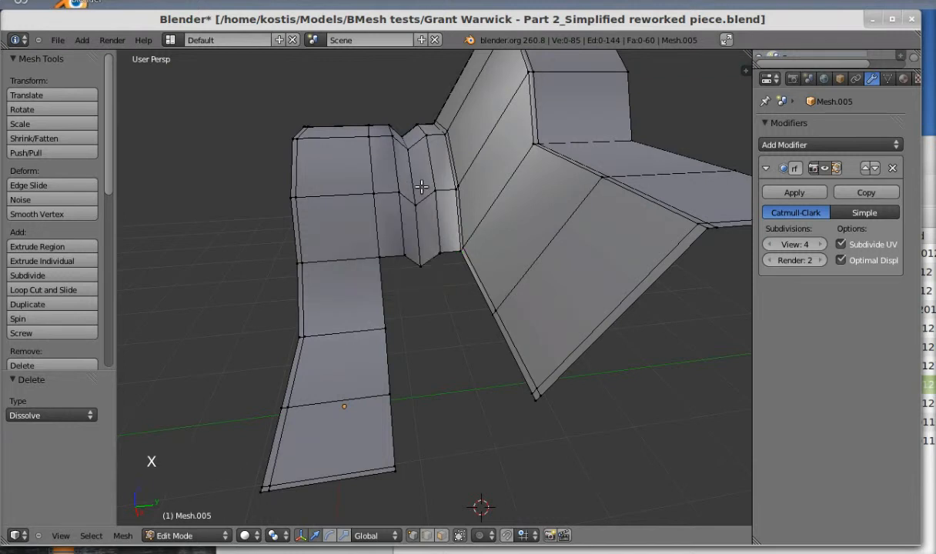
right_click(436, 254)
key(x)
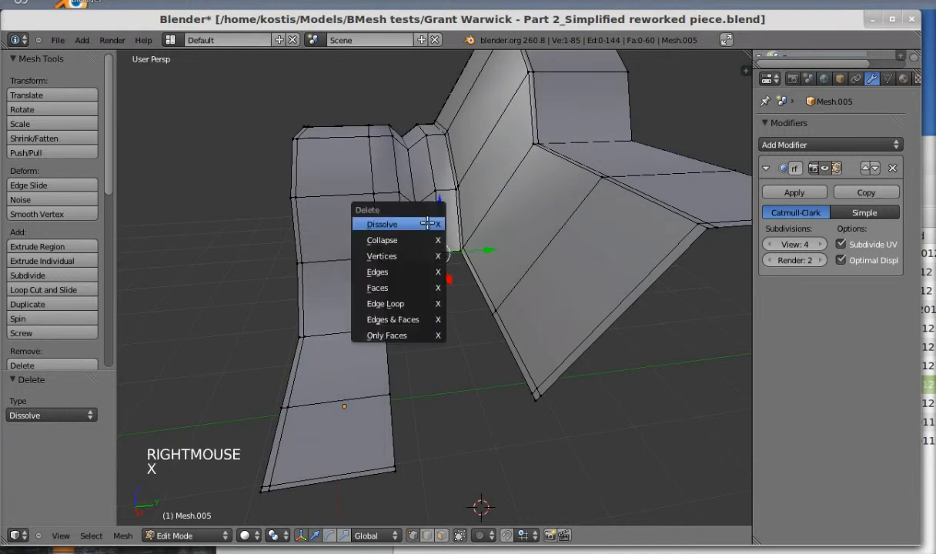
click(426, 223)
- Dissolve the leftover vertex on the groove's upper border, on the side facing the large panel
middle_drag(418, 204, 441, 192)
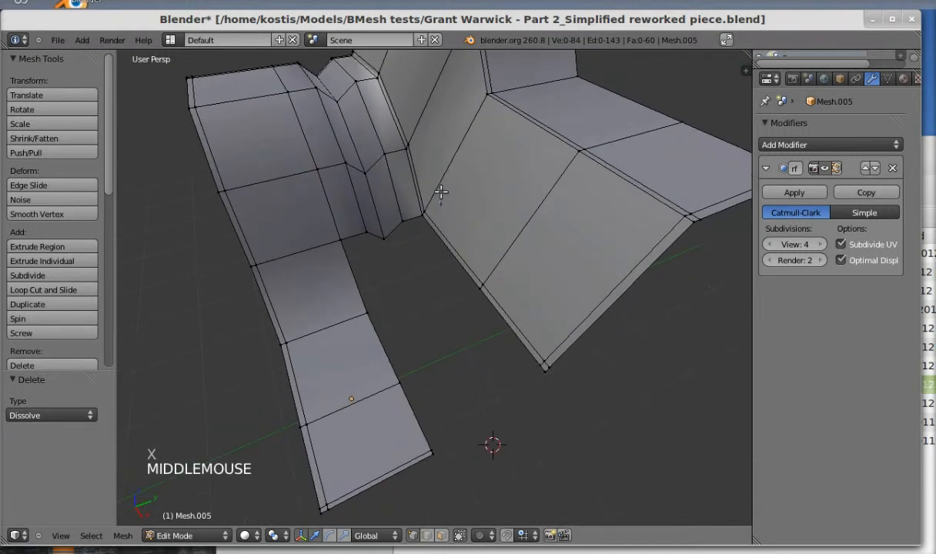
right_click(327, 59)
key(KP_Decimal)
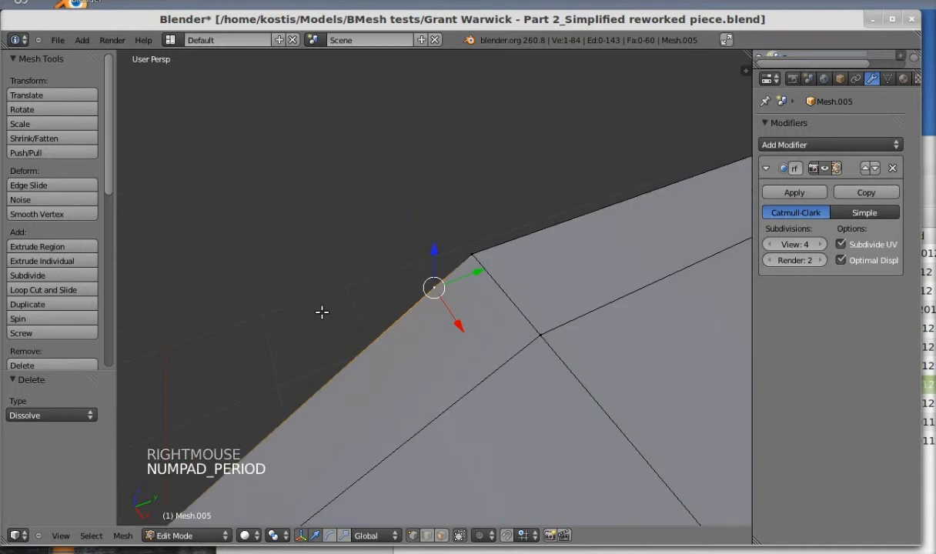
middle_drag(322, 312, 347, 312)
key(x)
click(349, 306)
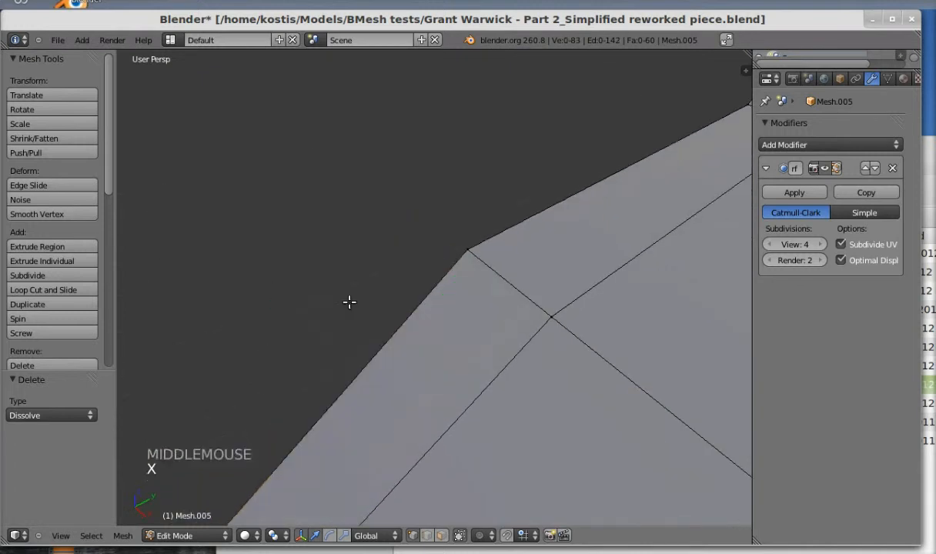
- Dissolve the leftover vertex on the groove's upper border, on the side facing the curved strip
scroll(349, 311, down, 7)
scroll(292, 454, down, 4)
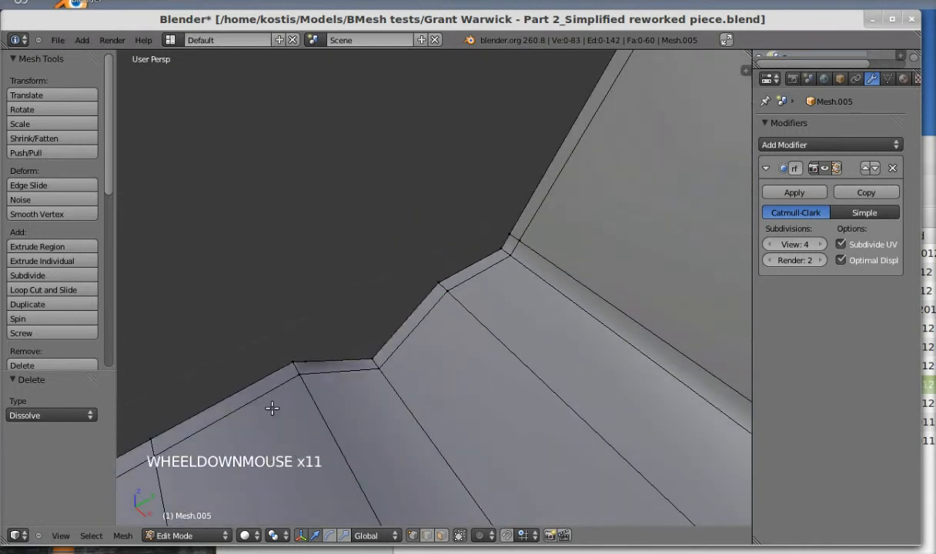
right_click(301, 360)
key(x)
click(307, 360)
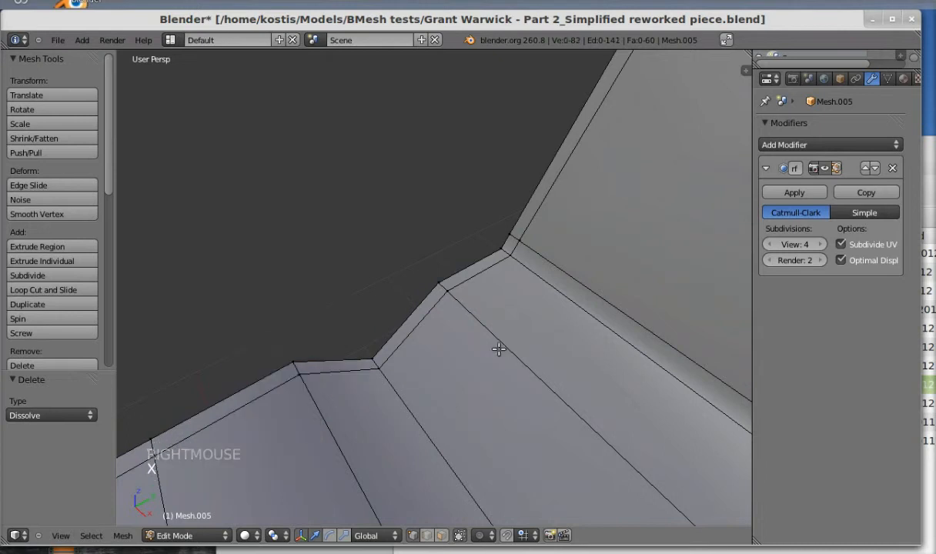
- Examine the smoothed subdivision surface around the groove and strip in Object Mode, then return to Edit Mode
scroll(543, 338, down, 5)
scroll(543, 338, down, 3)
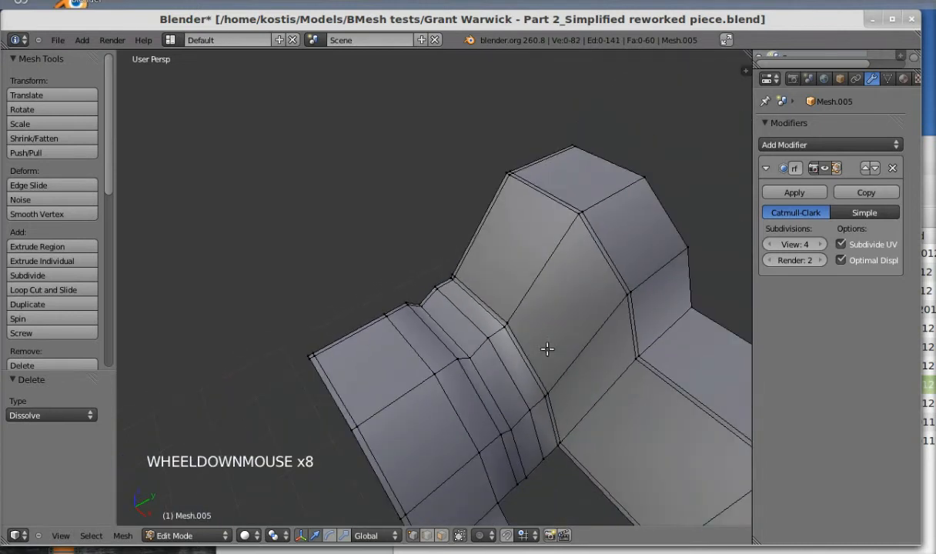
shift+middle_drag(606, 399, 382, 209)
key(Tab)
scroll(459, 260, down, 2)
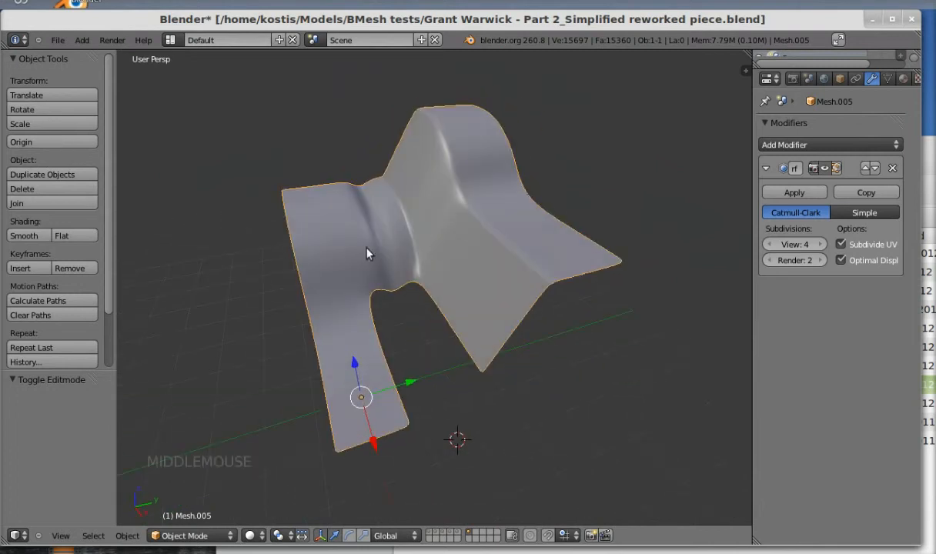
middle_drag(367, 254, 451, 302)
key(Tab)
- Try bridging the three border edges along the large panel's lower side with the three facing border edges of the curved strip
scroll(422, 303, up, 2)
scroll(431, 287, down, 1)
key(ctrl+Tab)
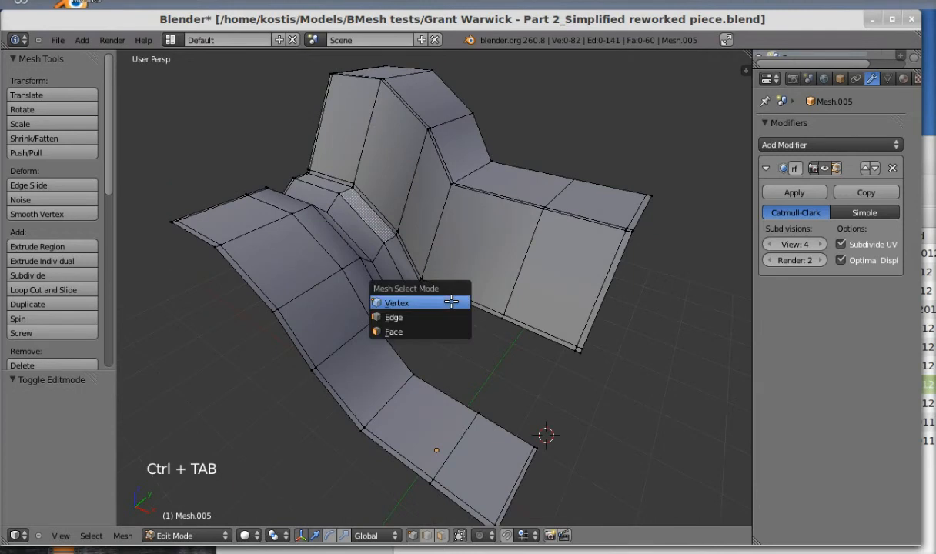
click(443, 314)
right_click(461, 305)
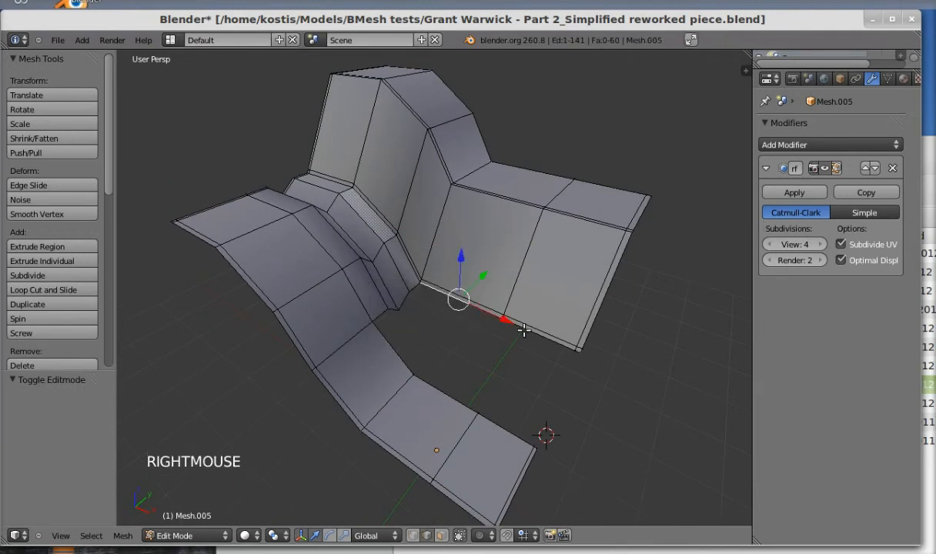
shift+right_click(548, 334)
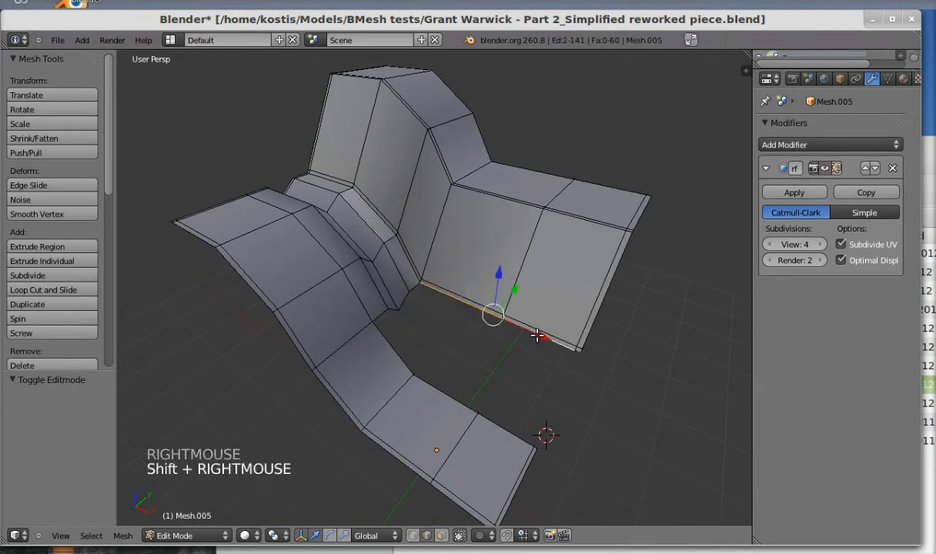
shift+right_click(578, 351)
shift+right_click(529, 439)
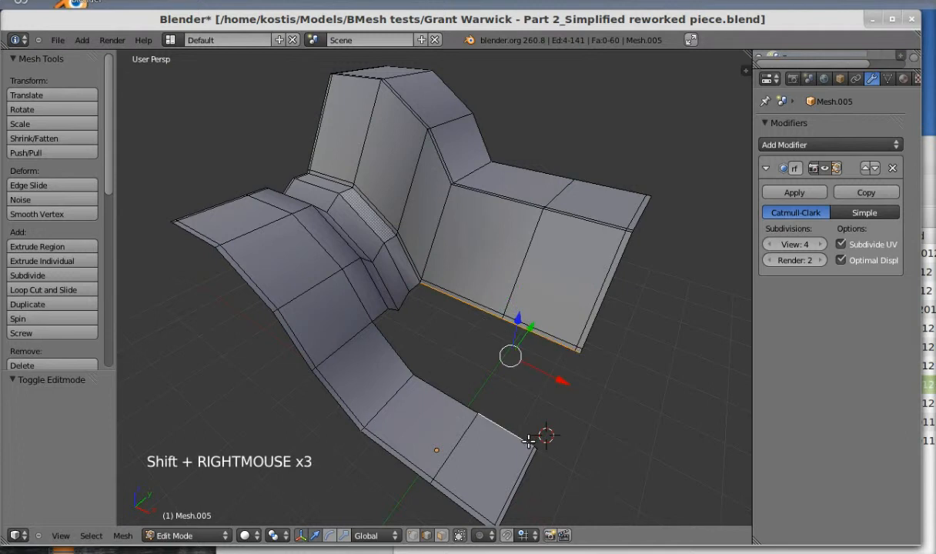
shift+right_click(517, 406)
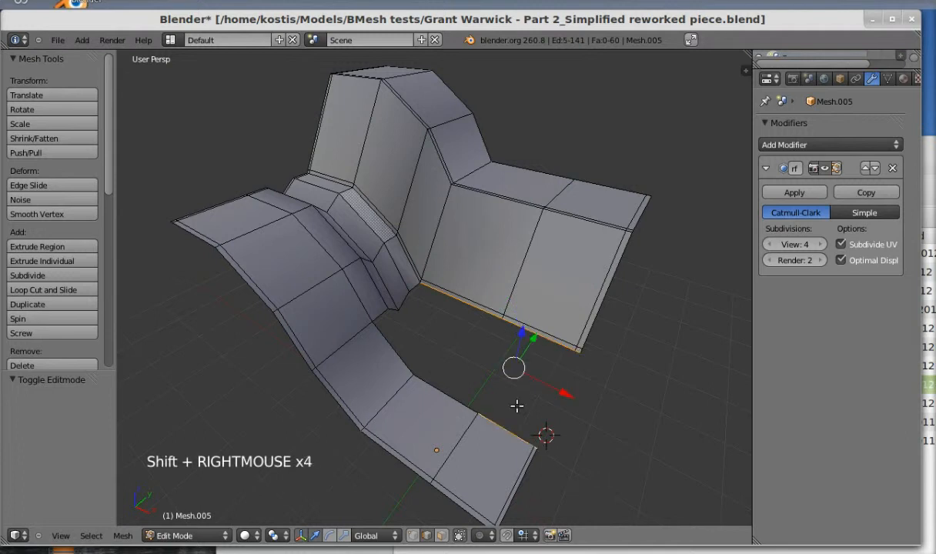
shift+right_click(432, 386)
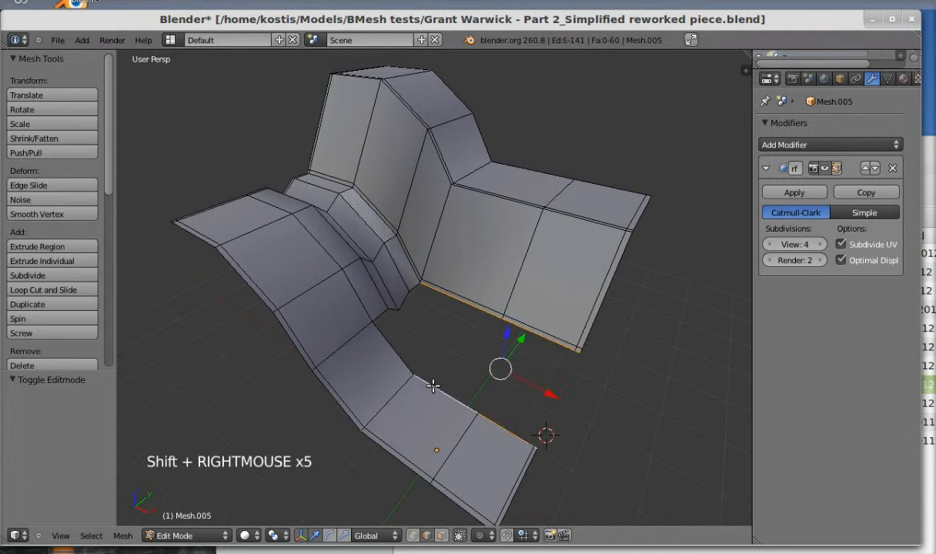
click(122, 535)
mouse_move(164, 331)
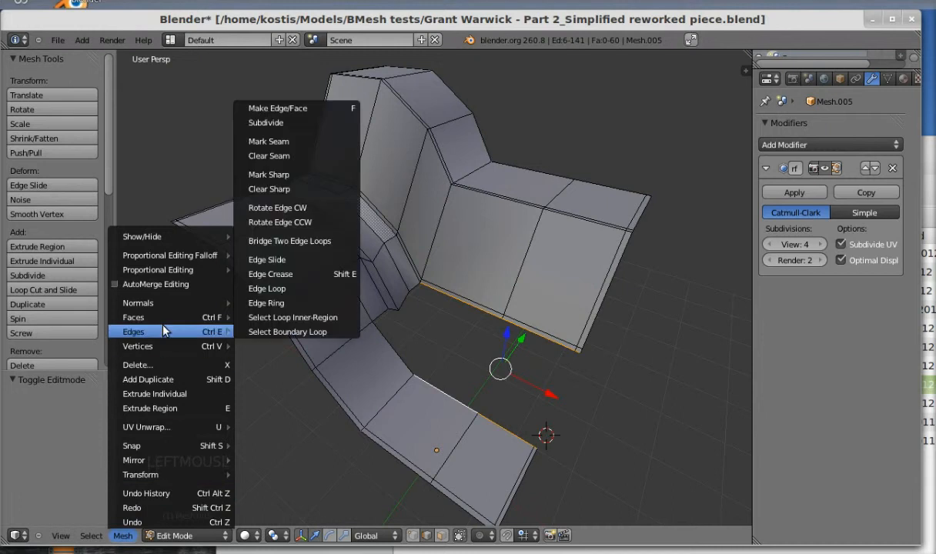
click(316, 241)
- Inspect the new faces between panel and strip, and undo the edge loop bridge
middle_drag(675, 352, 505, 345)
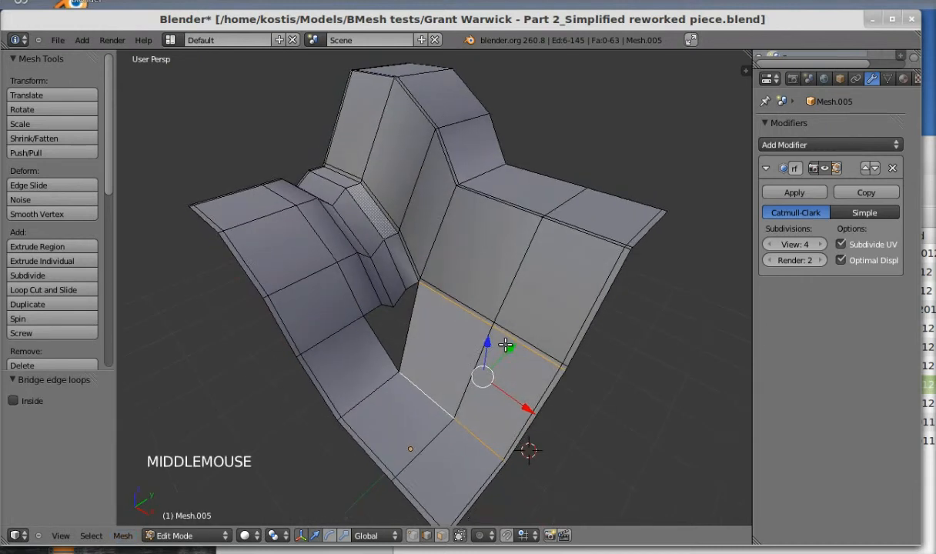
scroll(440, 315, up, 2)
mouse_move(439, 316)
middle_down()
mouse_move(410, 351)
mouse_move(391, 345)
mouse_move(424, 318)
middle_up()
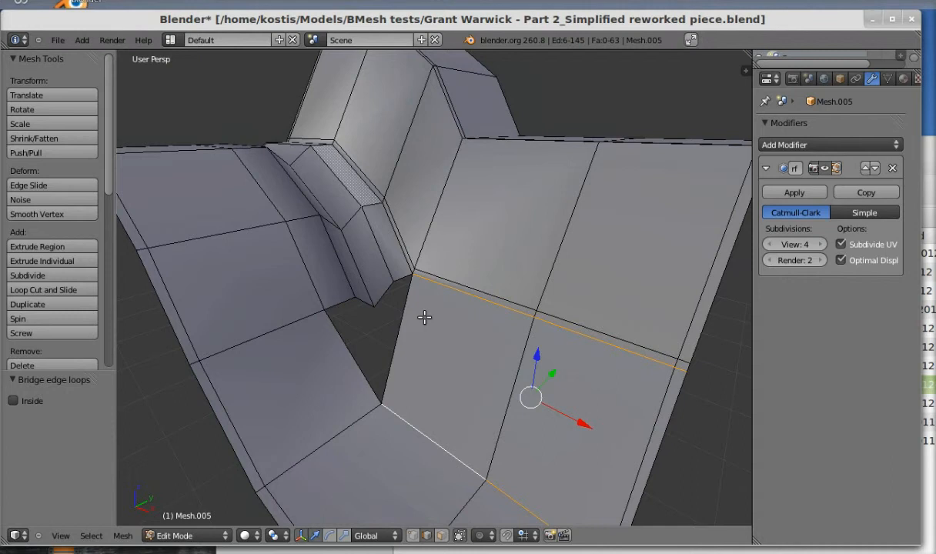
mouse_move(424, 318)
middle_down()
mouse_move(349, 339)
mouse_move(439, 308)
mouse_move(439, 391)
mouse_move(401, 341)
mouse_move(376, 331)
mouse_move(391, 326)
mouse_move(426, 347)
mouse_move(391, 340)
mouse_move(430, 326)
mouse_move(371, 286)
mouse_move(434, 305)
mouse_move(418, 309)
mouse_move(427, 313)
middle_up()
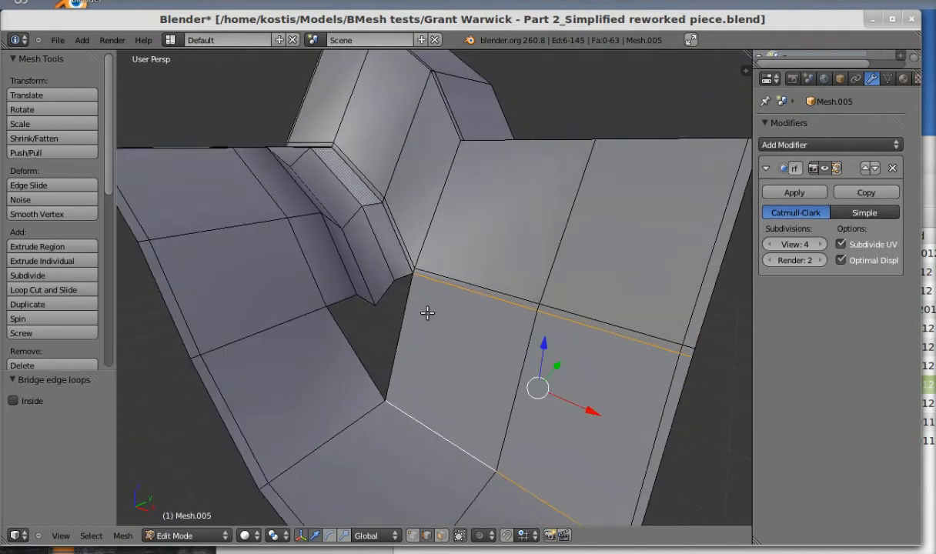
key(ctrl+z)
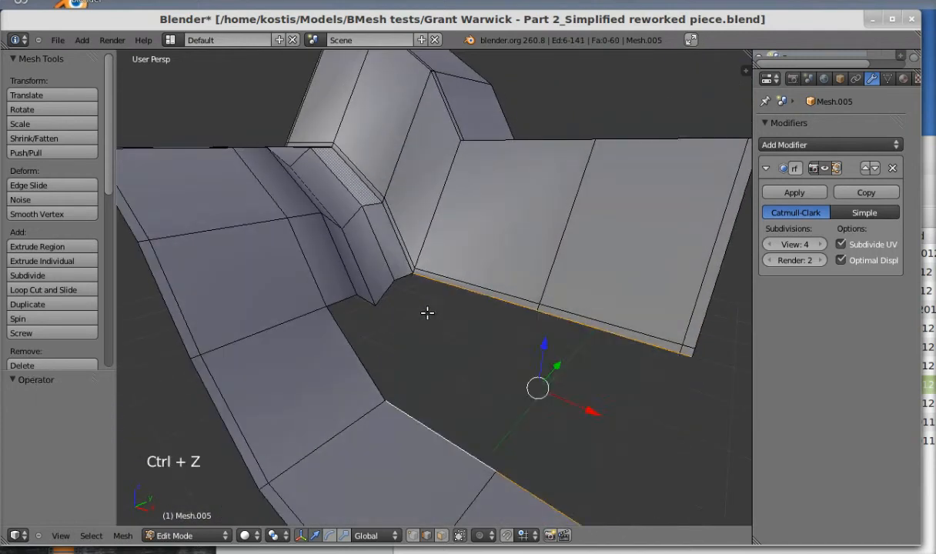
- Extrude the short border edge between the groove and the large panel about 3.346 units along global X, beside the panel's lower border
middle_drag(427, 313, 444, 355)
right_click(399, 275)
key(e)
key(x)
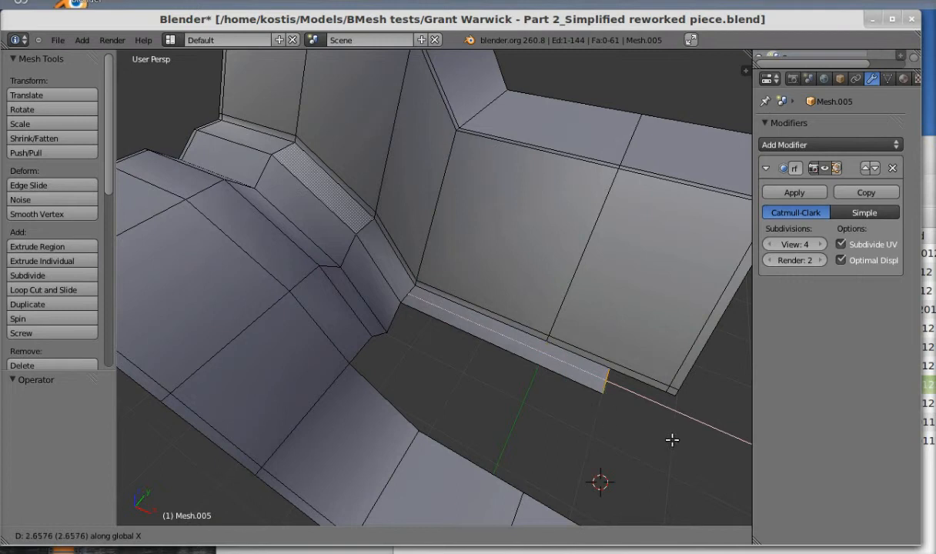
click(716, 457)
- Add two loop cuts across the extruded face, one in line with the panel's middle edge and one near the outer end
mouse_move(558, 402)
middle_down()
mouse_move(523, 373)
mouse_move(530, 365)
mouse_move(553, 387)
middle_up()
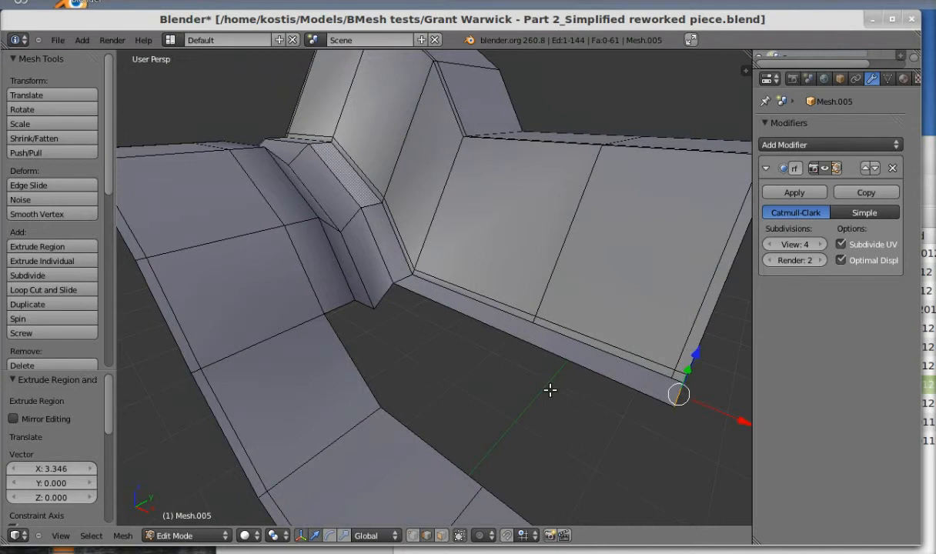
key(ctrl+r)
click(525, 332)
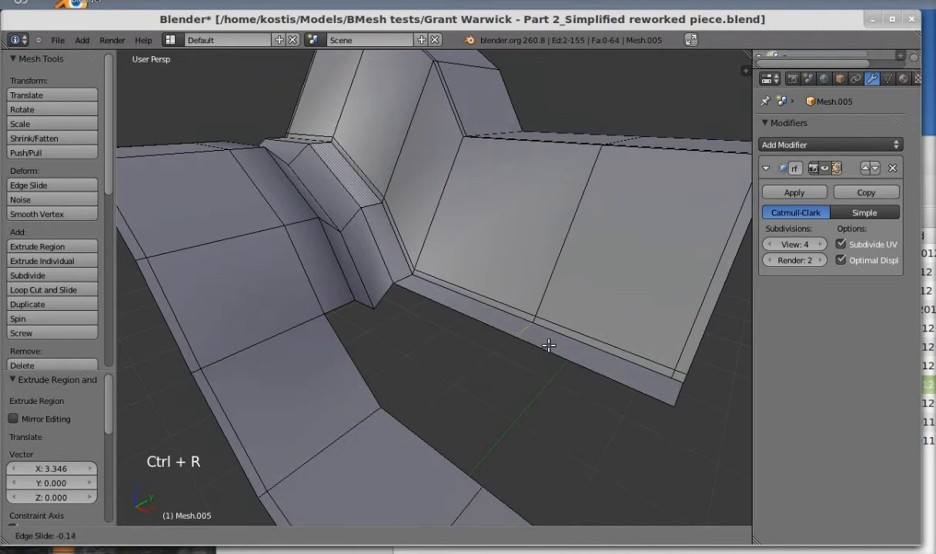
click(548, 345)
key(ctrl+r)
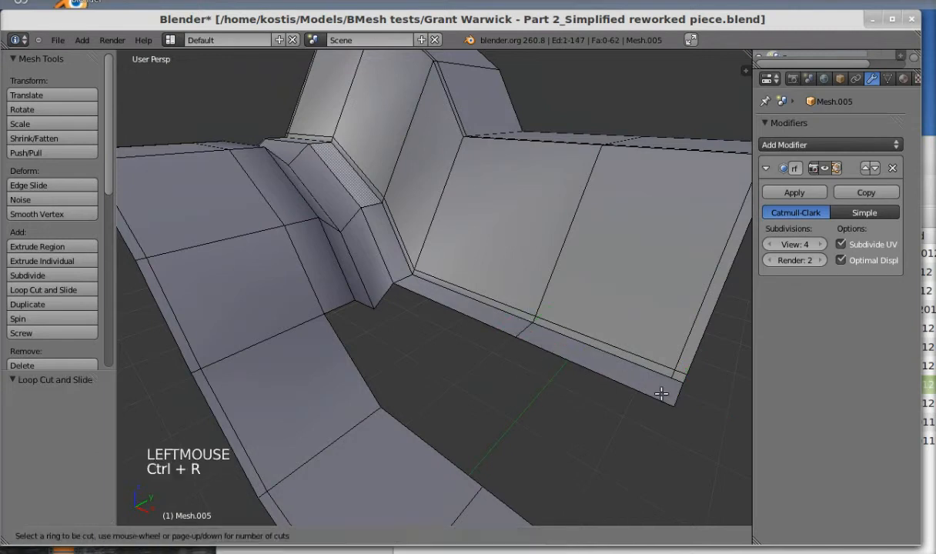
click(661, 394)
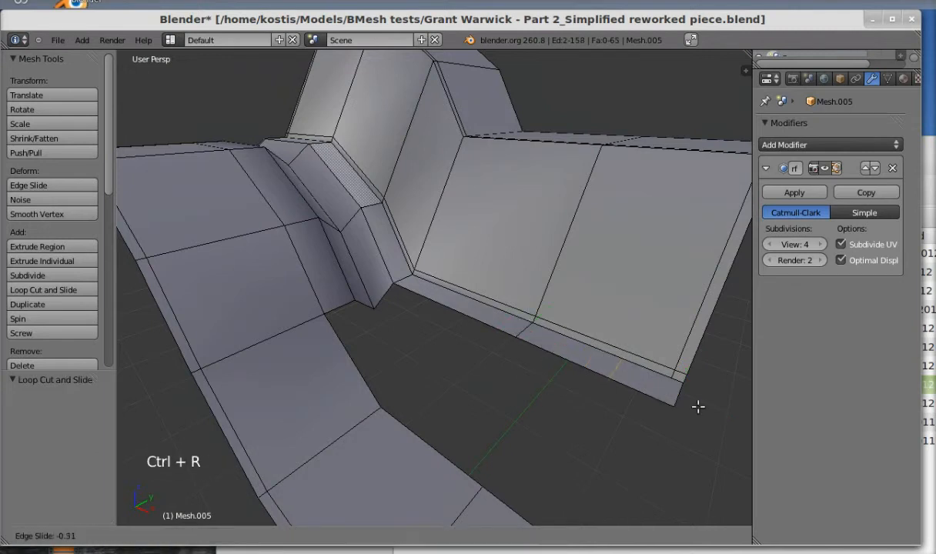
click(729, 431)
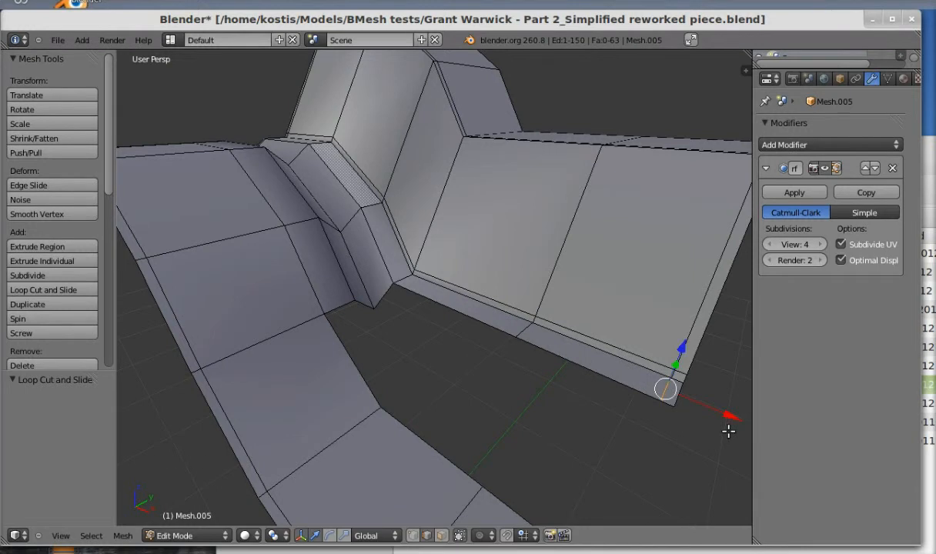
- Merge the extruded face's middle upper vertex with the adjacent panel border vertex using At Last, working in wireframe
middle_drag(457, 298, 435, 297)
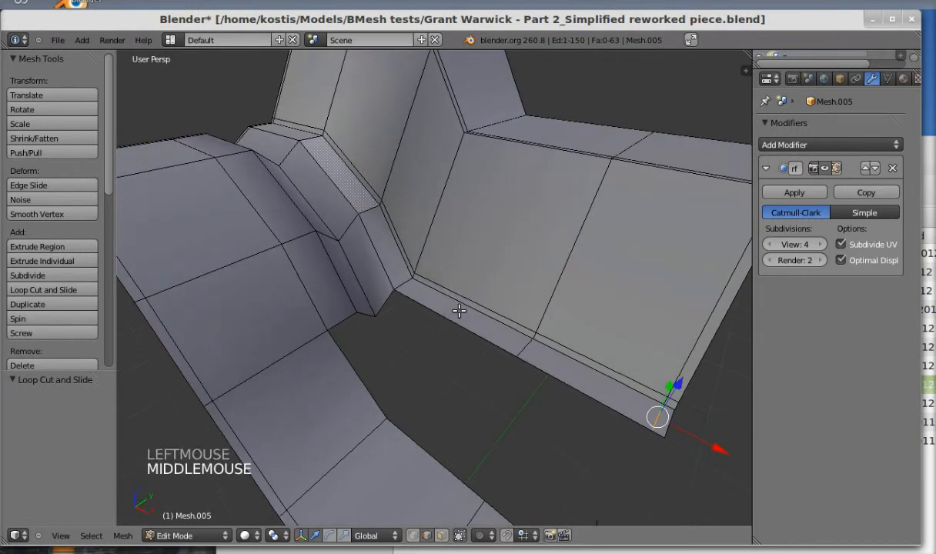
key(ctrl+Tab)
key(ctrl+Tab)
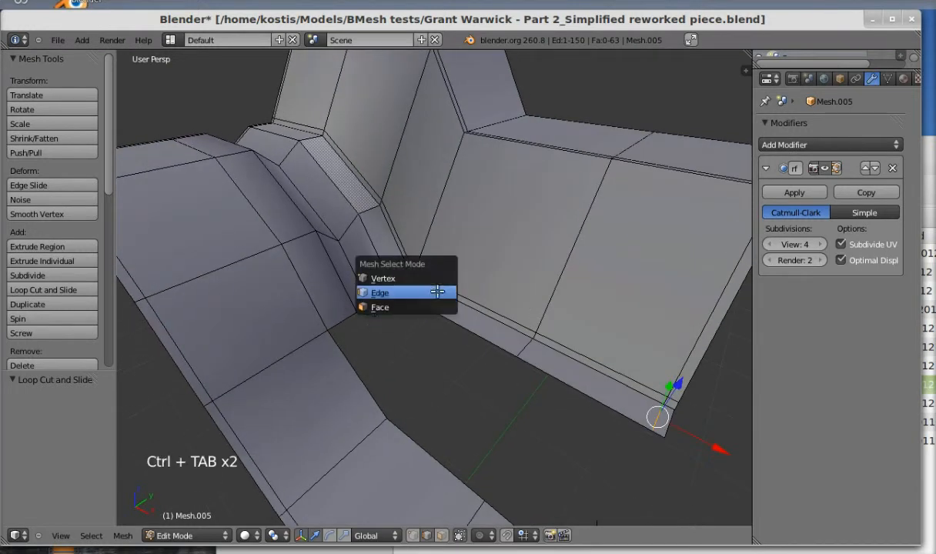
click(446, 281)
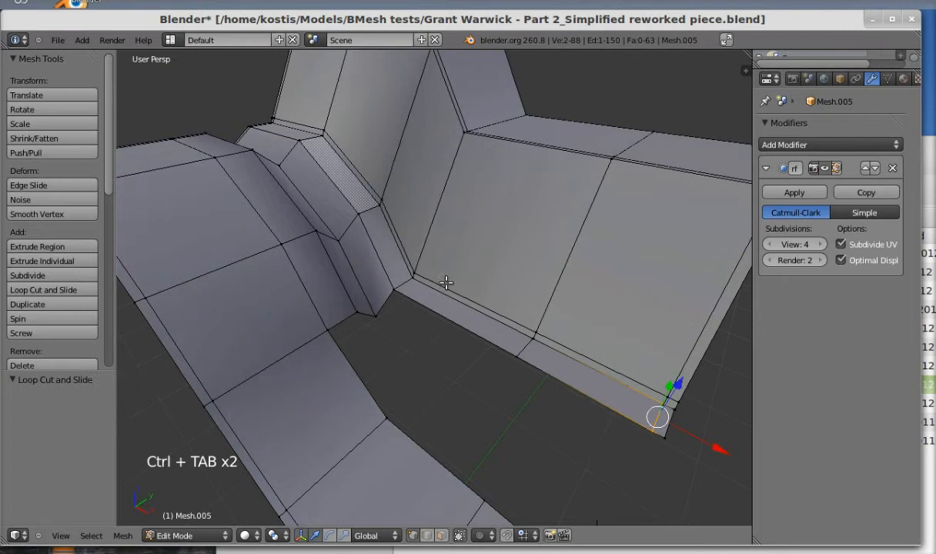
right_click(522, 335)
shift+right_click(531, 336)
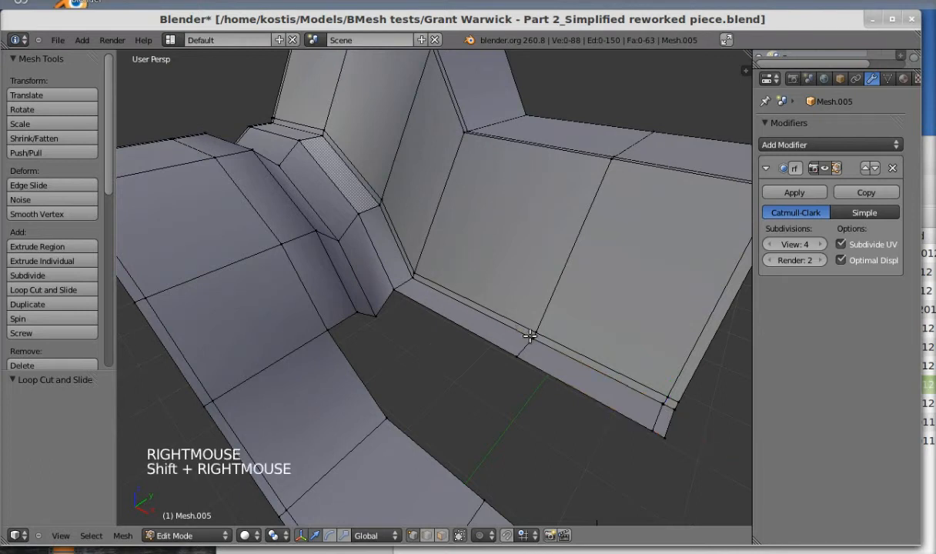
shift+right_click(532, 337)
shift+right_click(537, 336)
key(z)
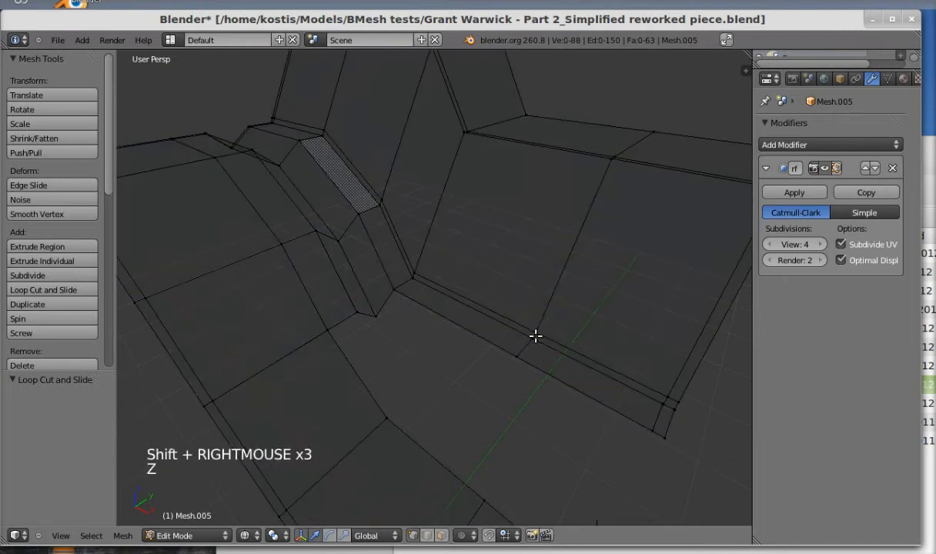
shift+right_click(535, 336)
shift+right_click(535, 339)
key(alt+m)
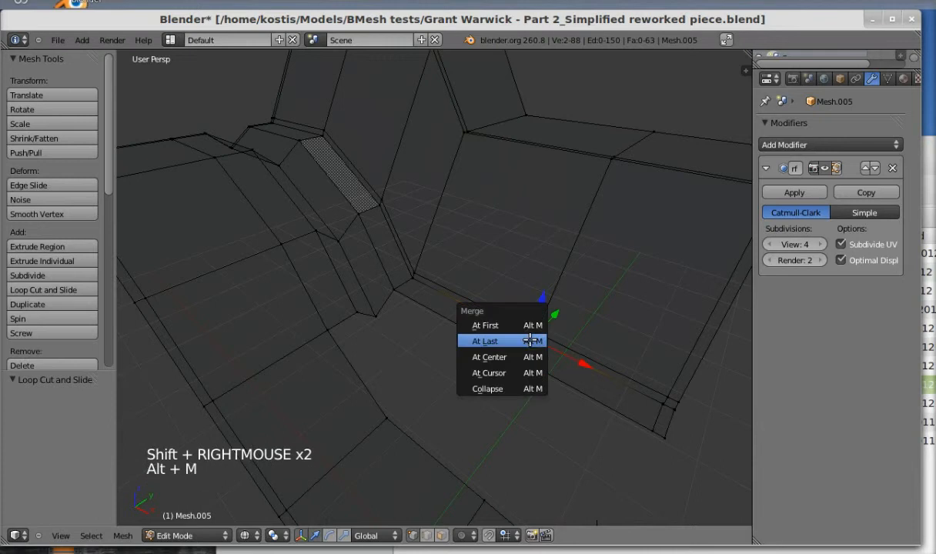
click(531, 341)
key(g)
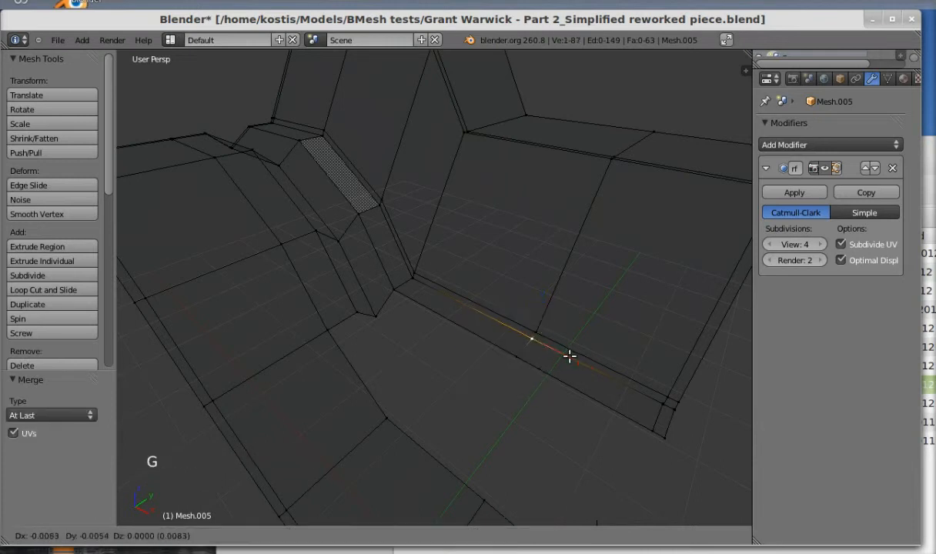
right_click(581, 354)
- Merge the two vertex pairs at the outer end of the extruded faces and the panel's border, using At Last
right_click(662, 403)
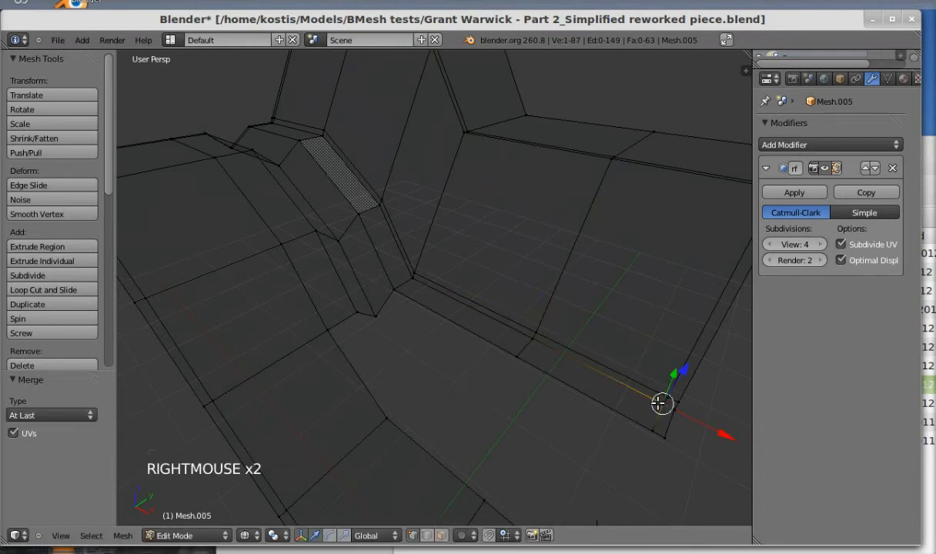
shift+right_click(665, 402)
key(alt+m)
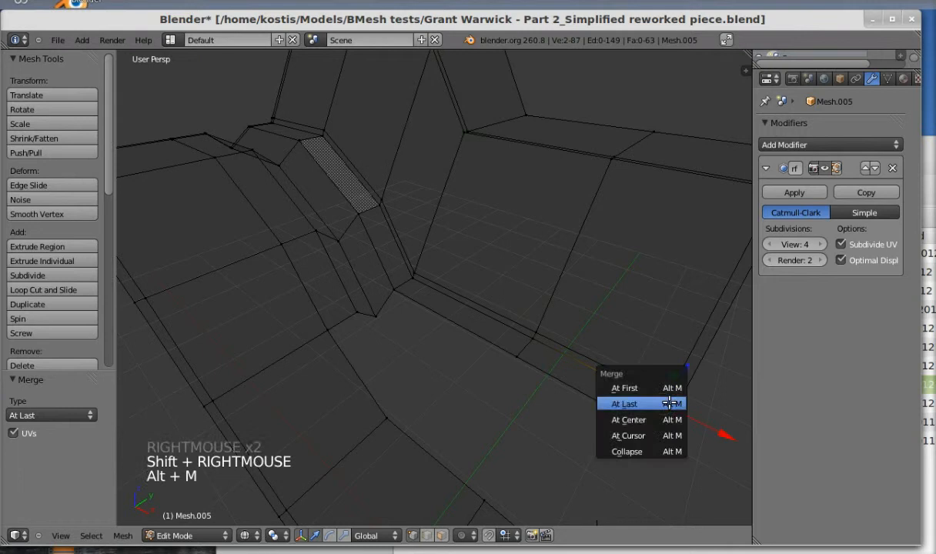
click(667, 403)
right_click(673, 407)
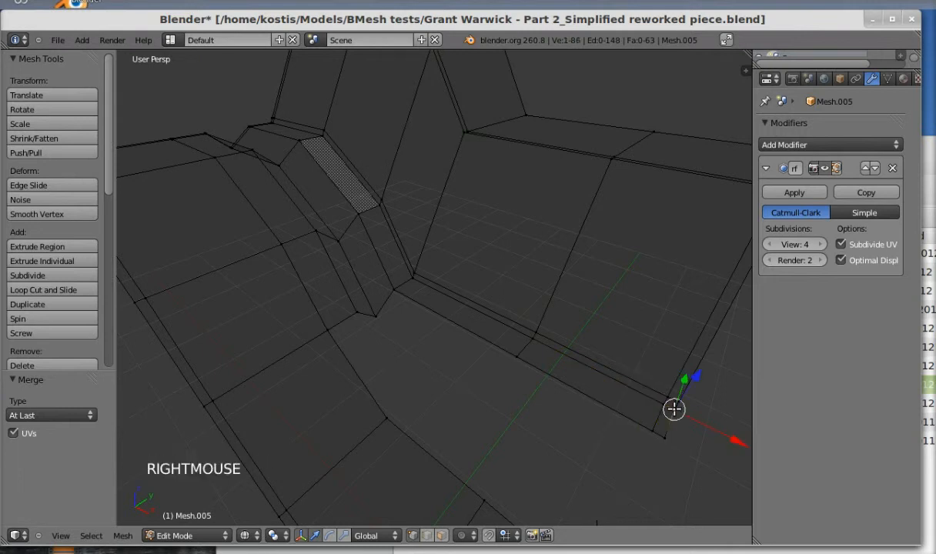
shift+right_click(675, 409)
key(alt+m)
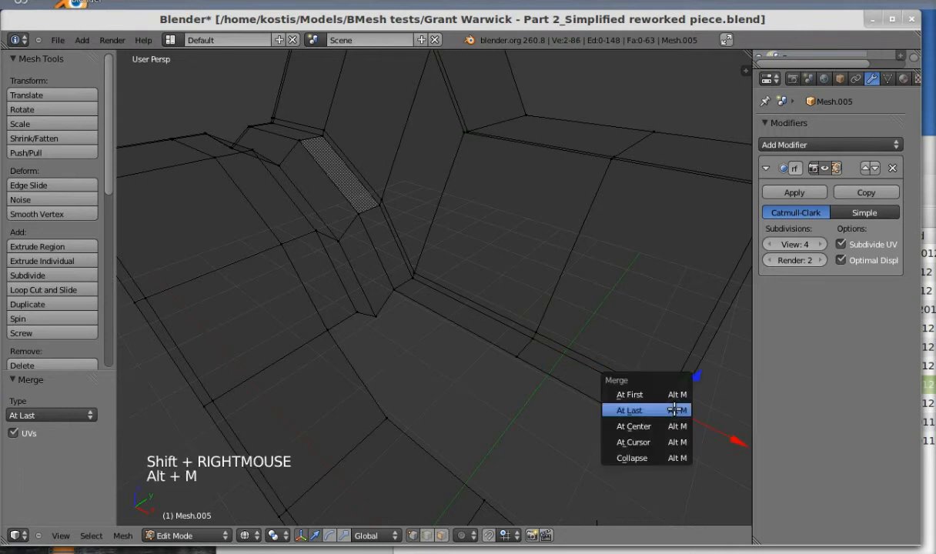
click(674, 410)
- Examine the smoothed surface along the merged border in Object Mode with solid shading, and return to Edit Mode
middle_drag(656, 424, 656, 407)
key(Tab)
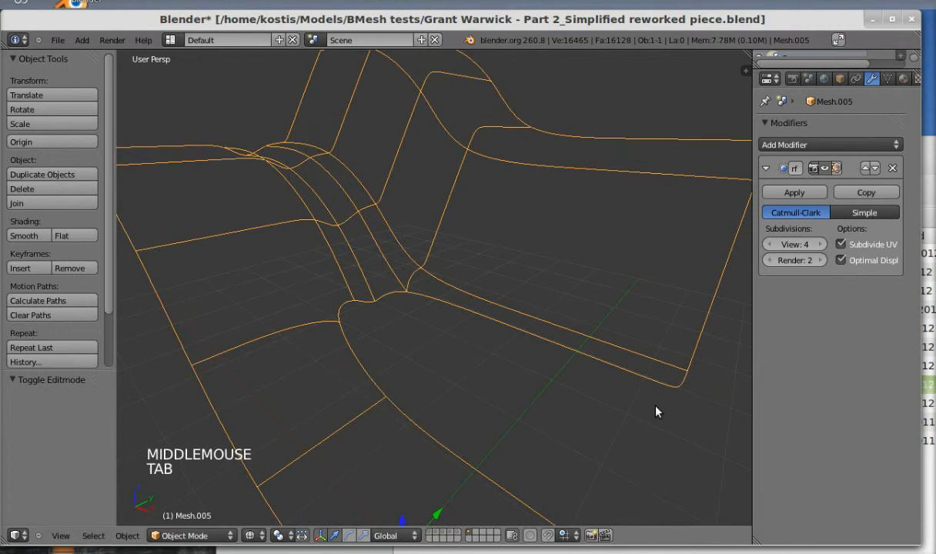
key(z)
mouse_move(614, 360)
middle_down()
mouse_move(504, 355)
mouse_move(604, 358)
mouse_move(541, 357)
mouse_move(509, 345)
mouse_move(532, 337)
middle_up()
key(Tab)
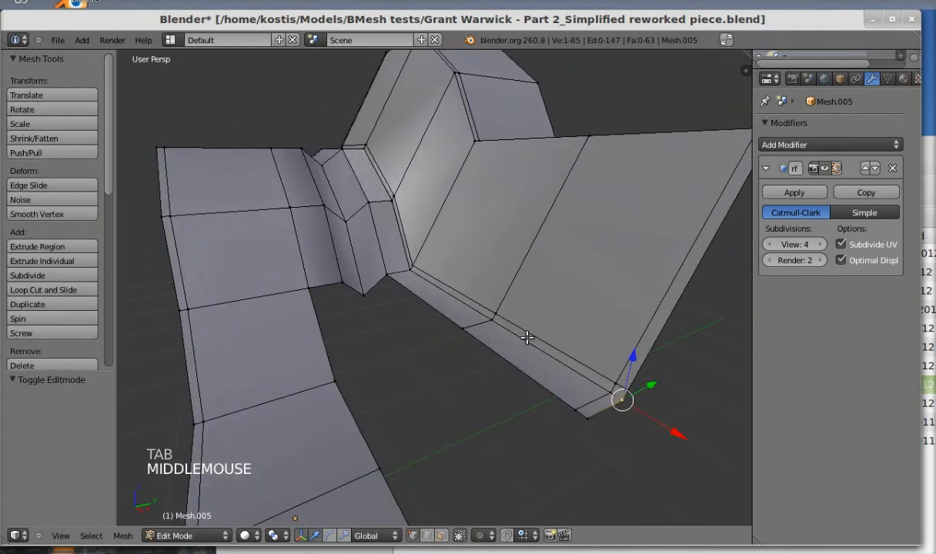
- Bridge the three lower border edges of the panel's extruded faces to the three facing edges of the strip with Bridge Two Edge Loops
scroll(428, 350, down, 2)
middle_drag(409, 335, 428, 329)
key(ctrl+Tab)
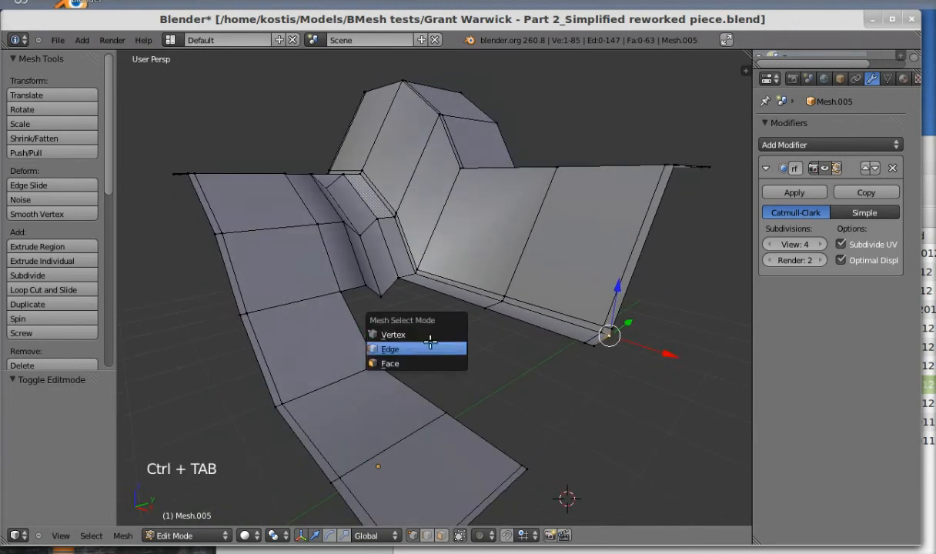
click(430, 346)
right_click(448, 297)
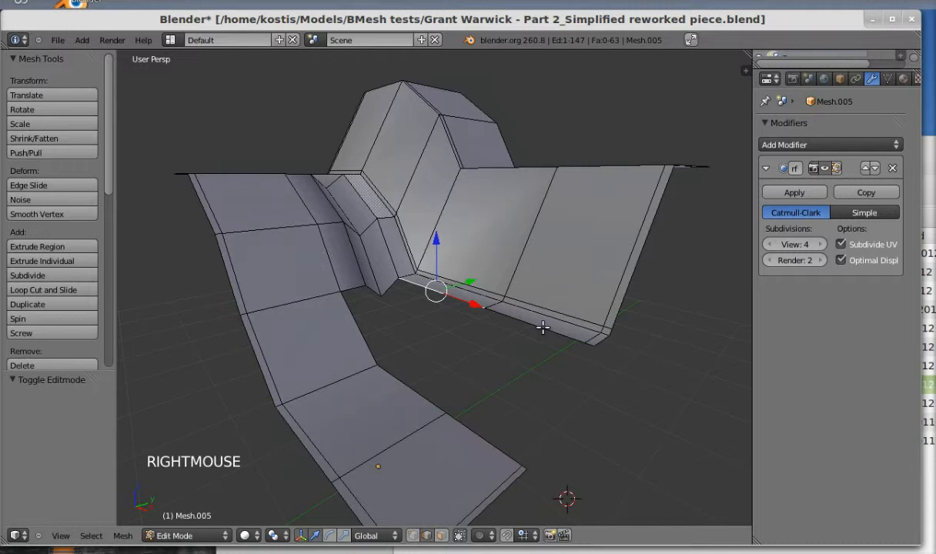
shift+right_click(548, 327)
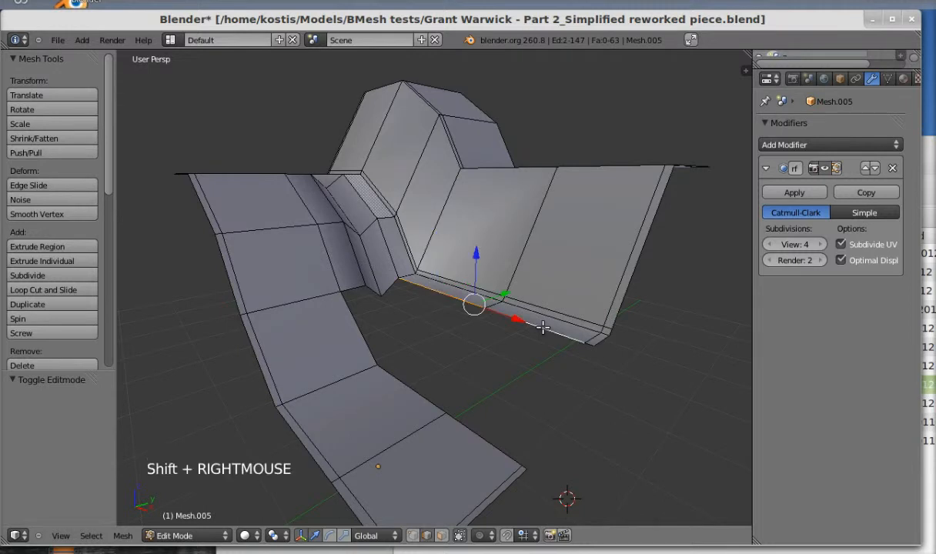
shift+right_click(590, 344)
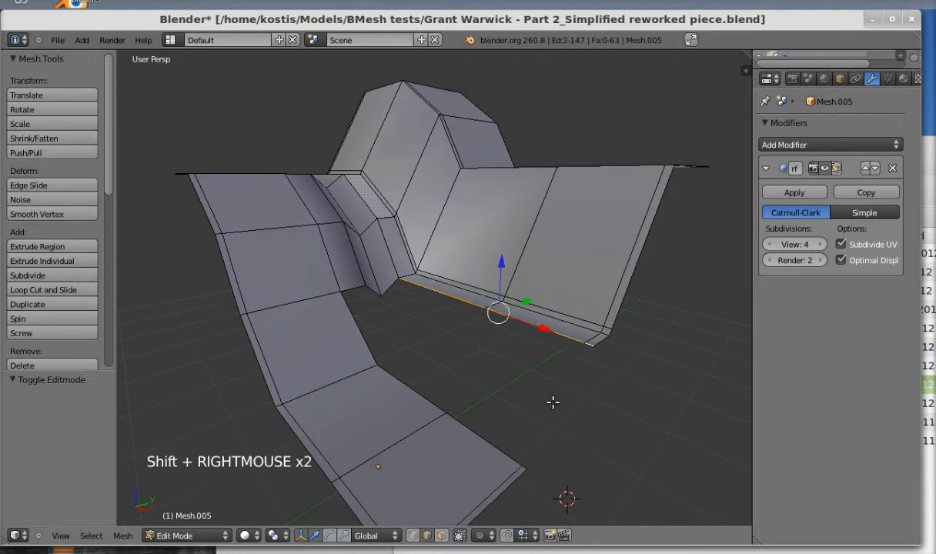
shift+right_click(525, 463)
shift+right_click(494, 442)
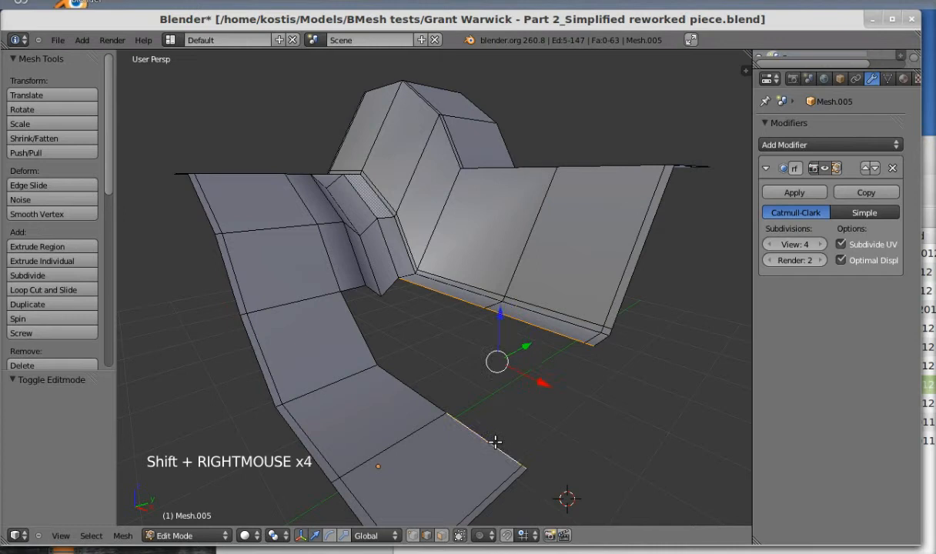
shift+right_click(401, 380)
mouse_move(405, 378)
middle_down()
mouse_move(422, 369)
mouse_move(408, 389)
middle_up()
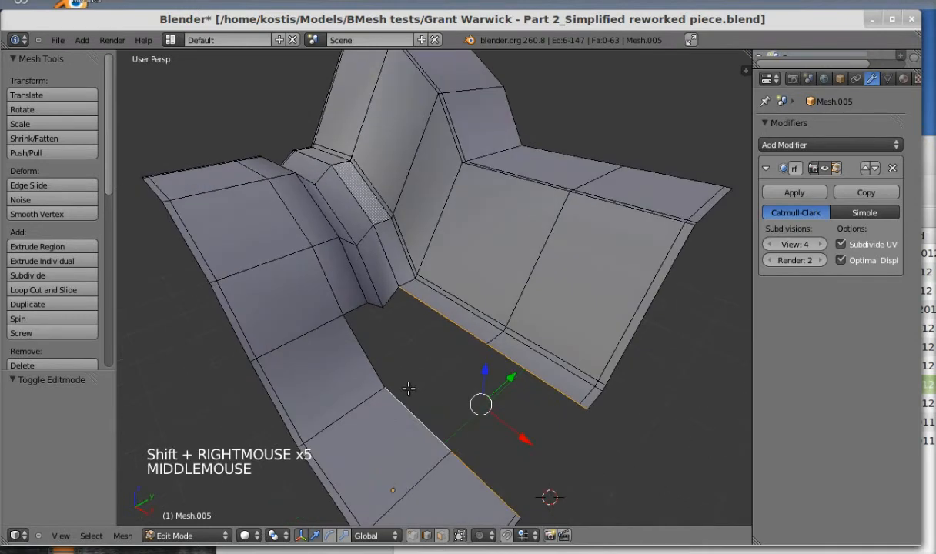
click(123, 536)
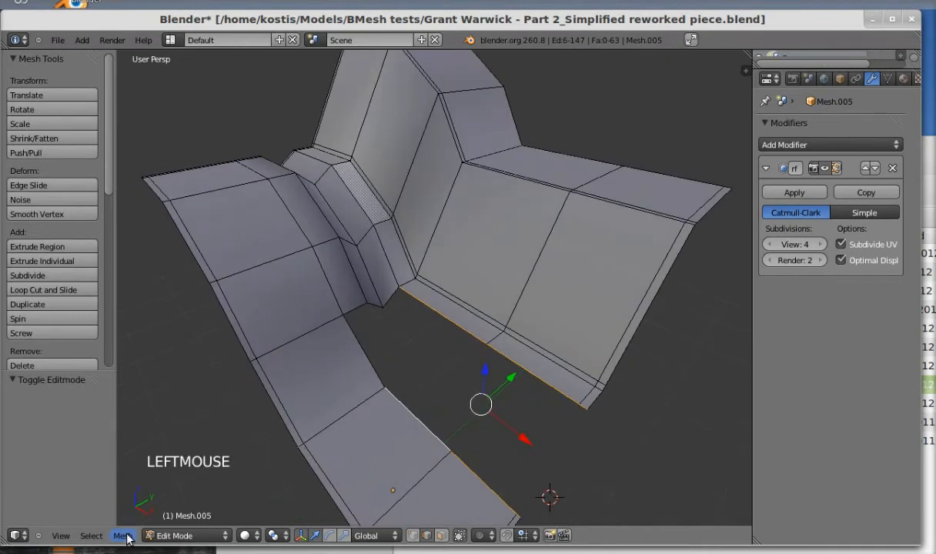
click(124, 536)
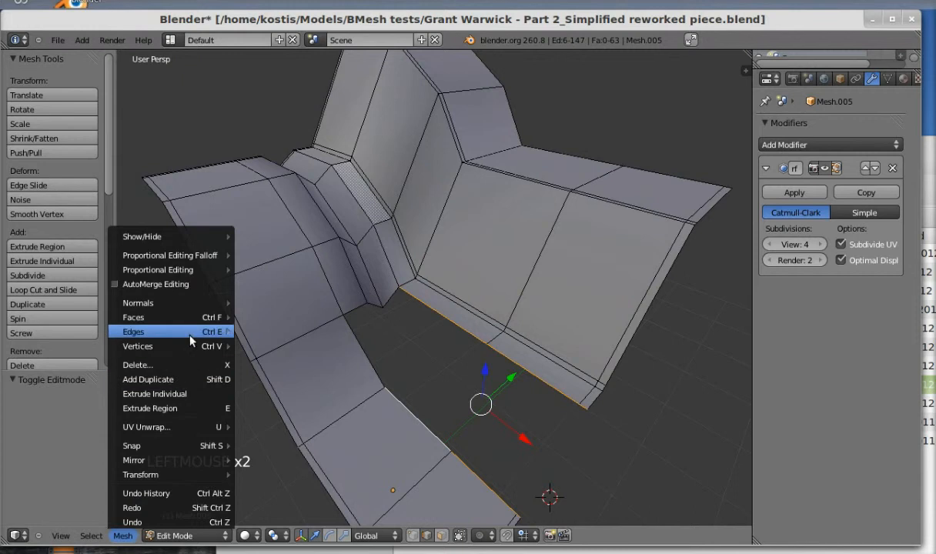
mouse_move(193, 332)
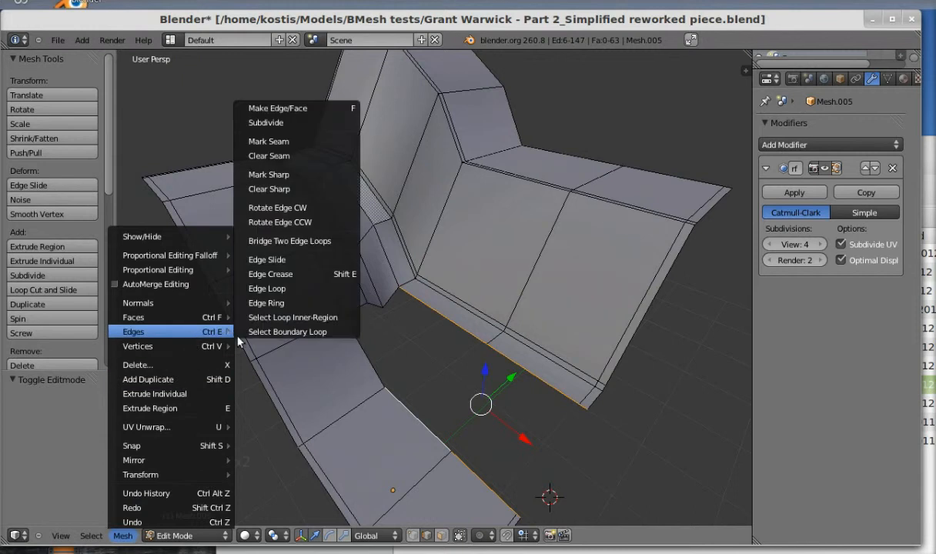
click(293, 241)
- Add a loop cut along the bridged faces near their upper border and edge-slide it closer with a factor of -0.151
middle_drag(405, 336, 424, 340)
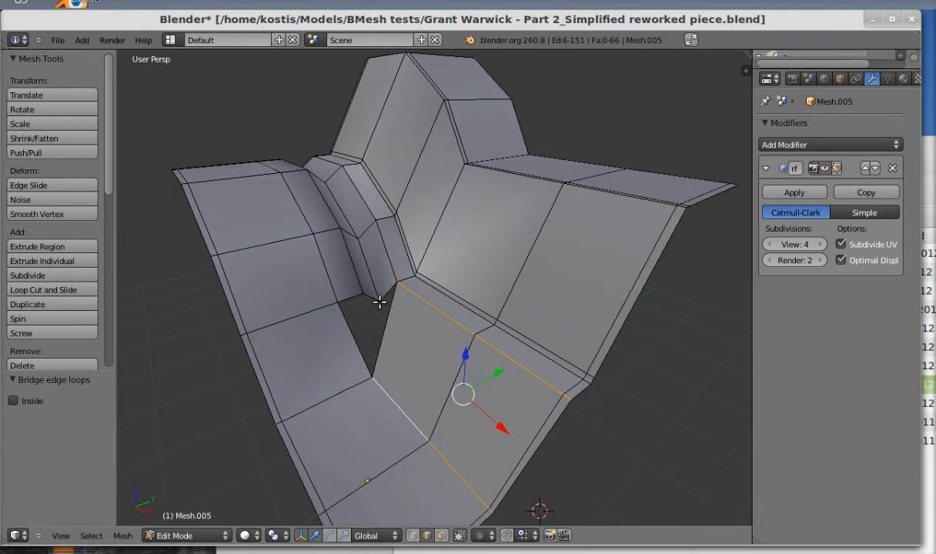
key(ctrl+r)
click(395, 313)
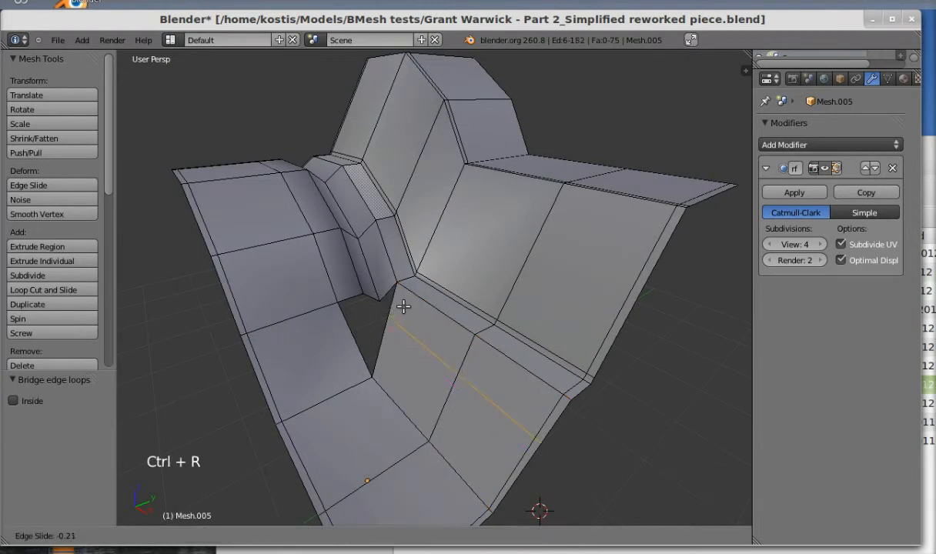
click(401, 301)
middle_drag(397, 299, 468, 337)
key(ctrl+e)
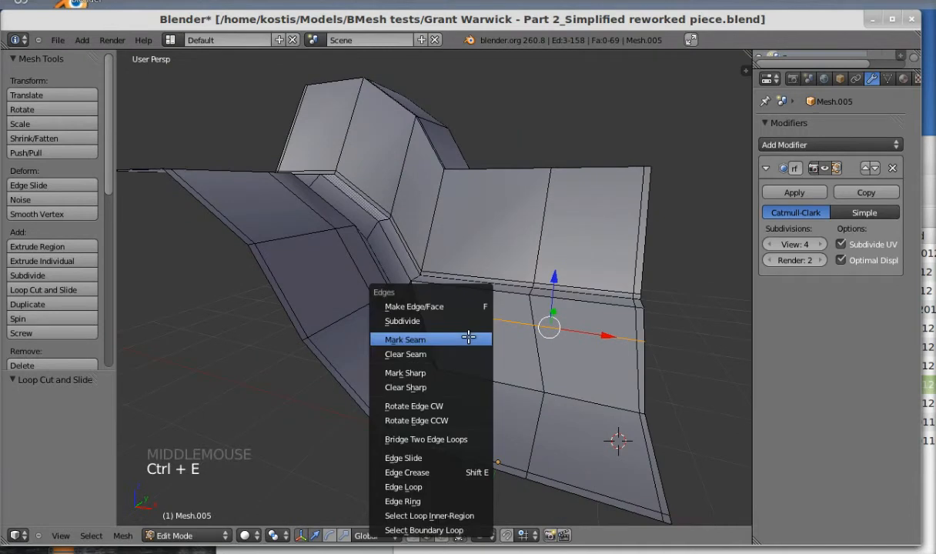
click(428, 458)
click(443, 451)
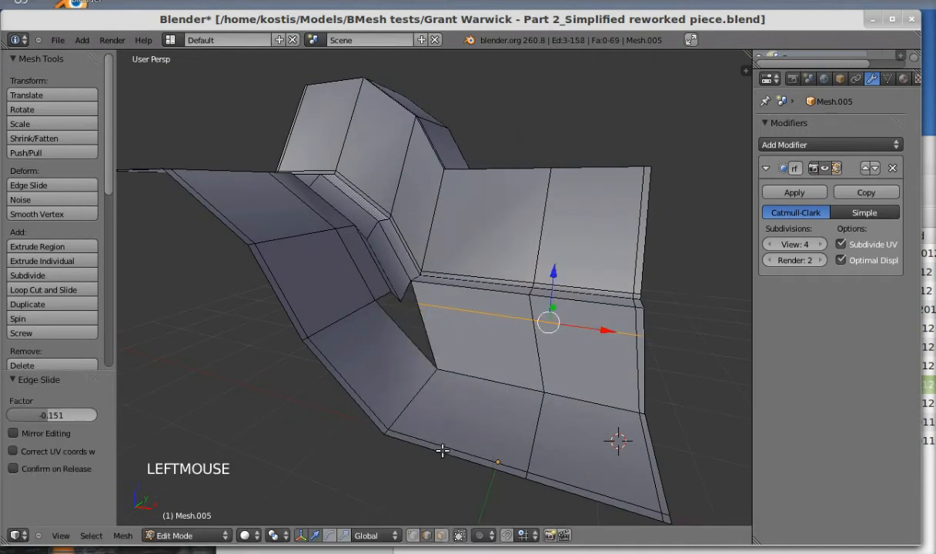
- Fill the notch at the lower end of the curved ridge with a face from its two end edges and the adjacent short bridge edge
middle_drag(471, 283, 406, 357)
key(ctrl+Tab)
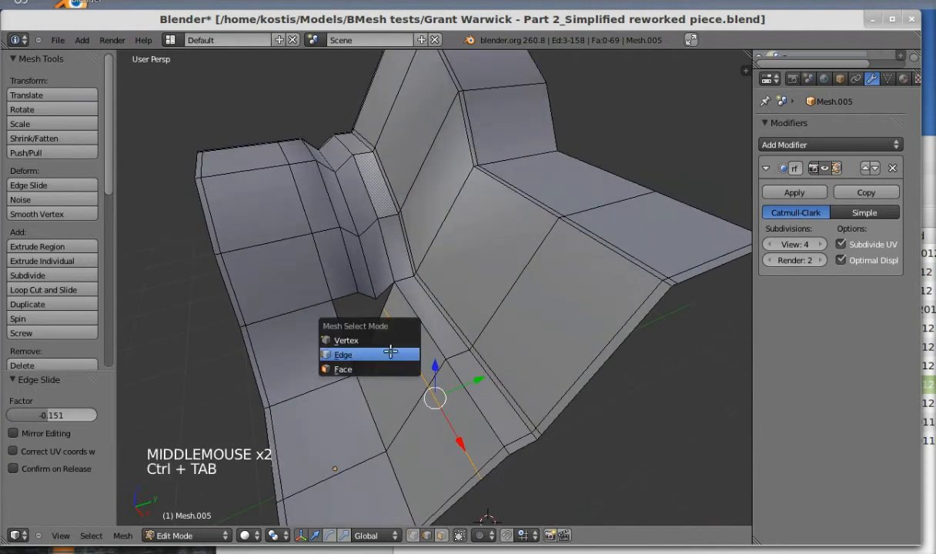
right_click(368, 293)
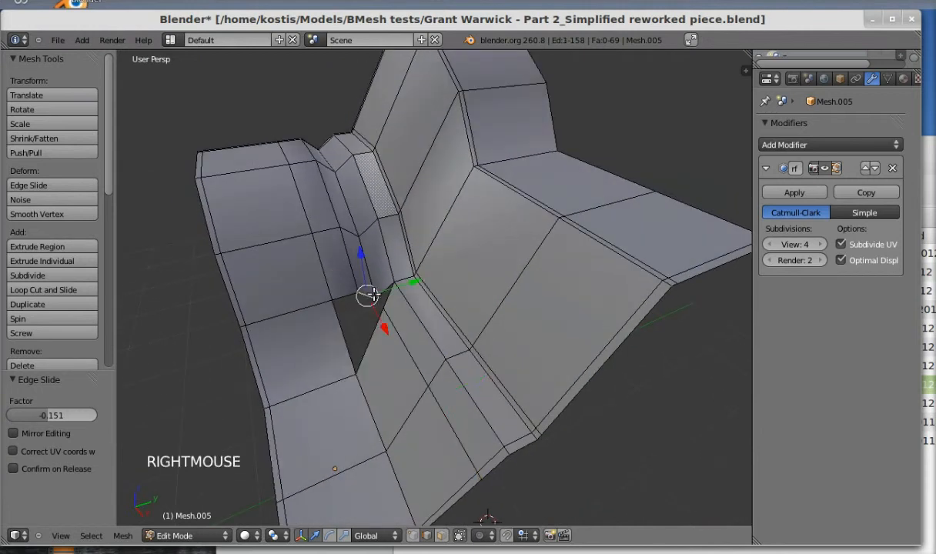
shift+right_click(378, 291)
shift+right_click(377, 291)
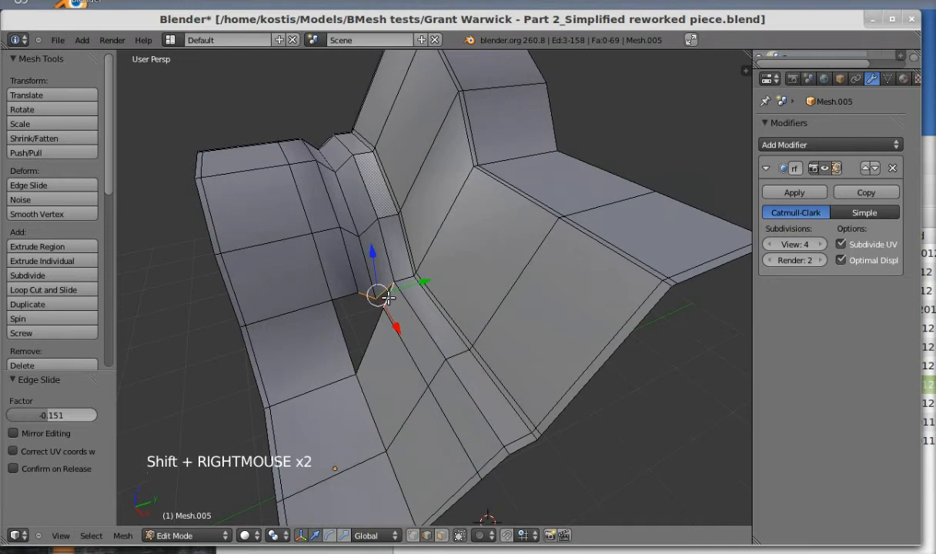
middle_drag(377, 292, 368, 329)
key(f)
- Fill the remaining four-sided hole between the strip and the bridged faces with a face made from its border edges
right_click(361, 341)
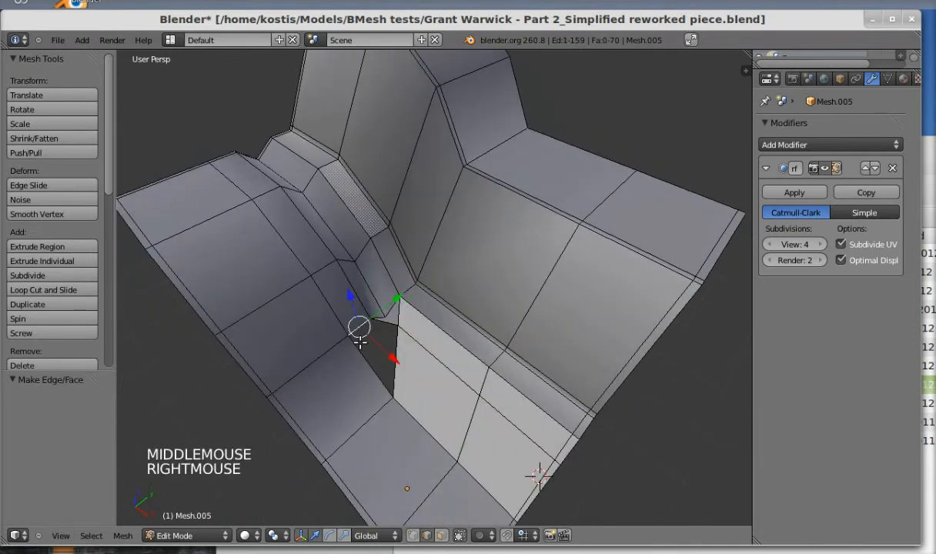
shift+right_click(348, 345)
shift+right_click(366, 316)
shift+right_click(394, 351)
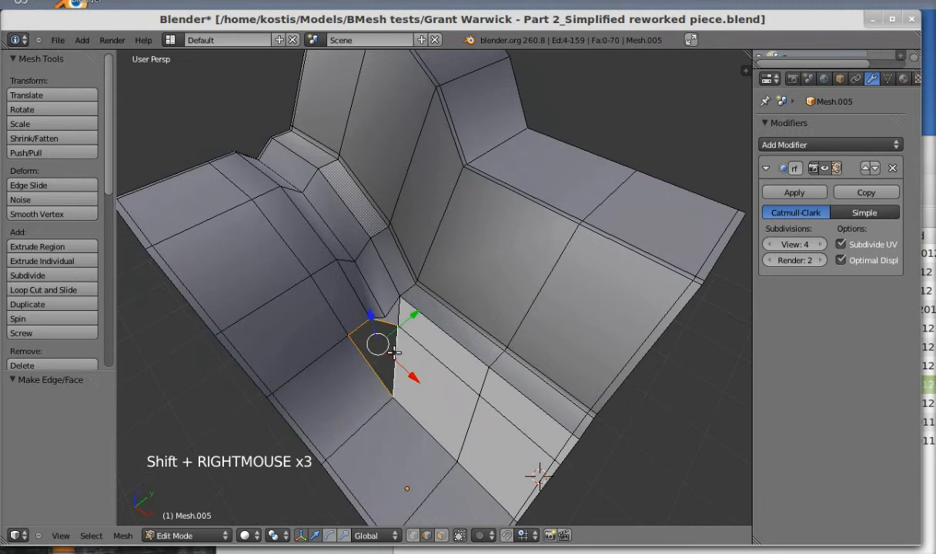
key(f)
middle_drag(393, 355, 388, 376)
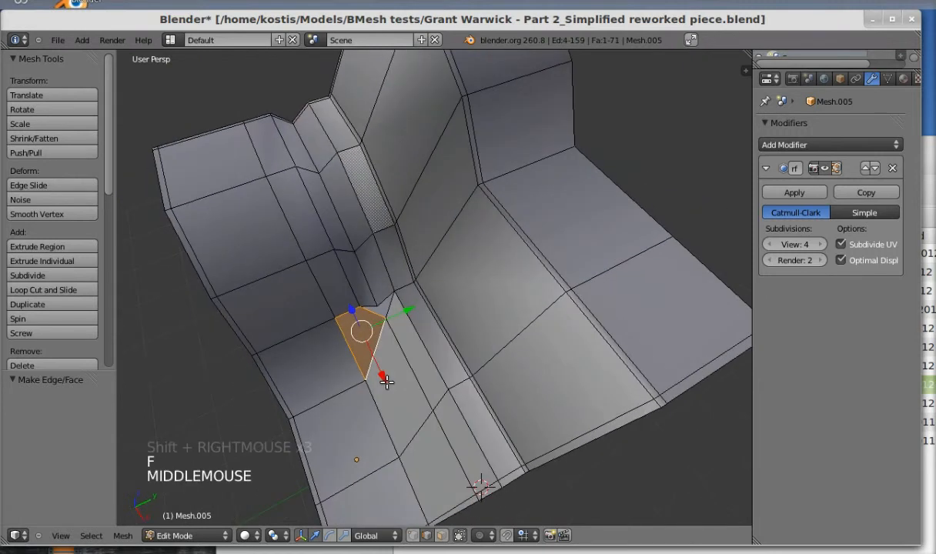
- Select the four edges around the small corner face and examine the smooth-shaded subdivided surface around it in Object Mode
right_click(371, 311)
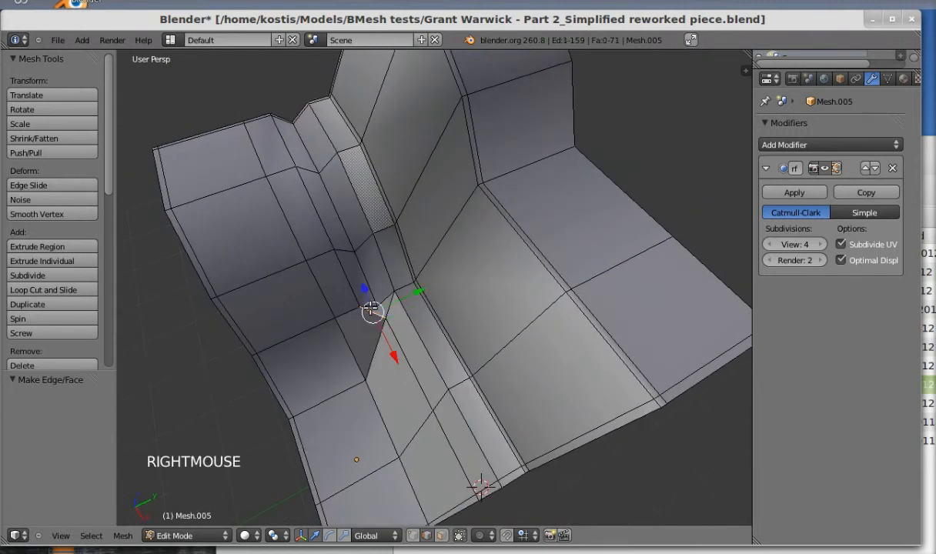
shift+right_click(372, 310)
shift+right_click(385, 297)
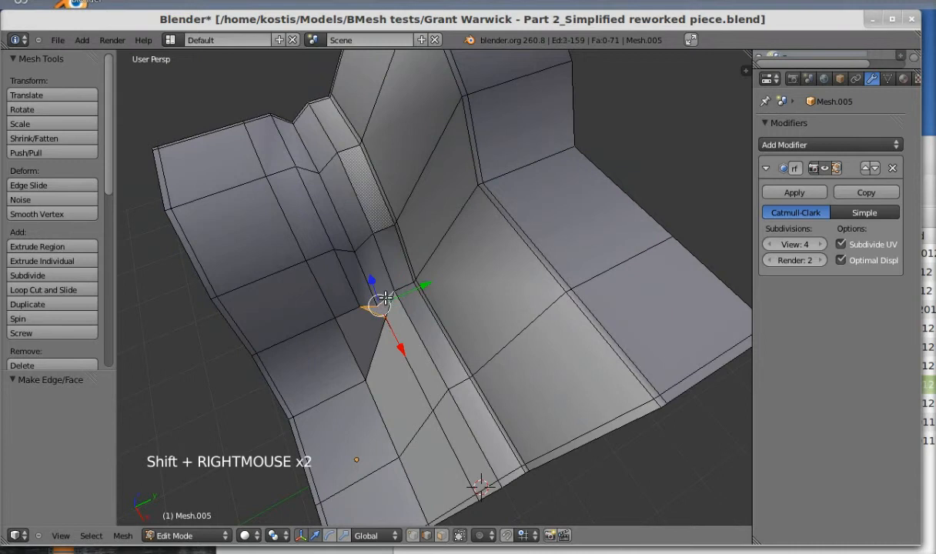
shift+right_click(391, 308)
middle_drag(391, 308, 428, 307)
key(Tab)
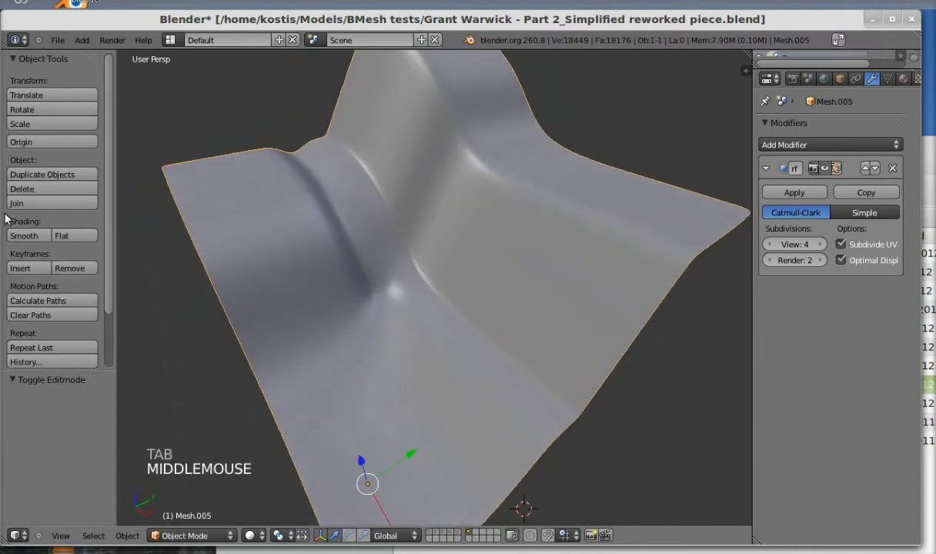
click(31, 240)
mouse_move(394, 338)
middle_down()
mouse_move(518, 322)
mouse_move(387, 367)
mouse_move(384, 341)
mouse_move(368, 348)
mouse_move(370, 329)
mouse_move(424, 393)
mouse_move(383, 324)
mouse_move(388, 304)
mouse_move(410, 310)
mouse_move(387, 316)
middle_up()
key(Tab)
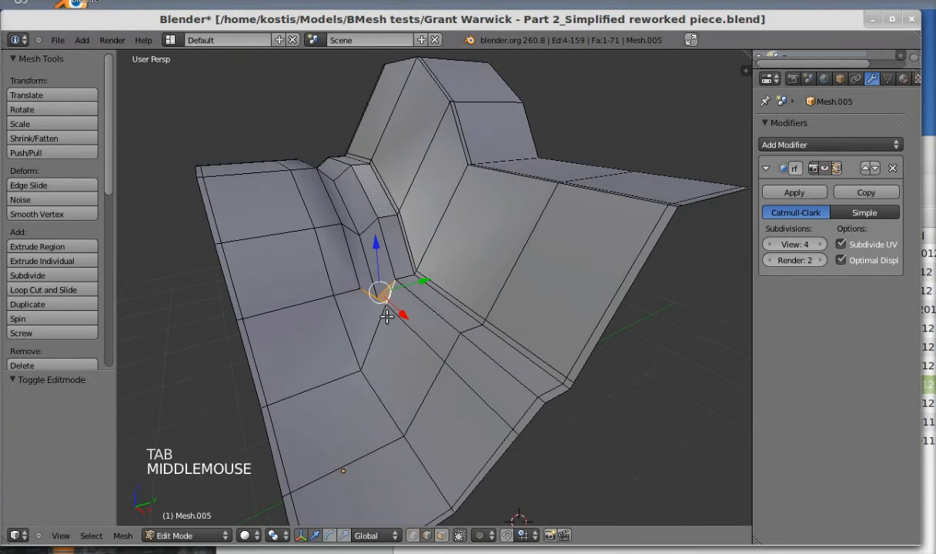
shift+middle_drag(364, 349, 386, 295)
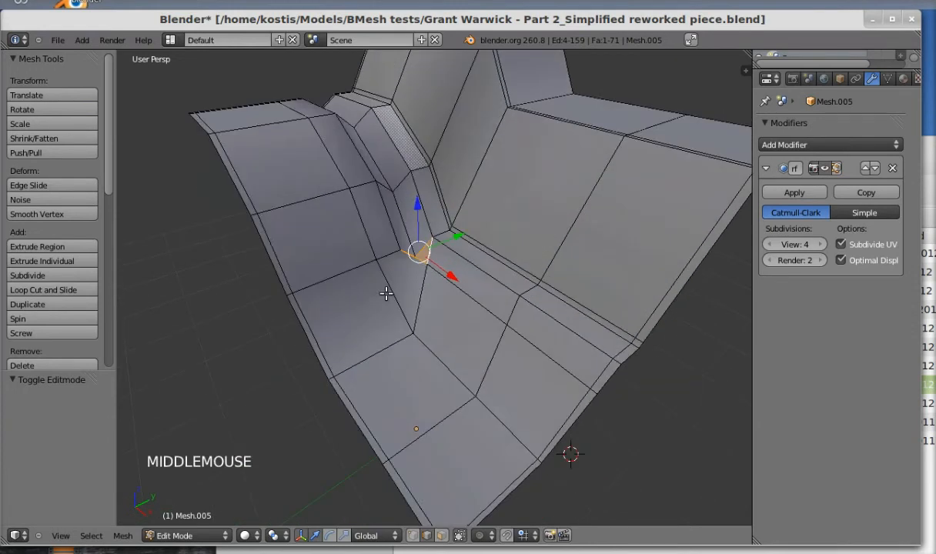
key(Tab)
key(Tab)
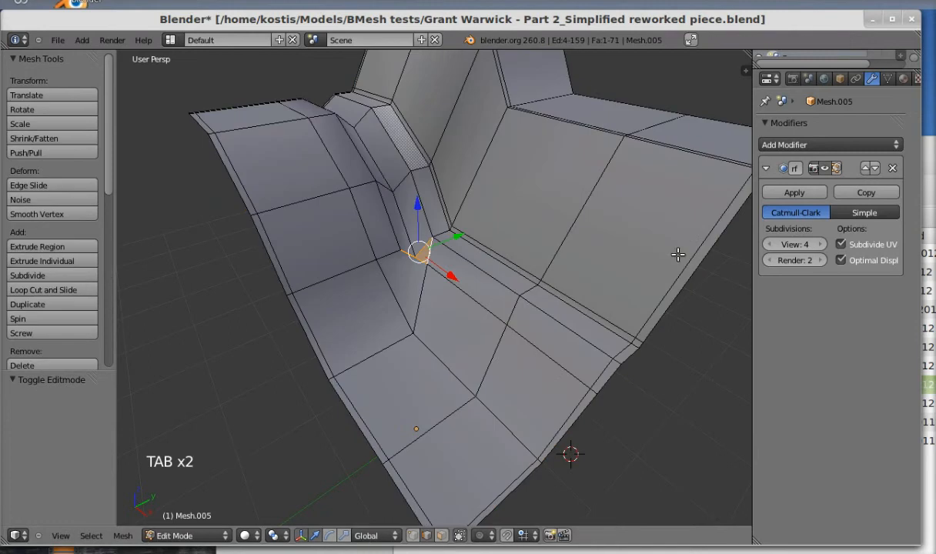
- Turn off the subdivision modifier's viewport display and set the object to flat shading in Object Mode
click(830, 169)
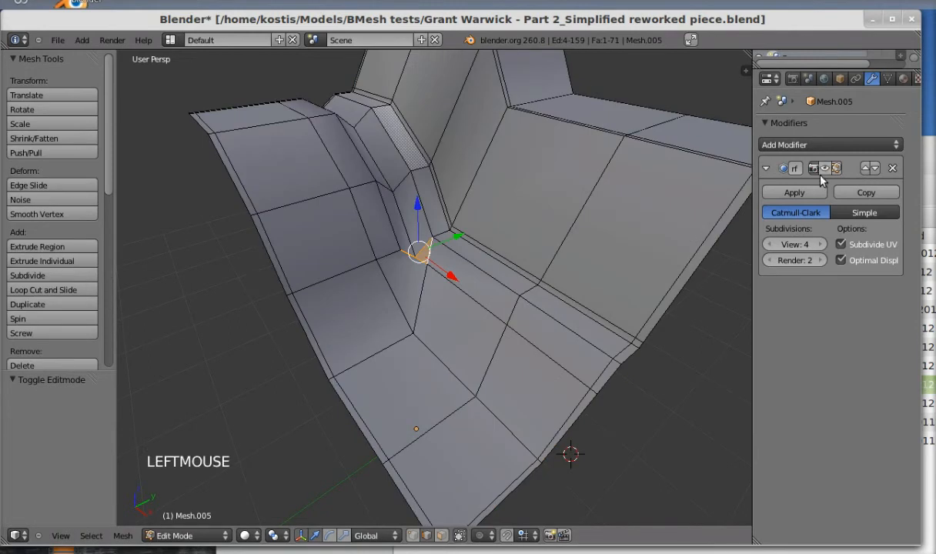
middle_drag(503, 243, 497, 234)
scroll(500, 243, down, 2)
key(Tab)
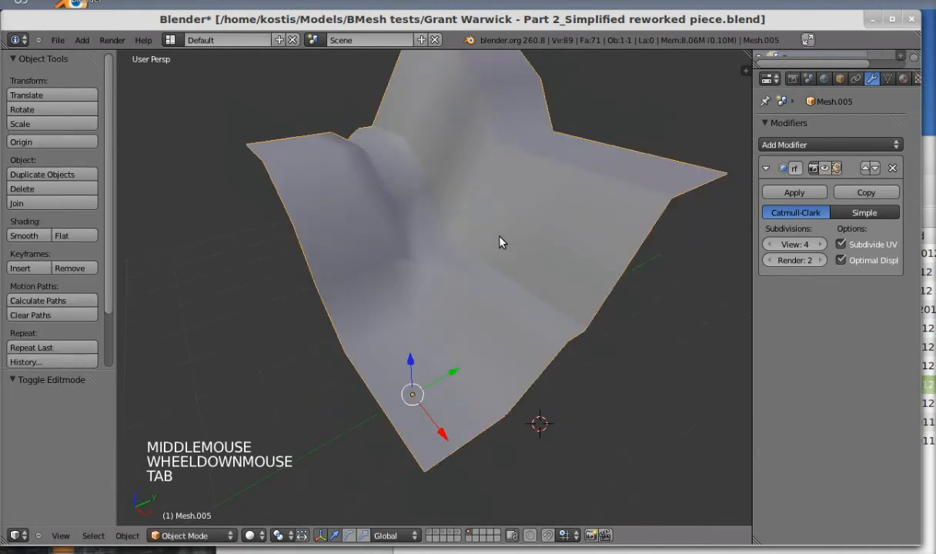
click(79, 234)
- Display layer 5 to compare its smooth piece with the rebuilt mesh, switch to layer 6, and return to Edit Mode
middle_drag(261, 232, 277, 281)
shift+middle_drag(457, 309, 432, 320)
key(5)
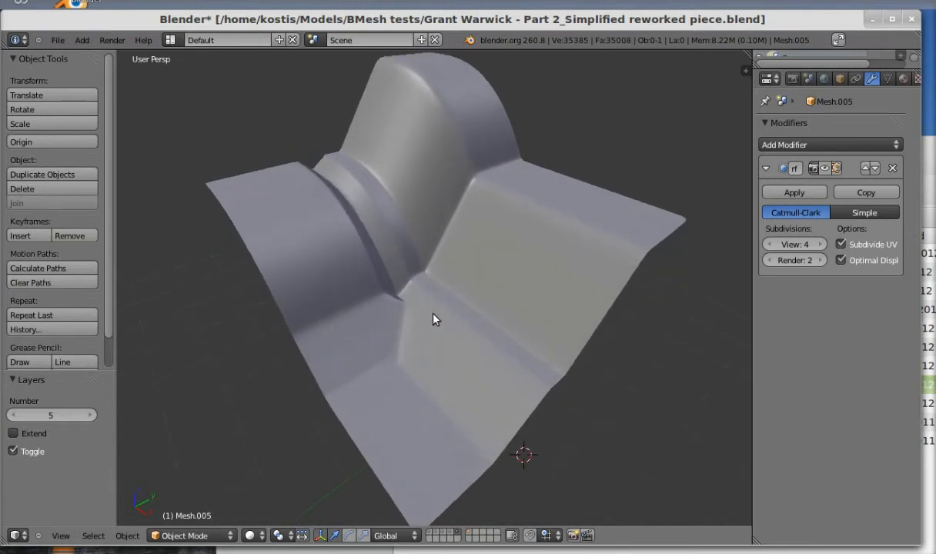
key(5)
key(6)
key(Tab)
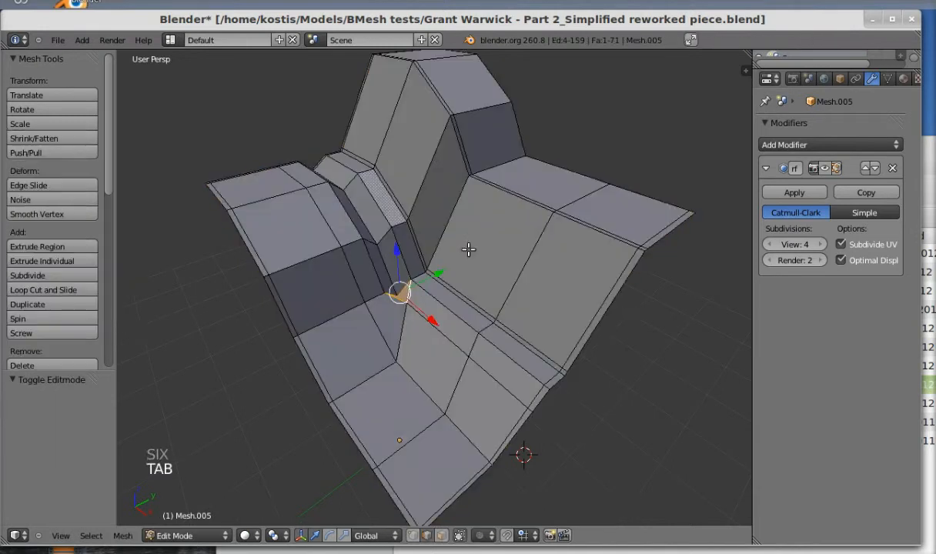
- Select the narrow edge ring along the crease between the large panel and the upper flange, and switch to vertex select mode
middle_drag(468, 246, 478, 203)
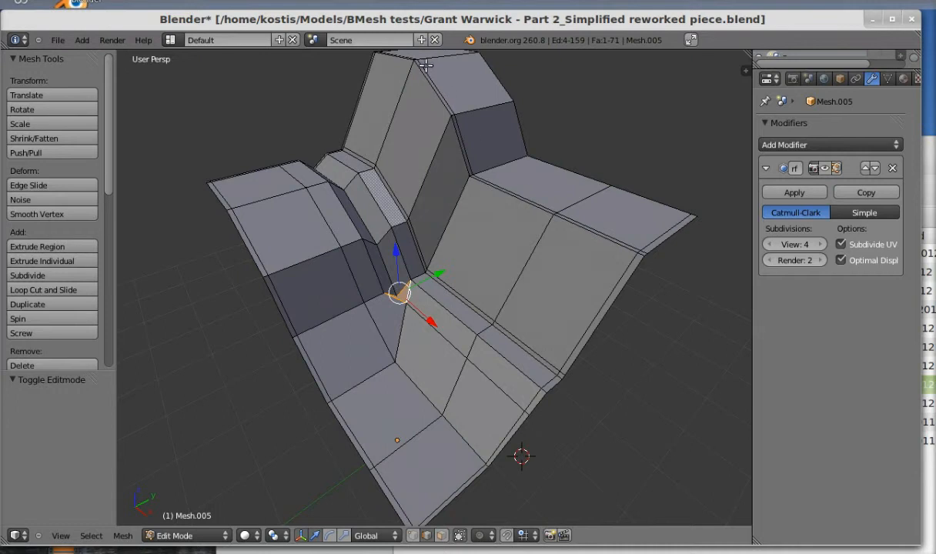
ctrl+alt+right_click(555, 213)
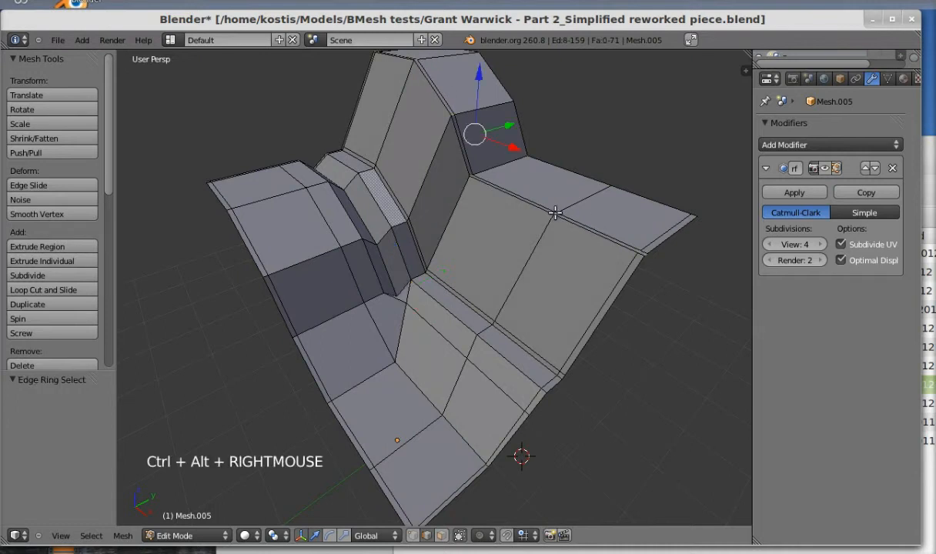
key(ctrl+Tab)
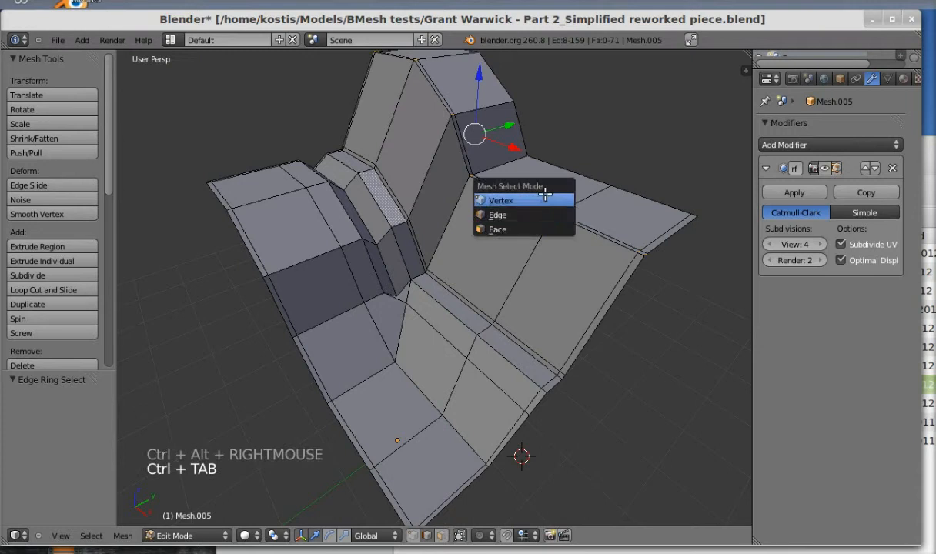
click(546, 199)
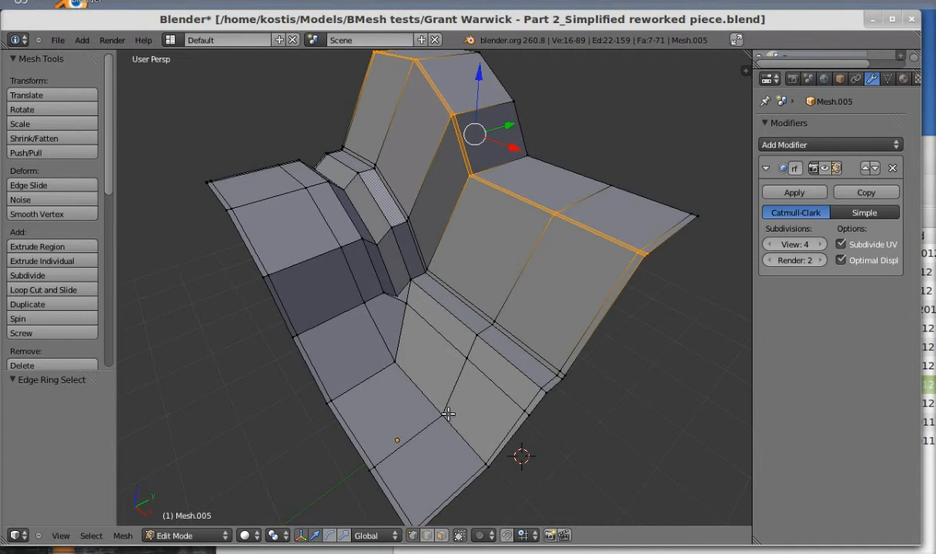
- Add a new Grease Pencil data block in the 3D view's properties and set its drawing placement to Surface
key(n)
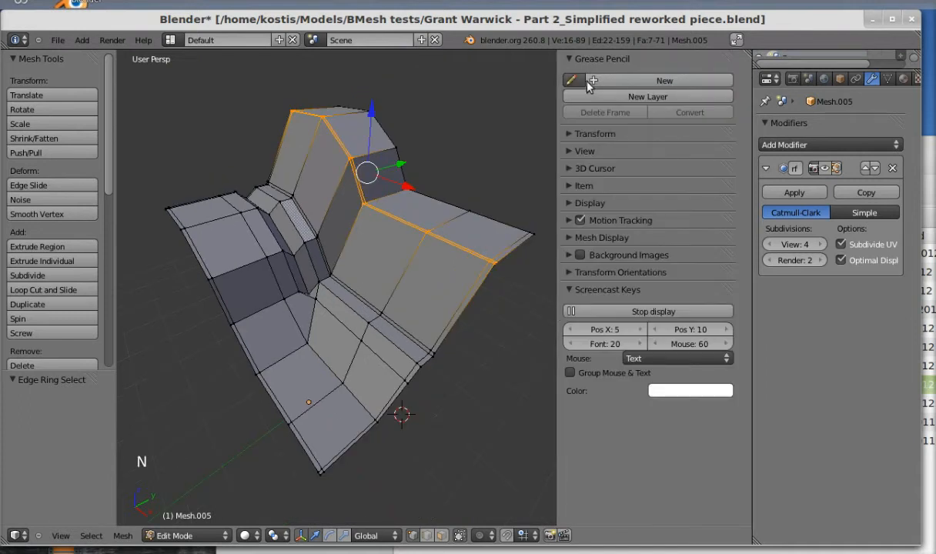
click(589, 81)
click(599, 159)
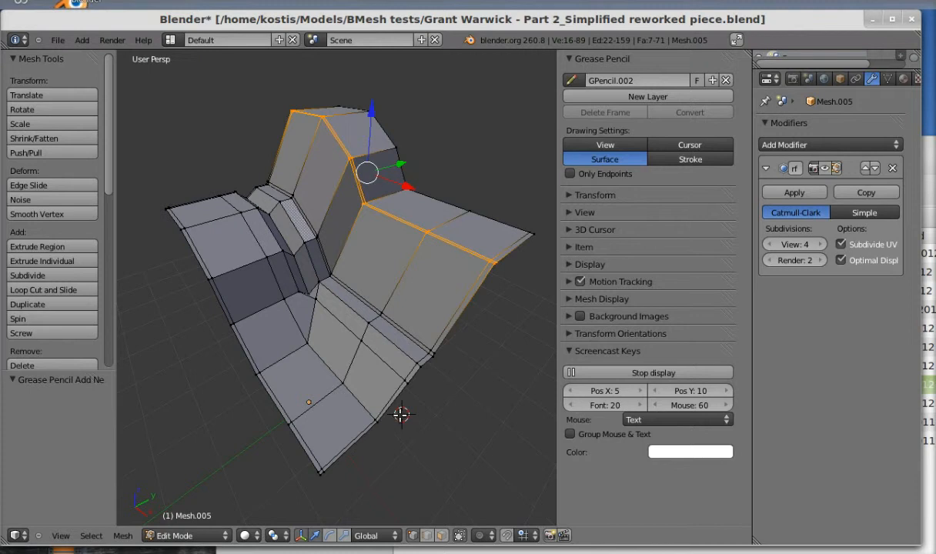
- Select the edge loop along the upper flange crease and draw a Grease Pencil line over the lower panel's crease edges
key(a)
alt+shift+right_click(327, 126)
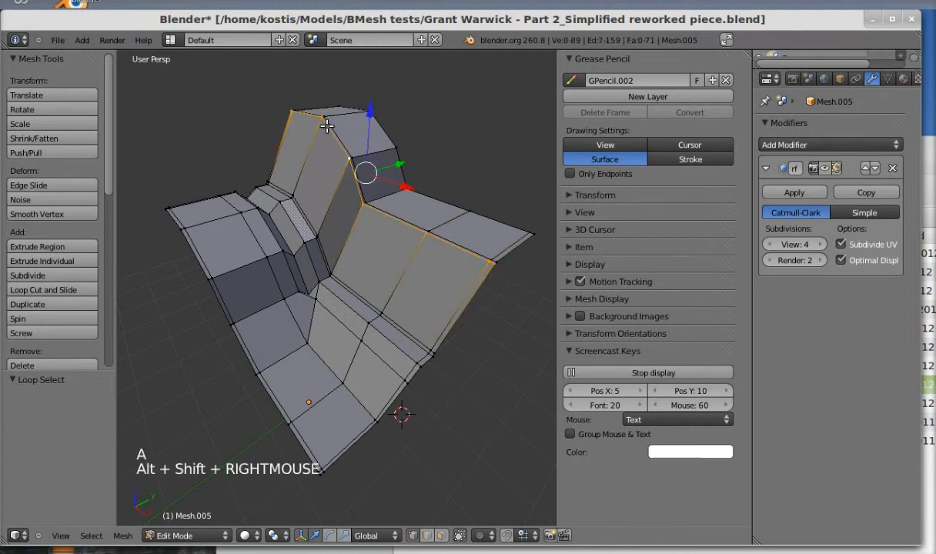
key(d)
click(379, 424)
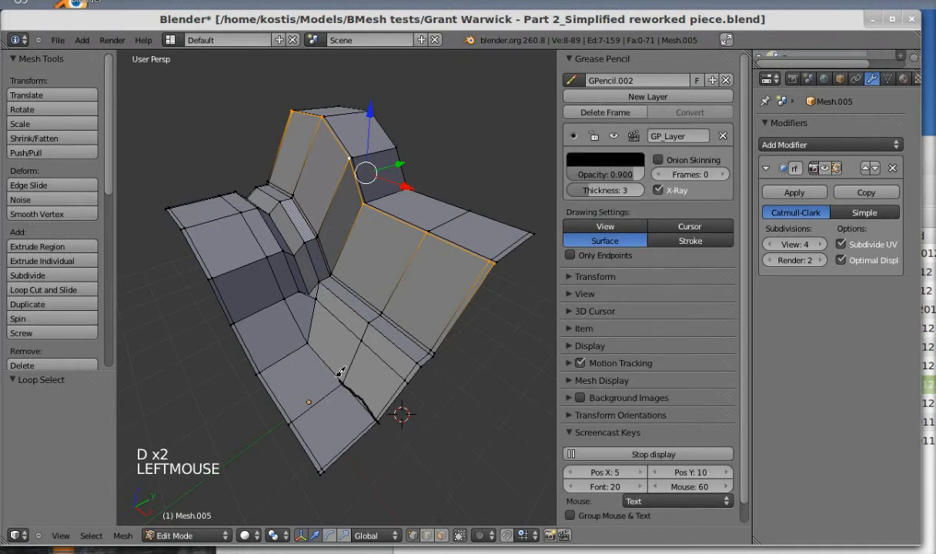
drag(341, 372, 314, 341)
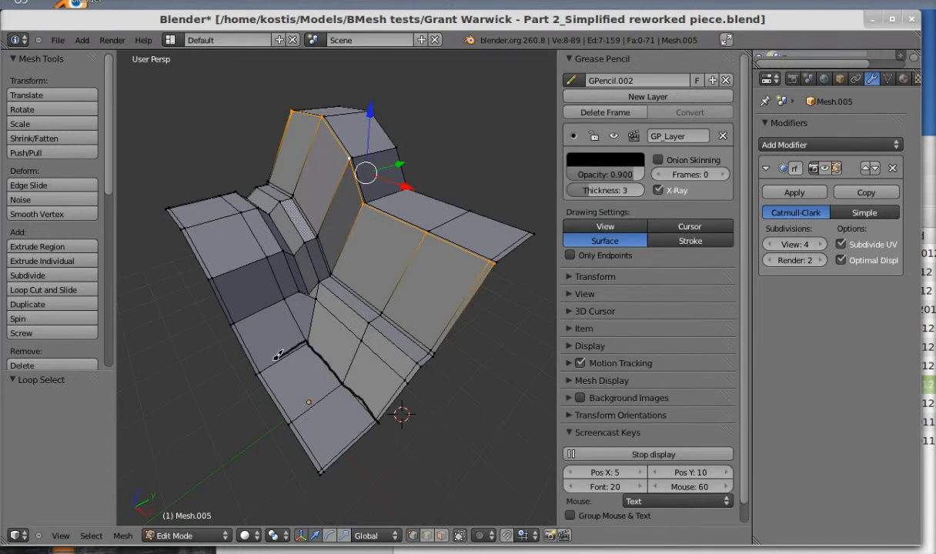
drag(257, 370, 256, 374)
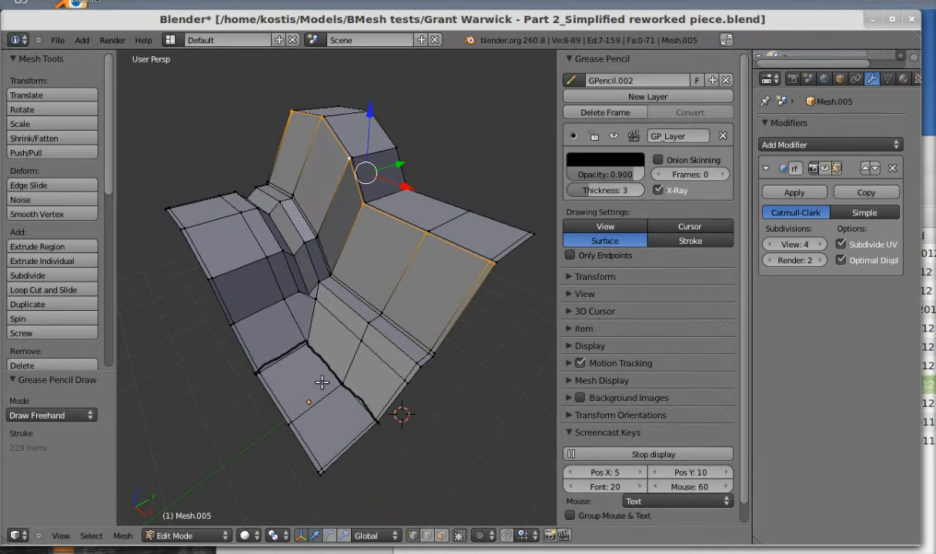
- Delete the Grease Pencil layer and hide the 3D view's properties region
middle_drag(324, 383, 529, 230)
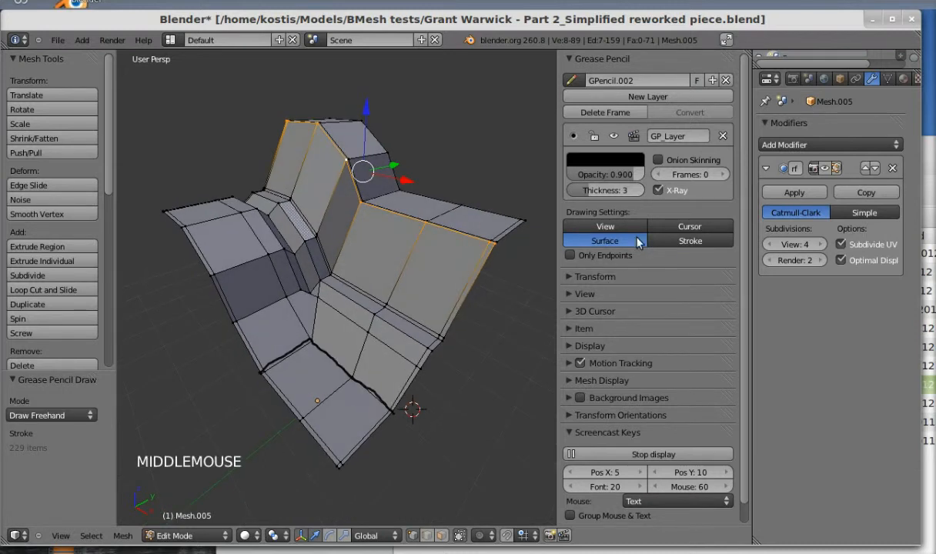
click(722, 136)
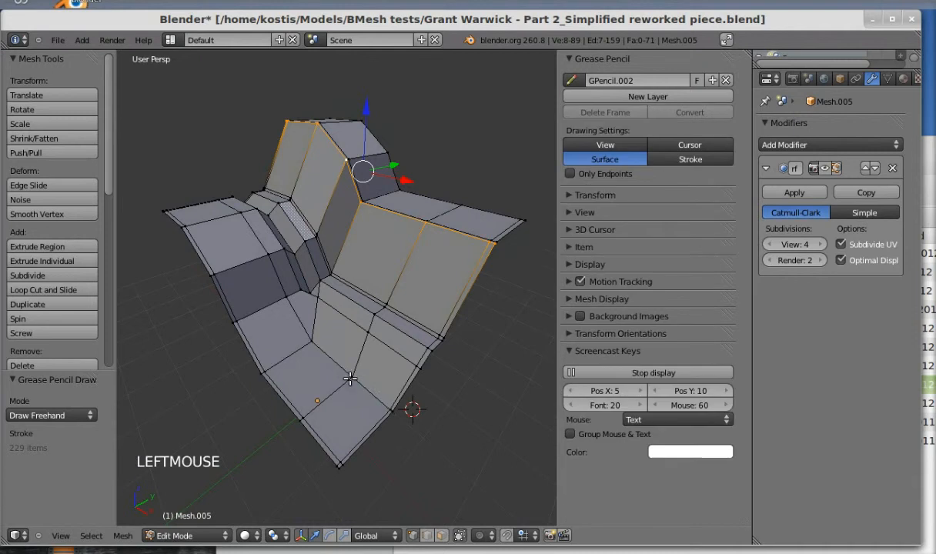
middle_drag(350, 379, 346, 377)
scroll(343, 380, up, 1)
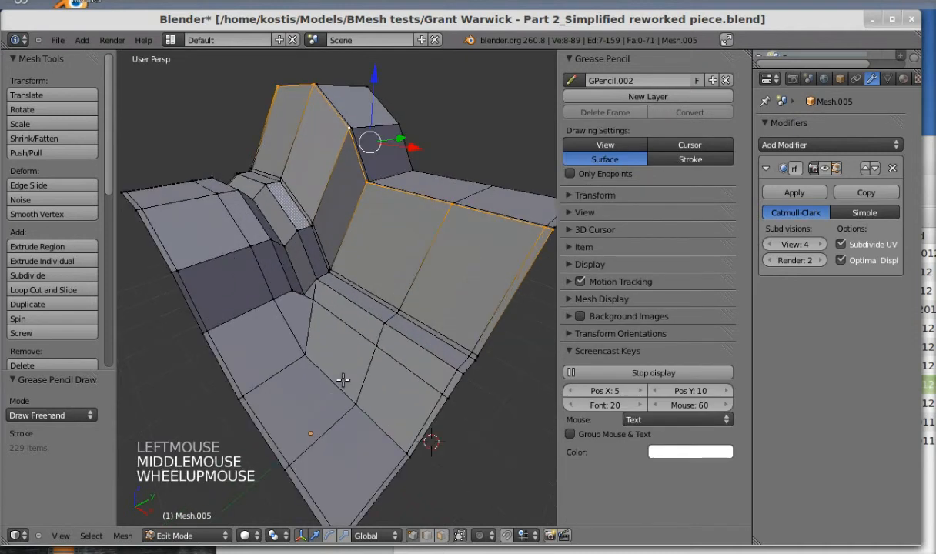
key(n)
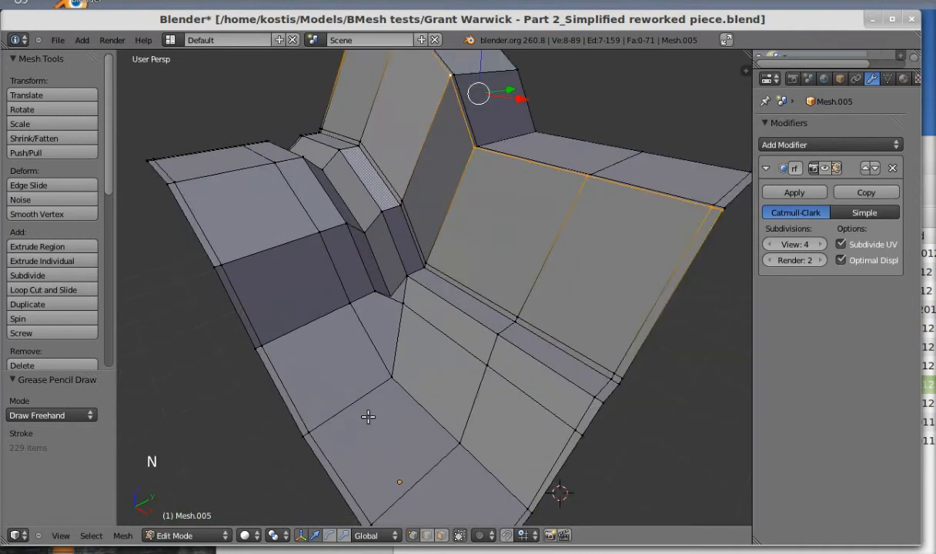
- Knife-cut a support edge just above the lower panel's crease, running from one outer border through the inner corner to the opposite border
middle_drag(368, 416, 361, 408)
scroll(396, 416, down, 2)
scroll(426, 434, up, 1)
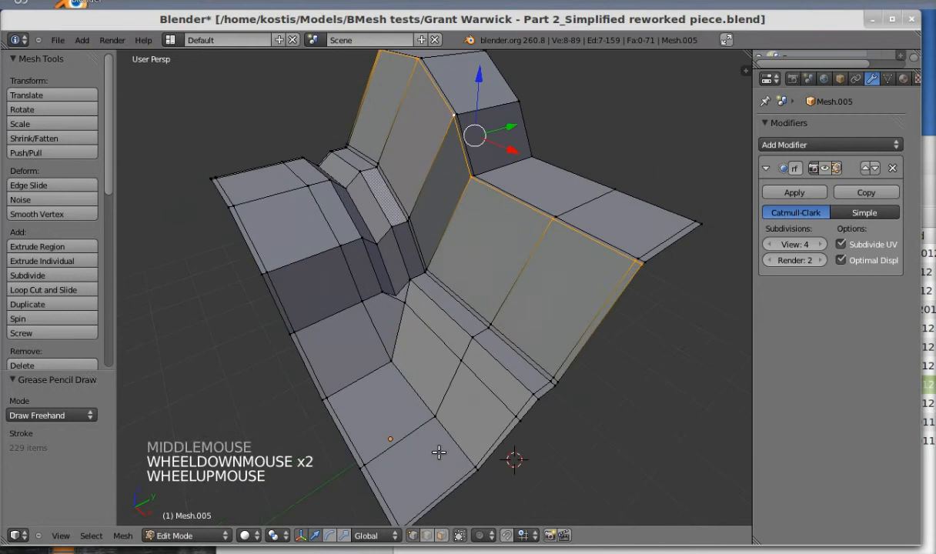
middle_drag(449, 450, 500, 418)
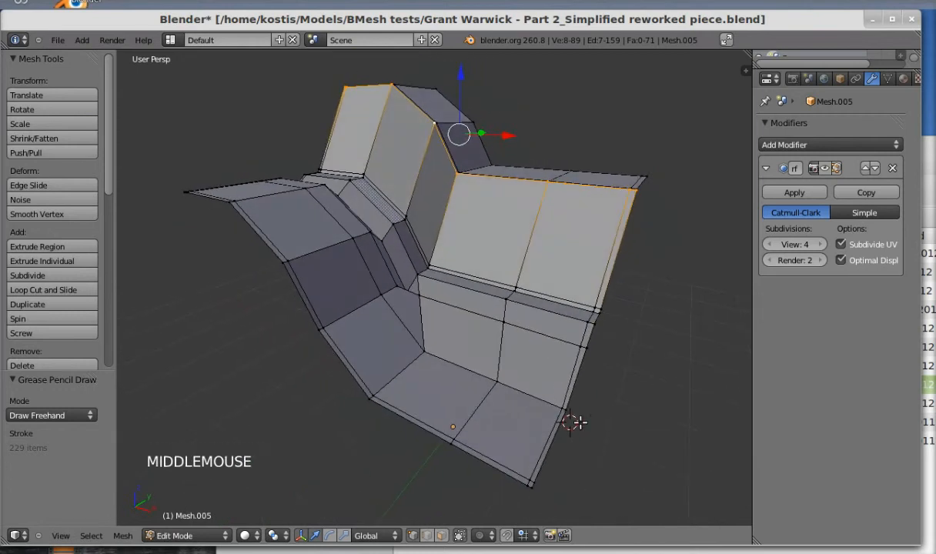
key(k)
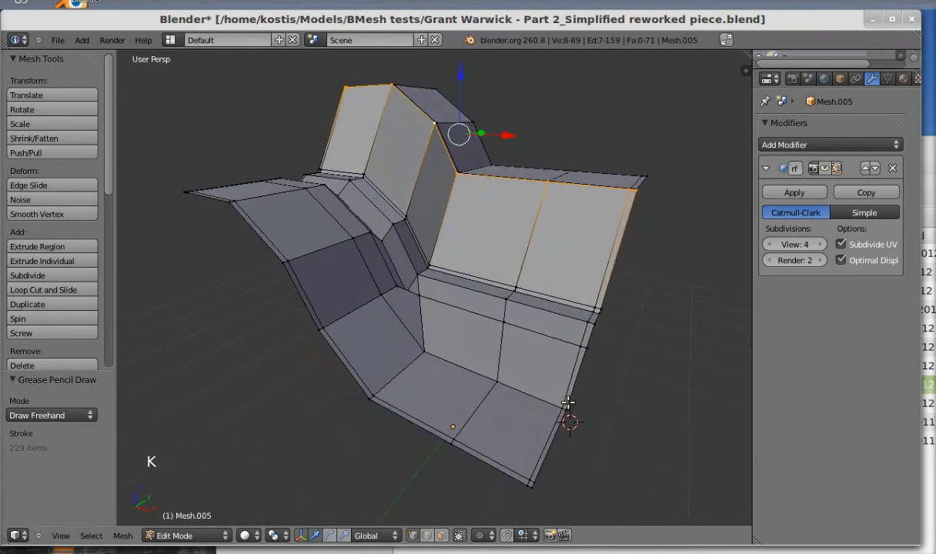
click(566, 403)
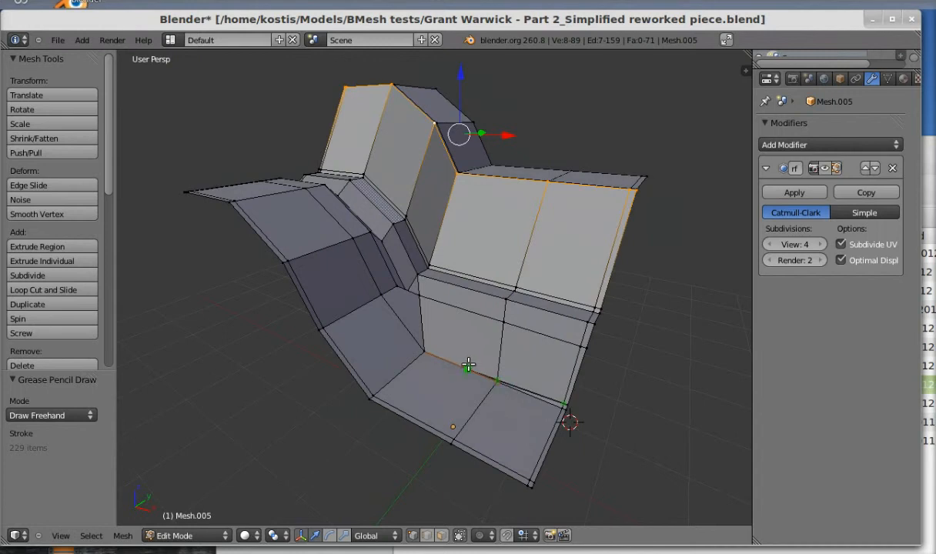
click(424, 348)
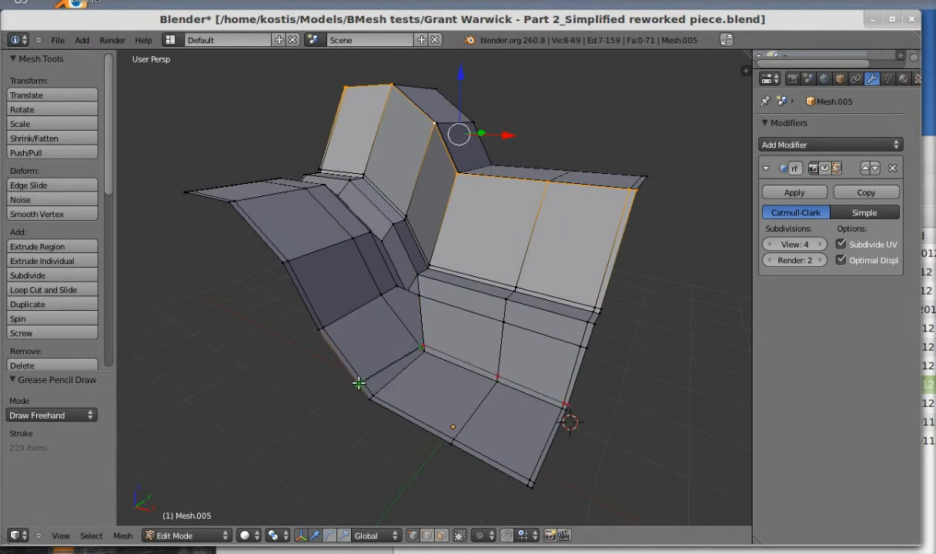
scroll(362, 389, up, 3)
scroll(359, 410, down, 1)
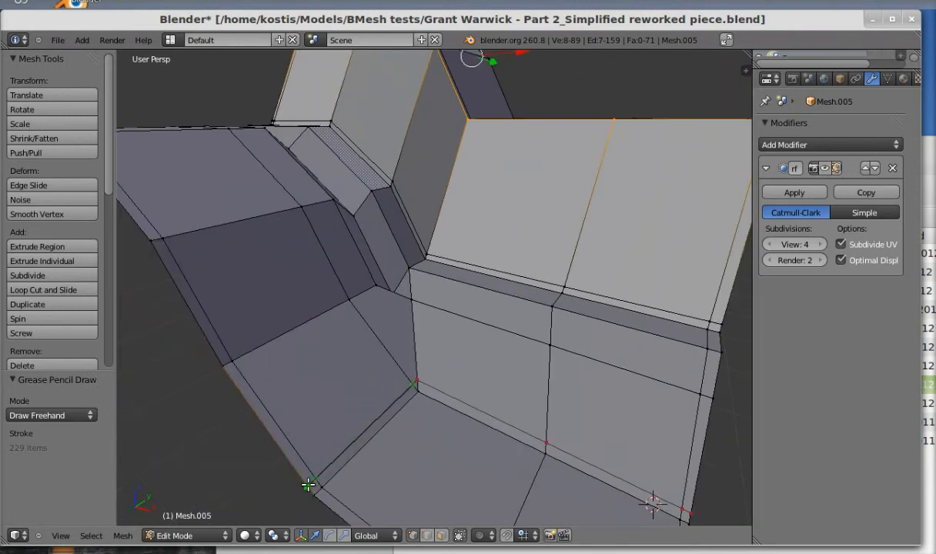
key(Return)
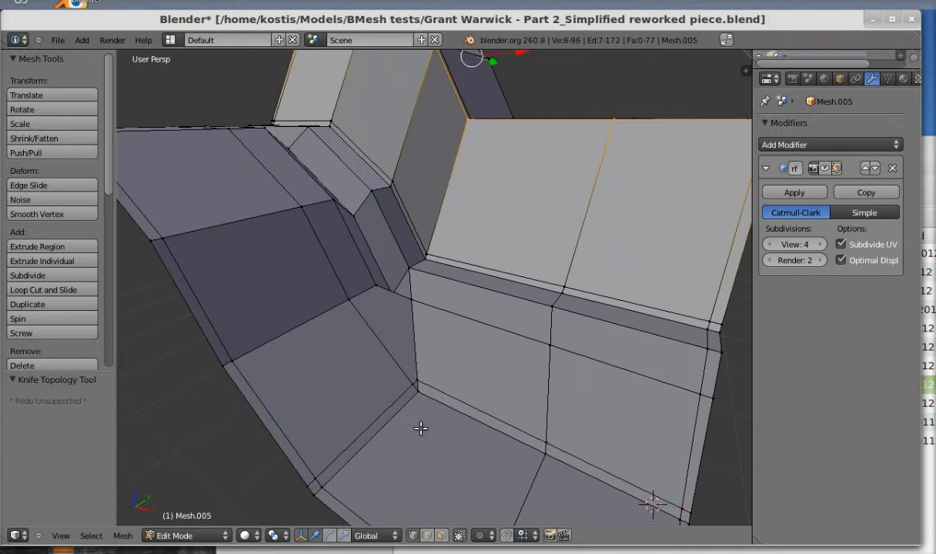
- Merge the two nearly coincident vertices at the new cut's inner corner using At Last
middle_drag(422, 430, 424, 398)
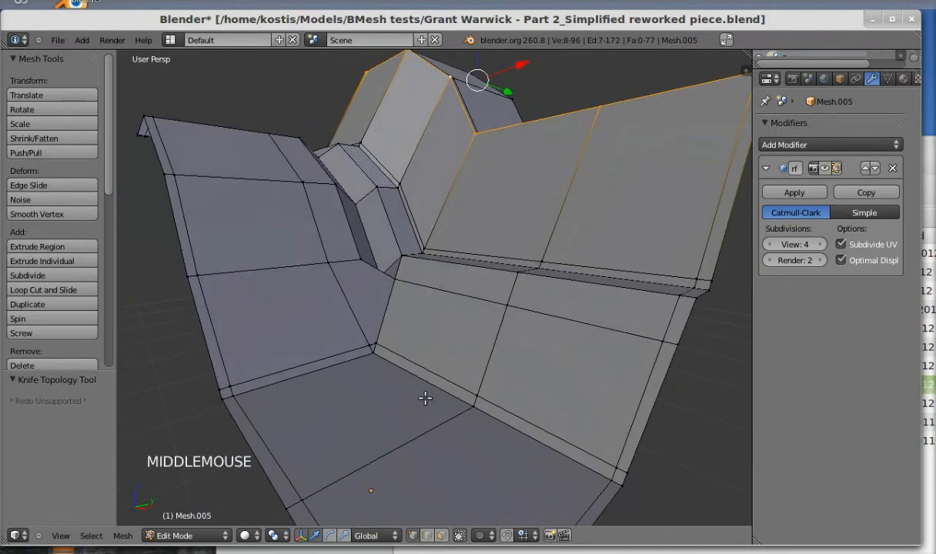
right_click(367, 343)
shift+right_click(371, 342)
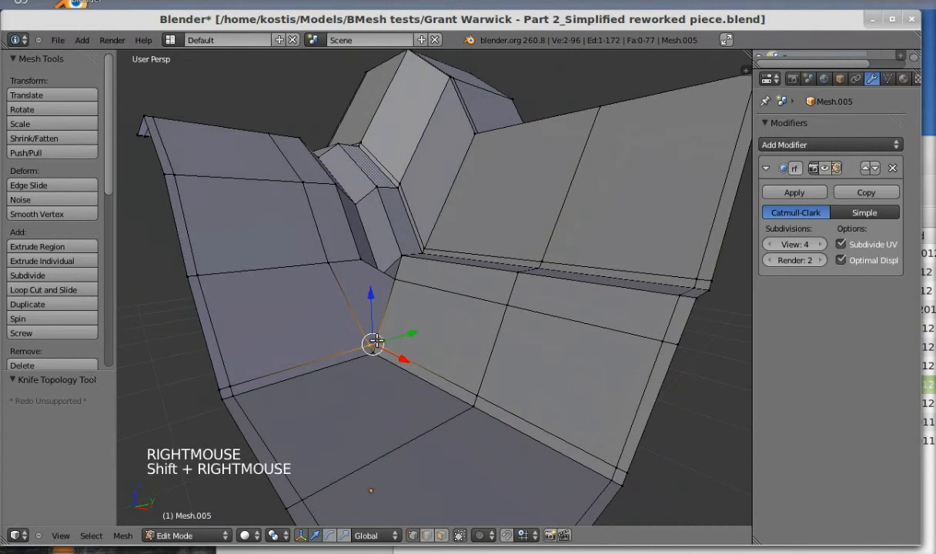
middle_drag(370, 343, 386, 343)
key(alt+m)
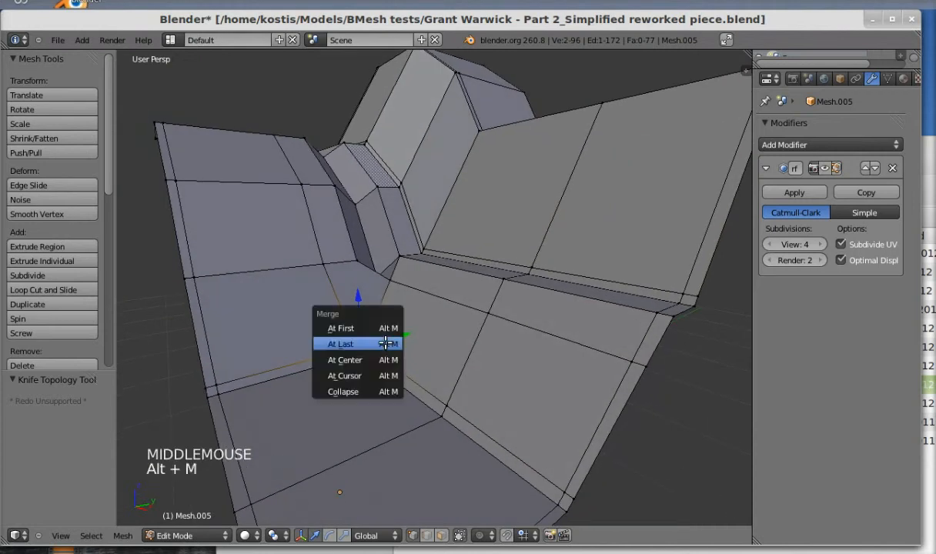
click(383, 344)
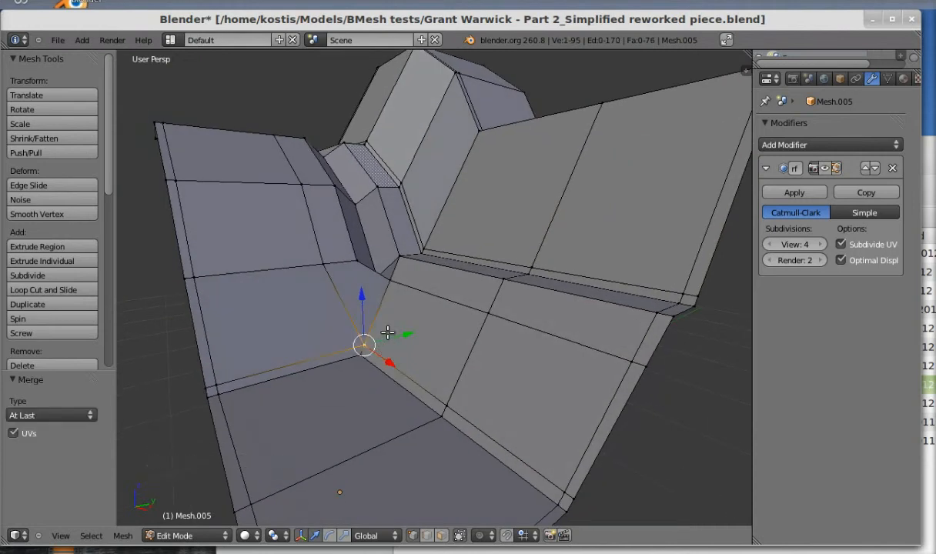
- Select the narrow edge ring between the lower crease and the new support cut
middle_drag(382, 339, 383, 338)
scroll(389, 335, down, 2)
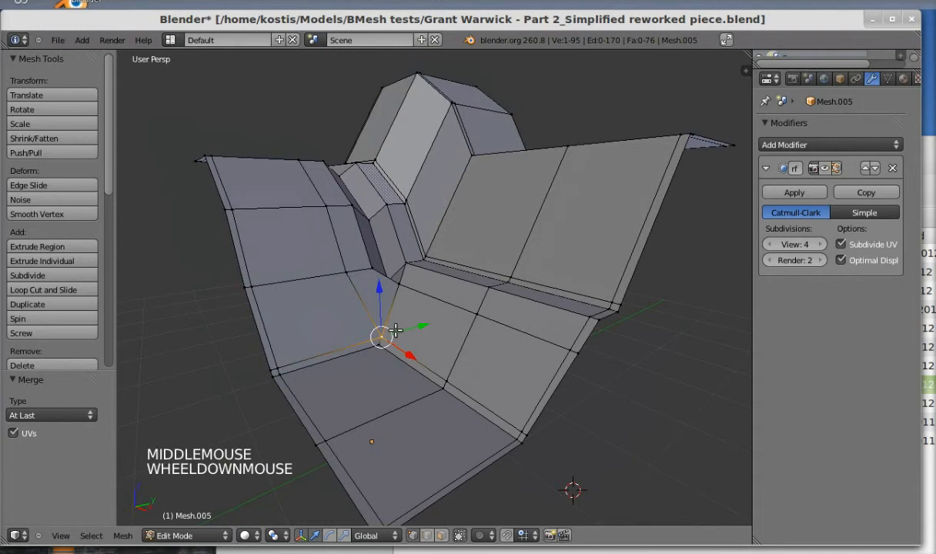
ctrl+alt+right_click(271, 372)
key(a)
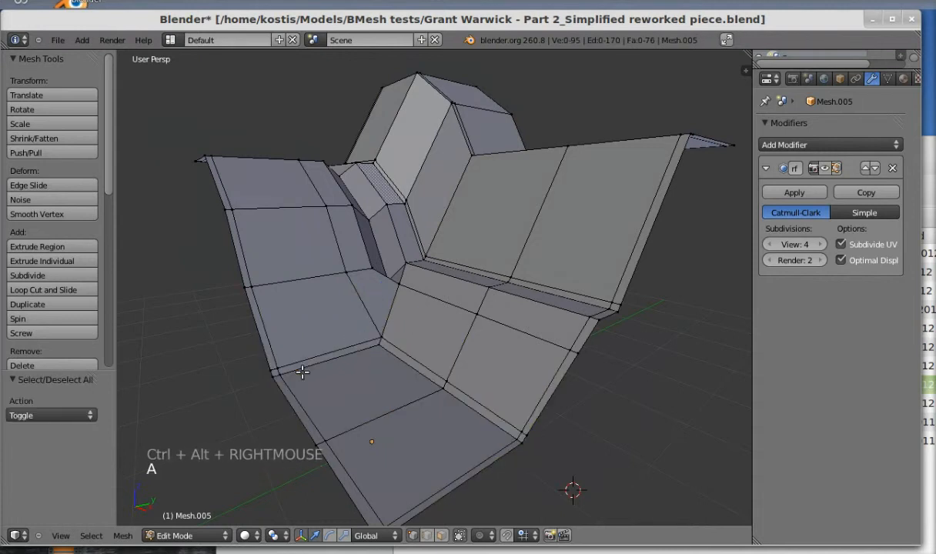
alt+shift+right_click(301, 365)
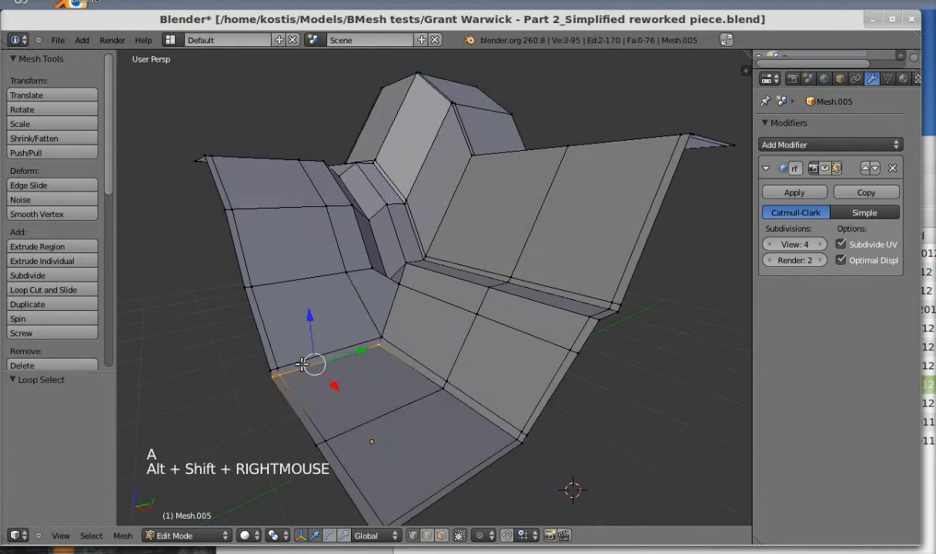
alt+shift+right_click(433, 385)
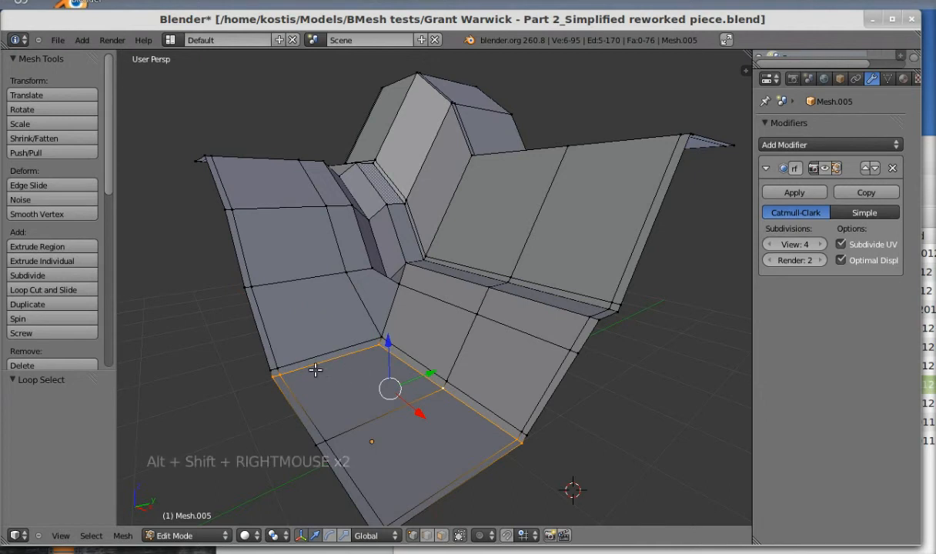
ctrl+alt+right_click(269, 373)
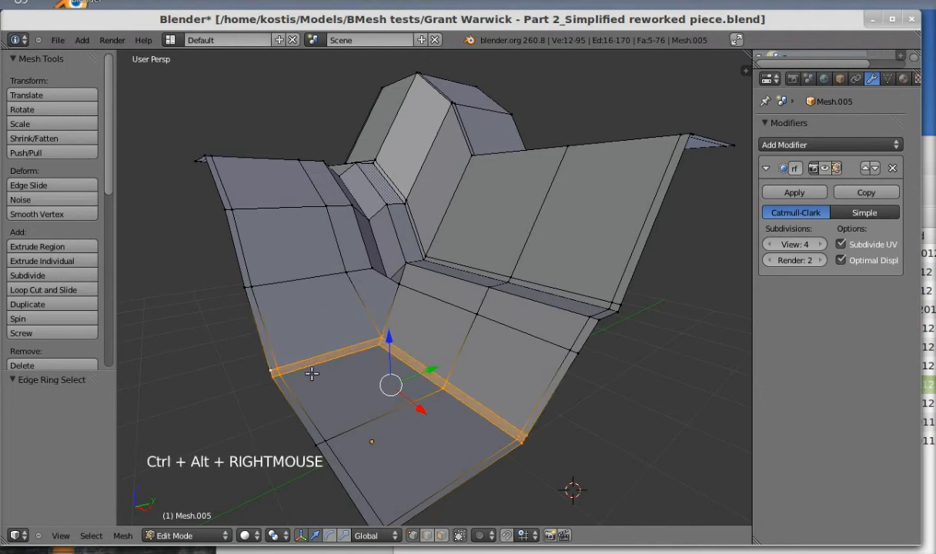
- Show the subdivision modifier in the viewport from Object Mode, set smooth shading, and inspect the lower crease
key(Tab)
middle_drag(319, 372, 599, 209)
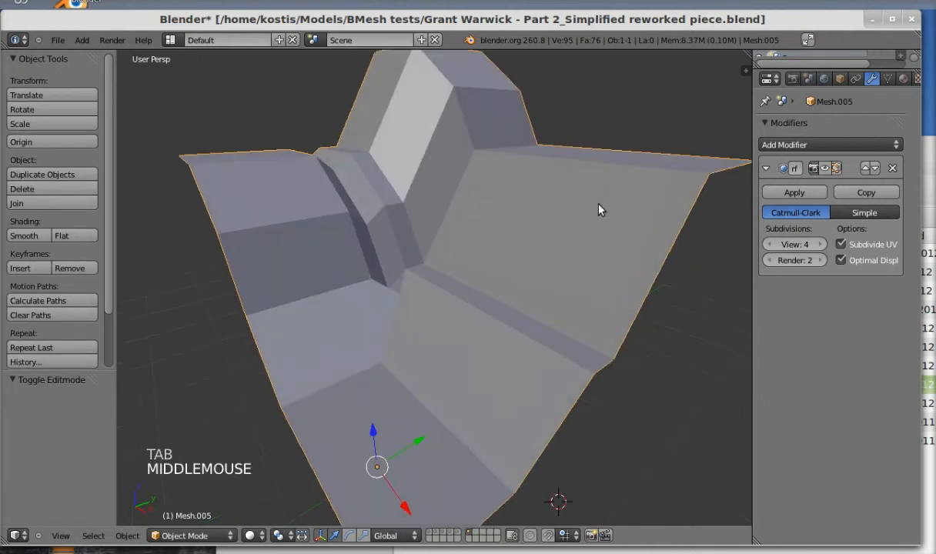
click(826, 169)
middle_drag(357, 324, 390, 370)
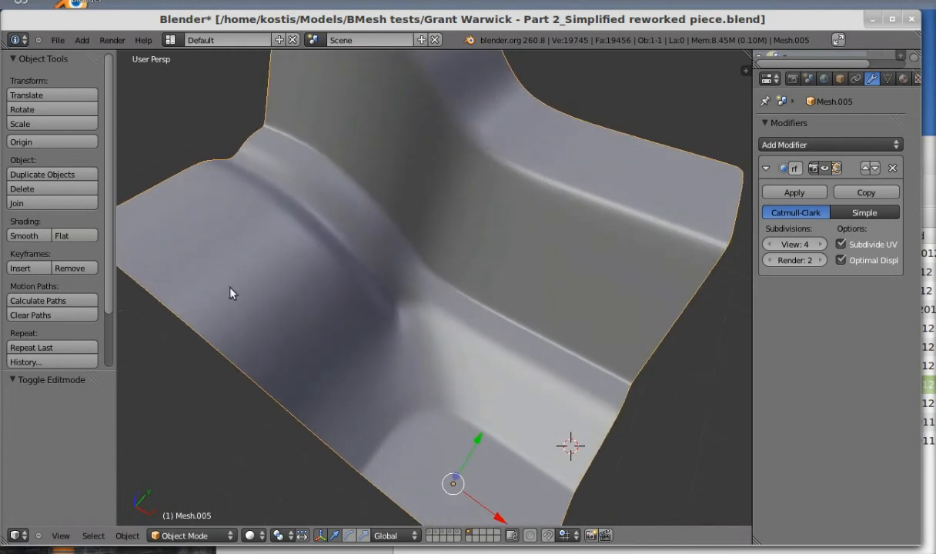
click(29, 236)
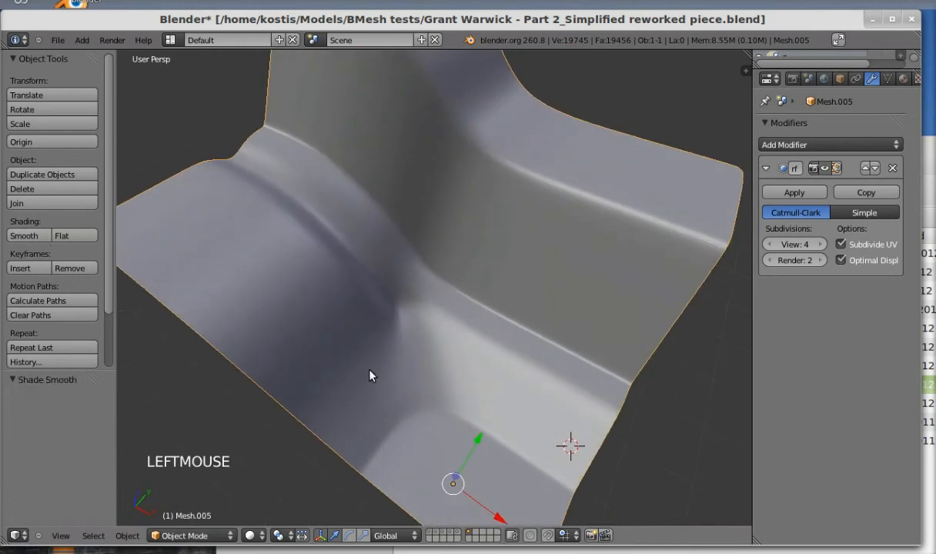
middle_drag(370, 373, 335, 341)
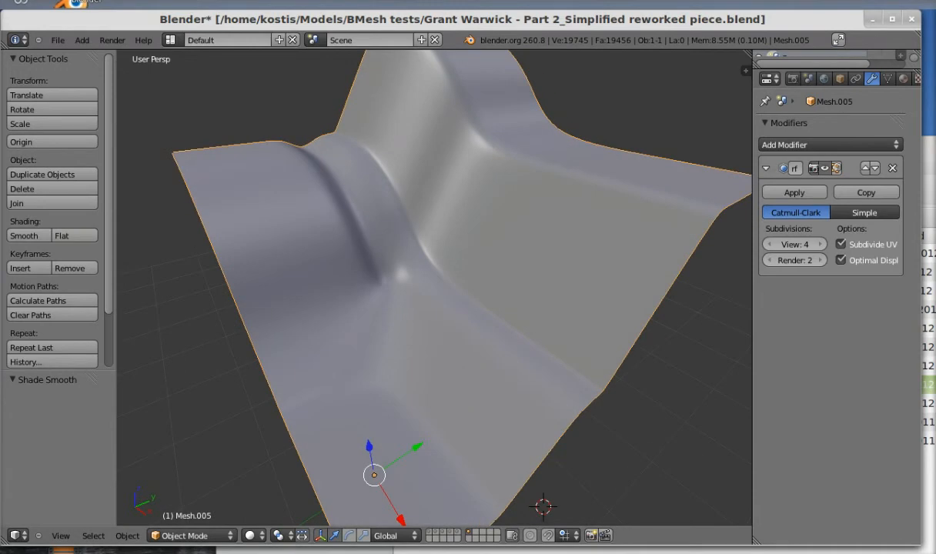
middle_drag(474, 308, 459, 352)
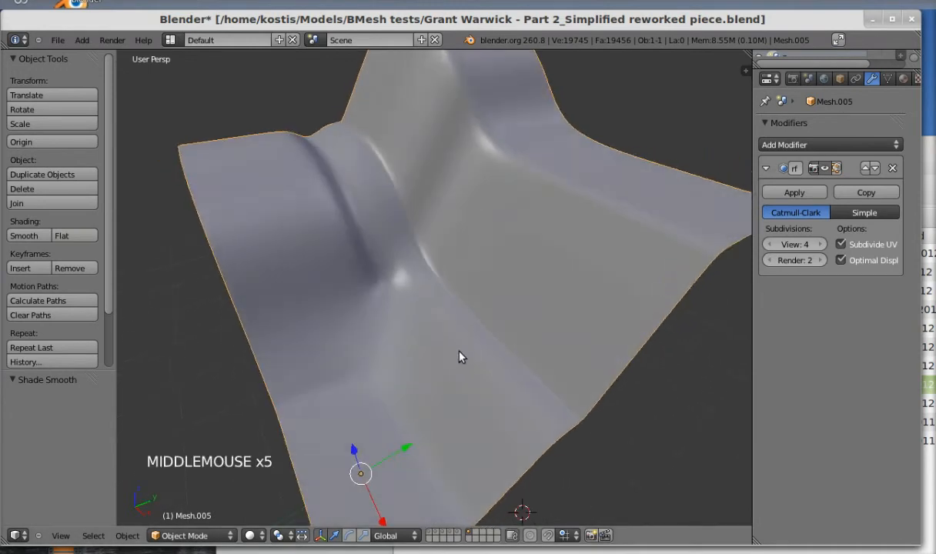
- Return to mesh editing and clear the current edge ring selection
key(Tab)
scroll(400, 370, down, 1)
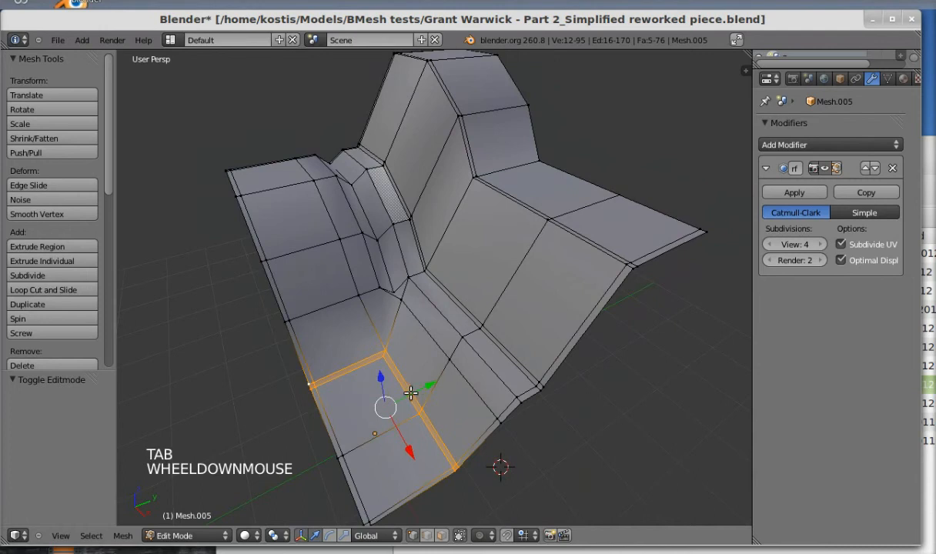
middle_drag(410, 393, 414, 366)
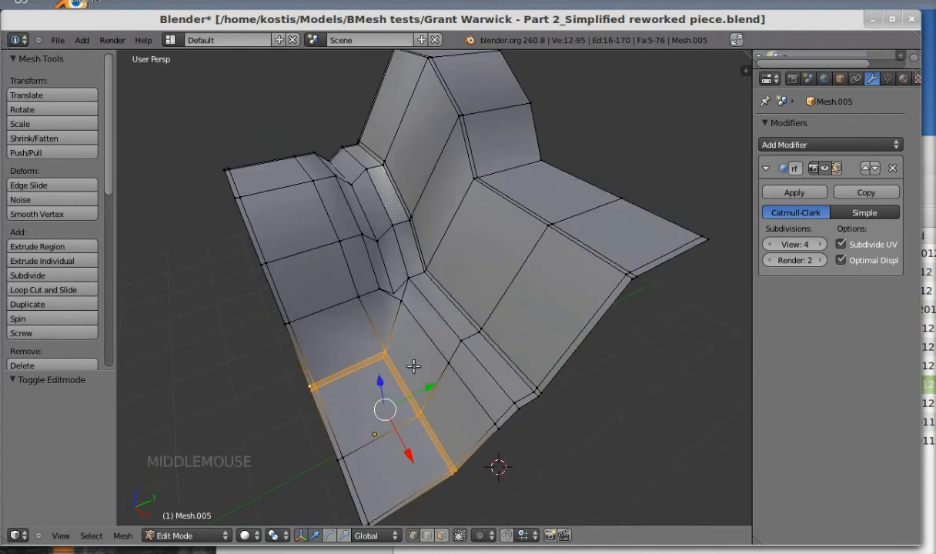
key(a)
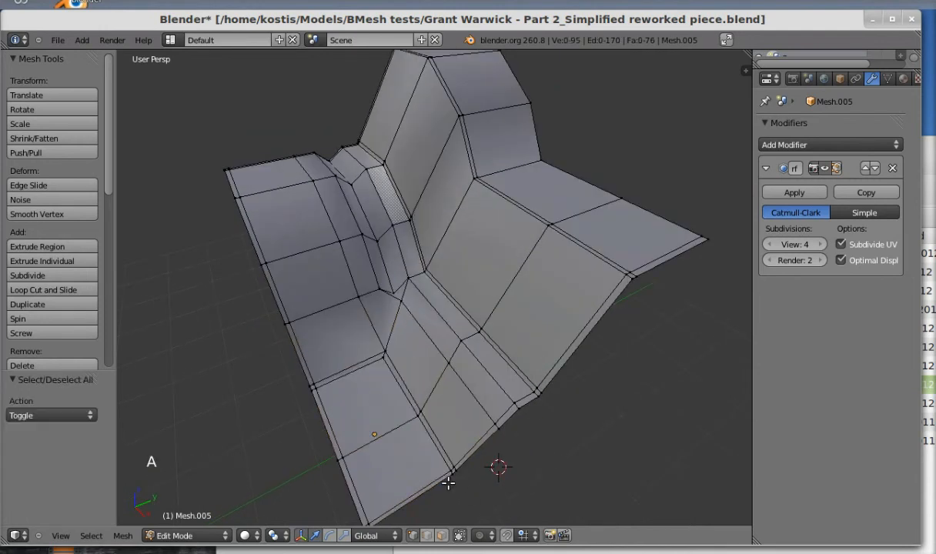
key(c)
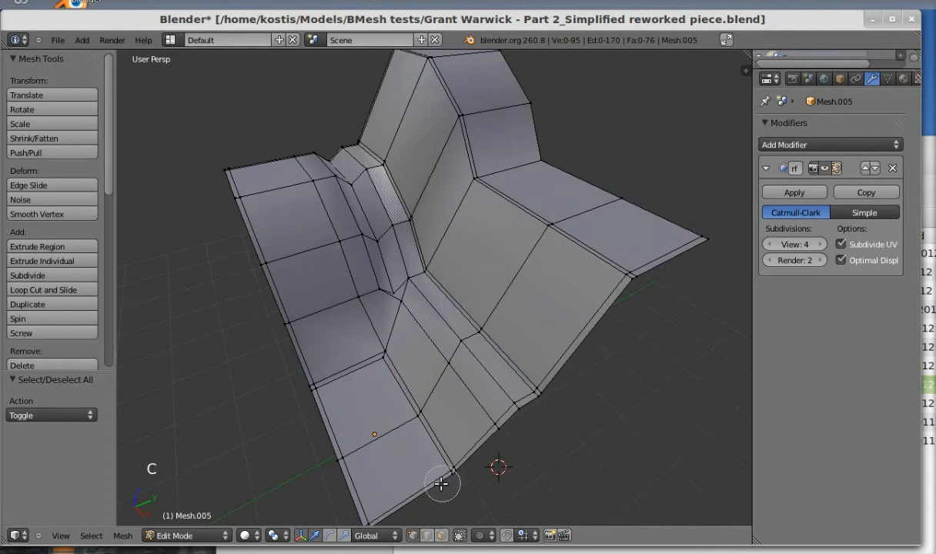
mouse_move(443, 485)
mouse_down()
mouse_move(448, 471)
mouse_move(404, 425)
mouse_up()
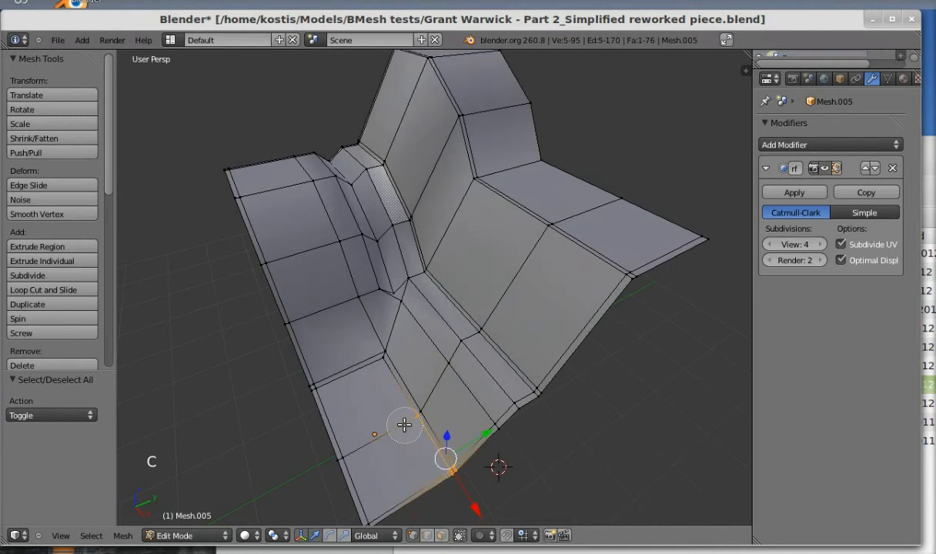
right_click(388, 410)
- In edge select mode, select the shortest edge path from the outer border along the lower crease and up from the inner corner to the groove
key(ctrl+Tab)
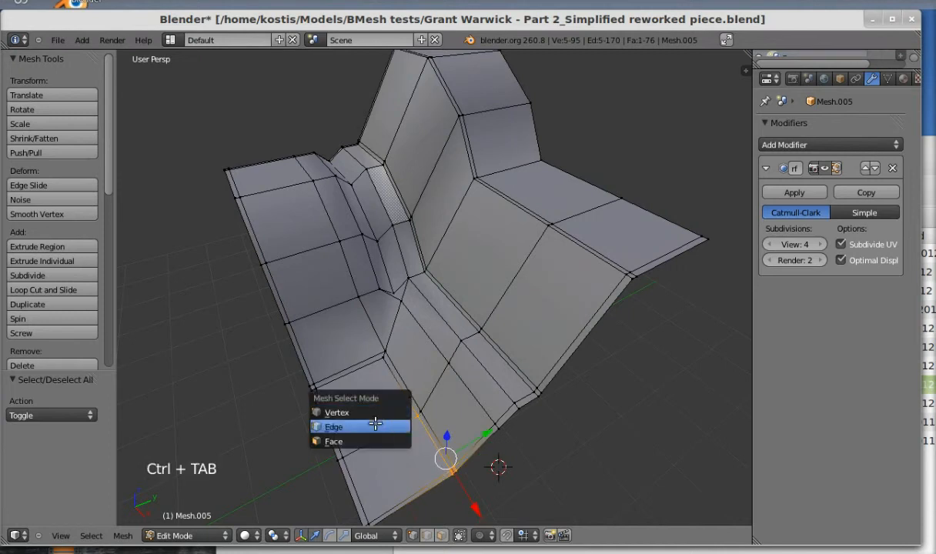
click(375, 423)
right_click(446, 460)
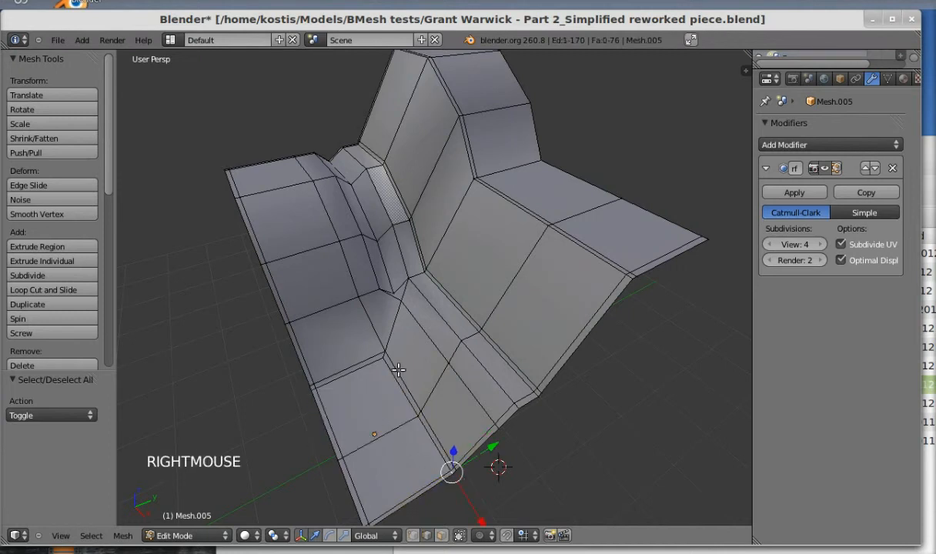
ctrl+click(392, 320)
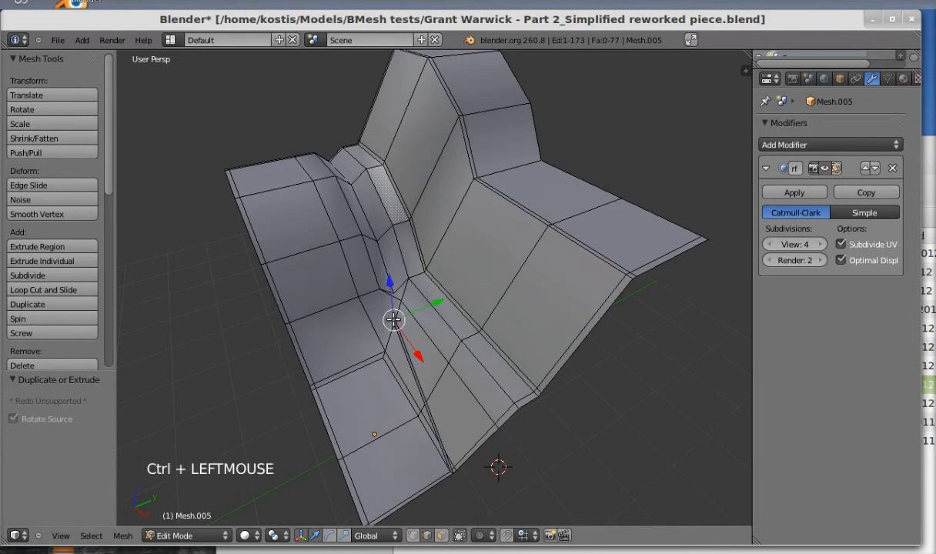
key(ctrl+z)
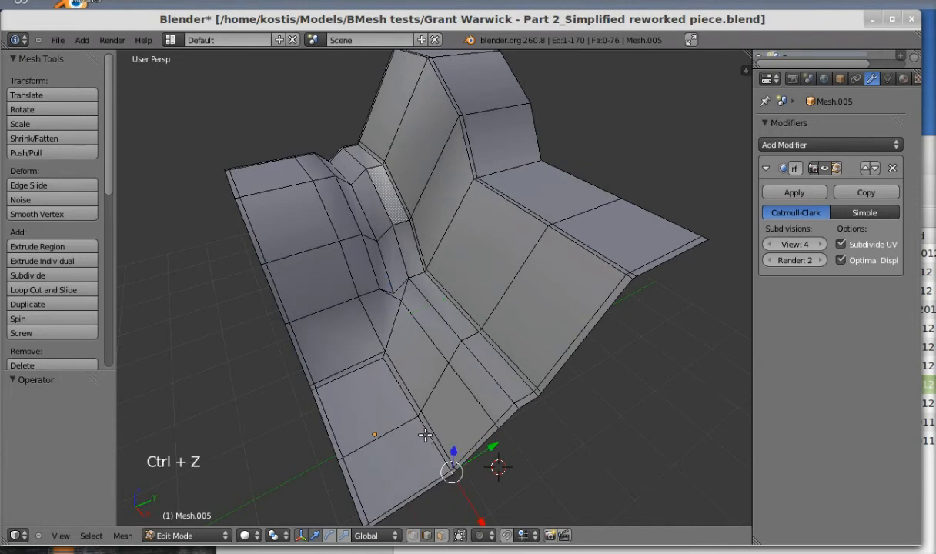
ctrl+right_click(393, 318)
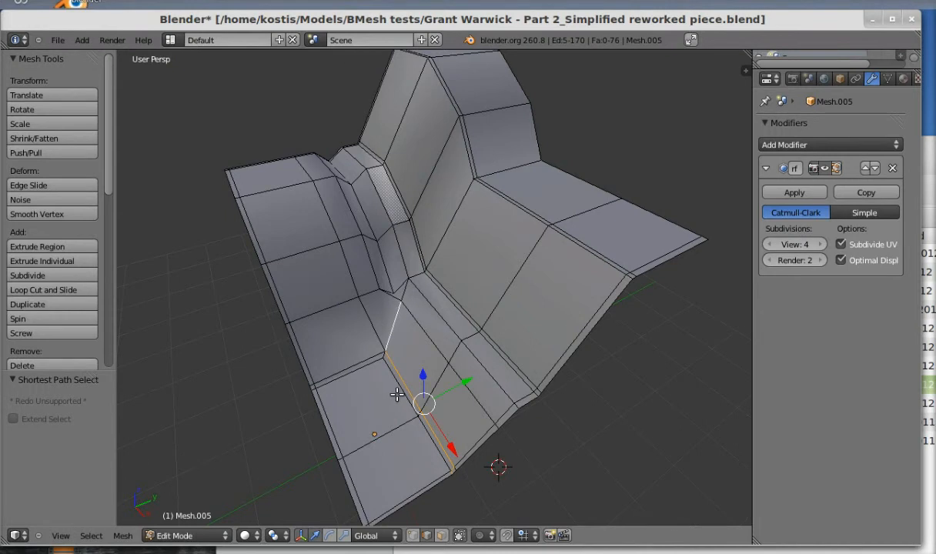
key(ctrl+z)
ctrl+right_click(390, 368)
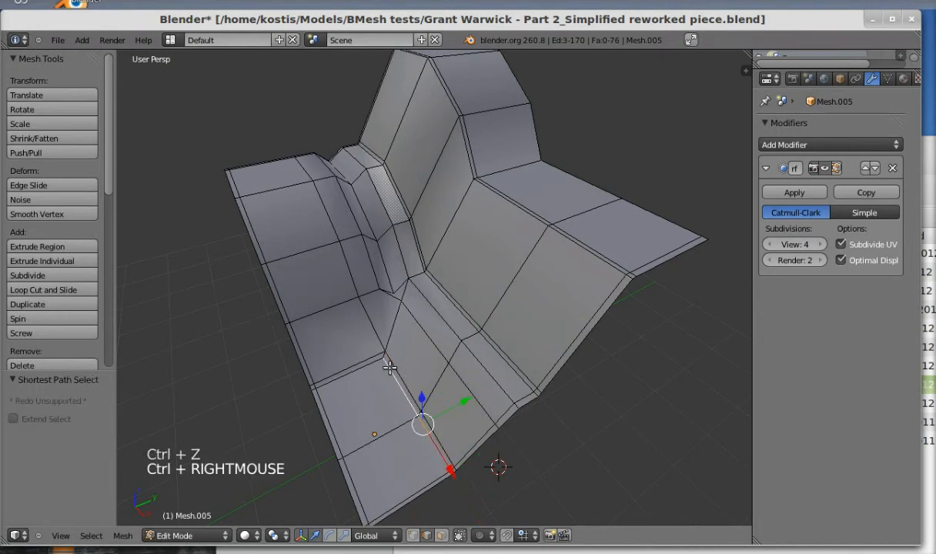
ctrl+right_click(398, 320)
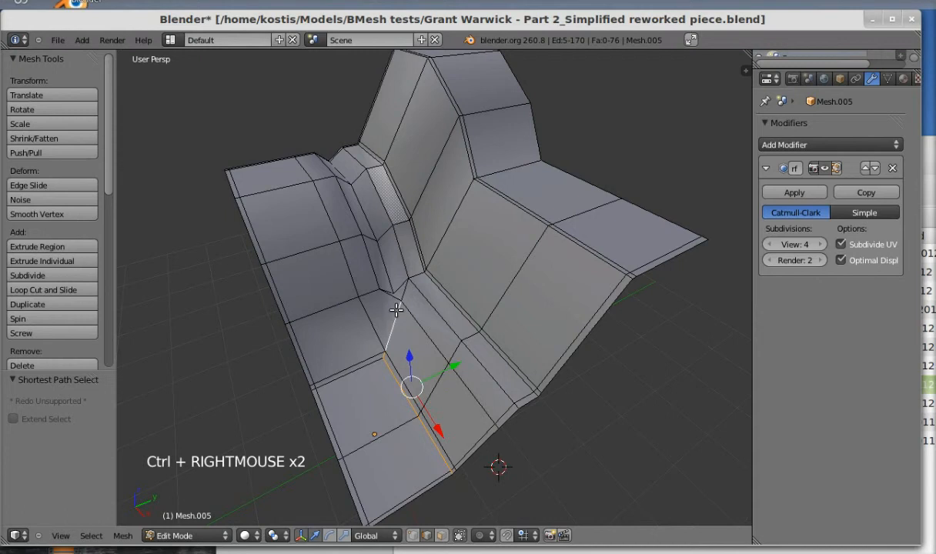
- Knife-cut a support edge on the lower panel side of the crease, from the outer border past the inner corner and up to the groove's end
scroll(395, 306, up, 2)
mouse_move(395, 305)
middle_down()
mouse_move(391, 328)
mouse_move(401, 324)
mouse_move(392, 329)
mouse_move(399, 320)
middle_up()
scroll(400, 345, down, 1)
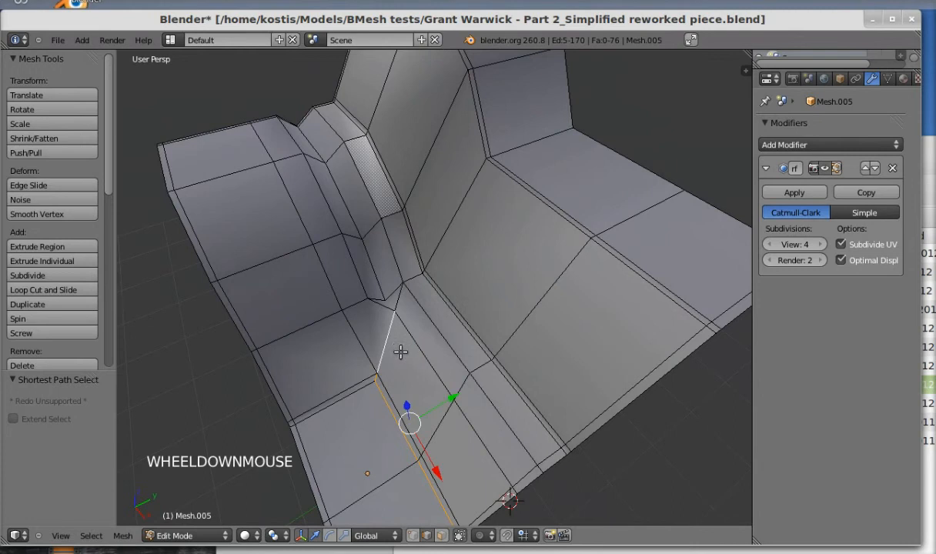
scroll(400, 352, down, 1)
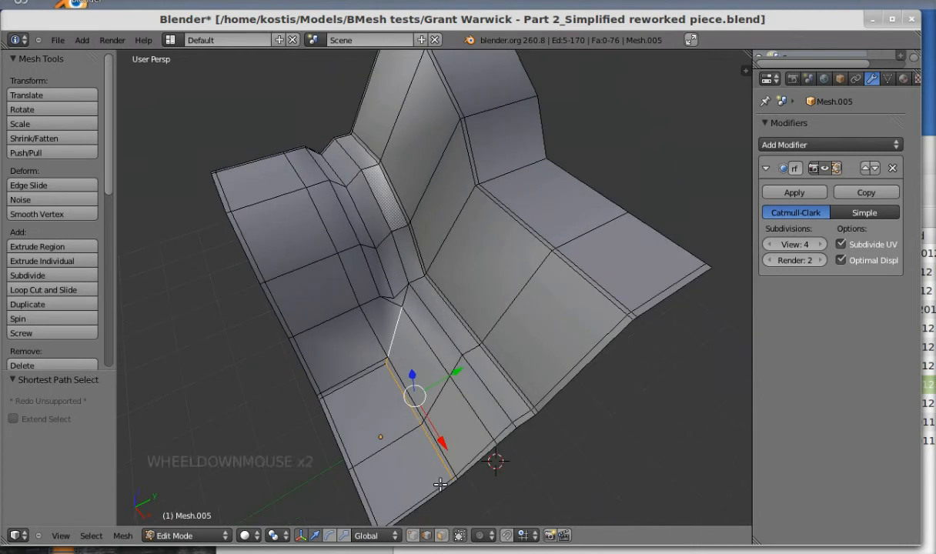
middle_drag(431, 474, 470, 427)
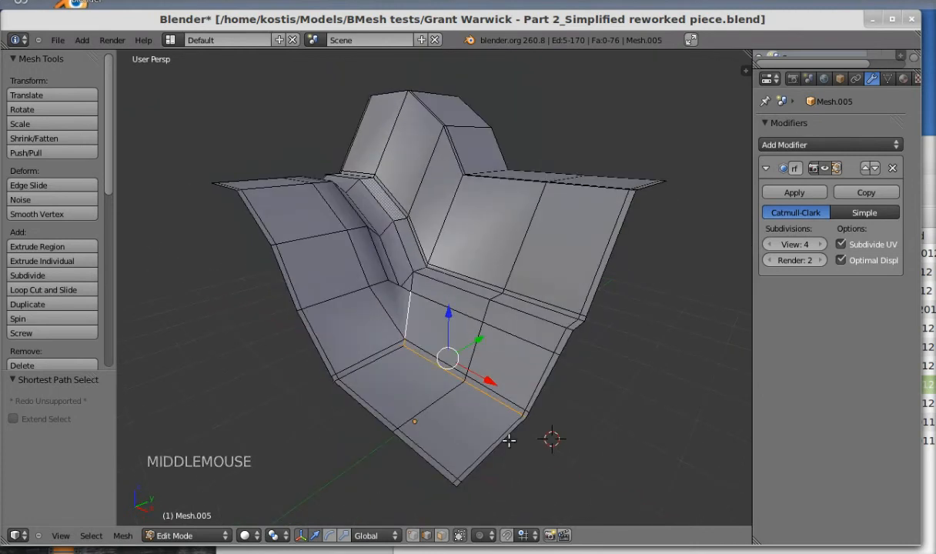
key(k)
scroll(519, 420, up, 1)
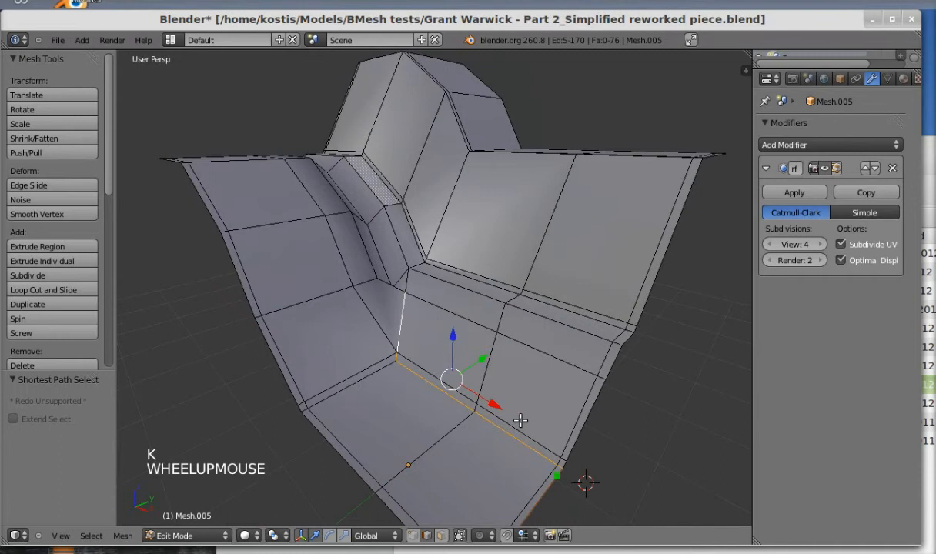
click(558, 472)
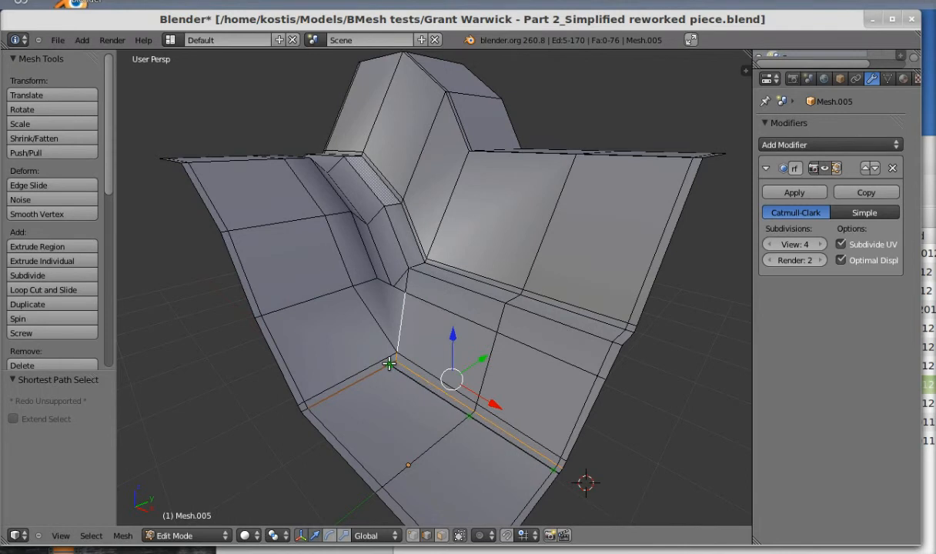
click(390, 364)
scroll(422, 347, up, 3)
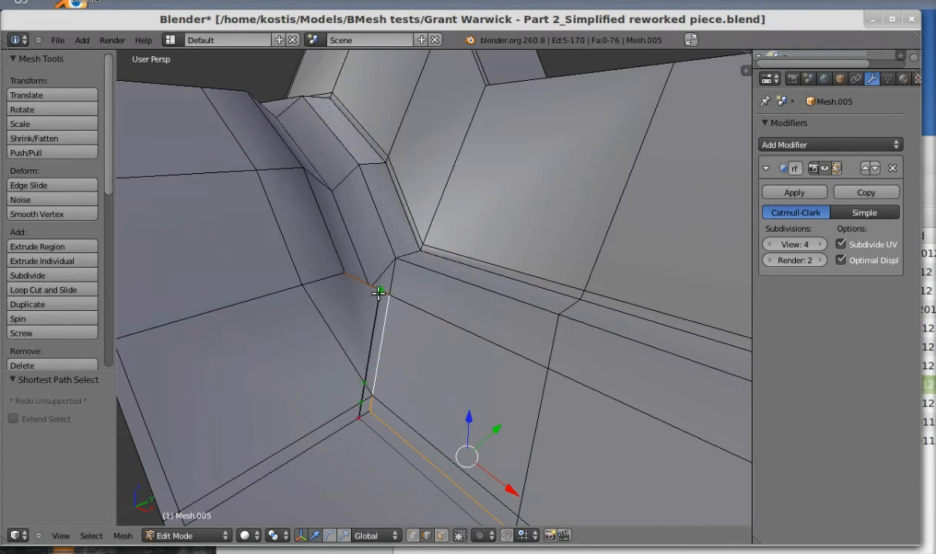
click(379, 292)
key(Return)
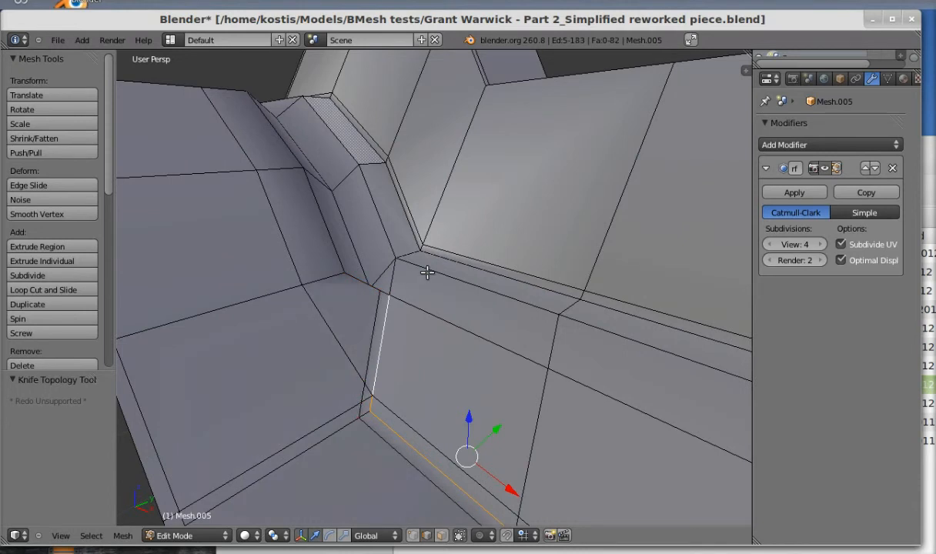
- Merge the two close vertices beside the lower inner corner using At Last
middle_drag(428, 272, 382, 291)
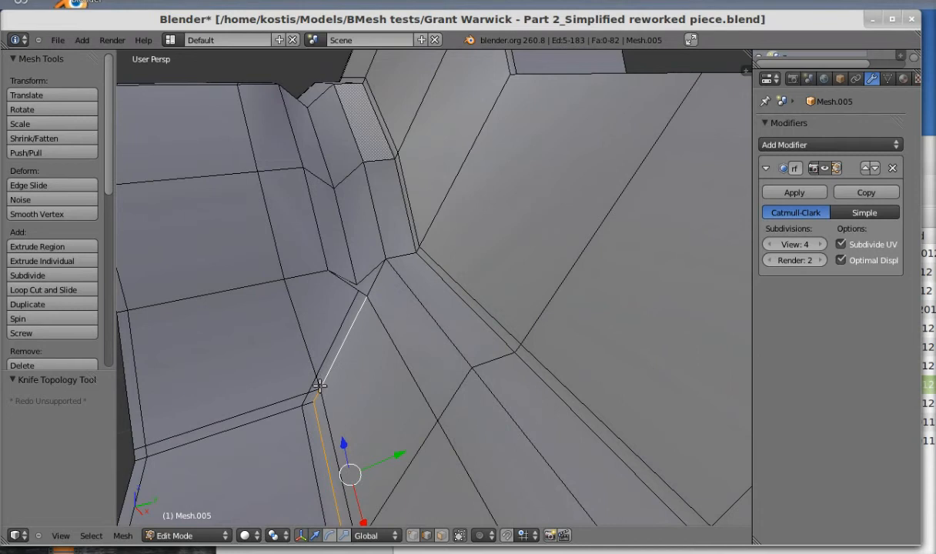
key(ctrl+Tab)
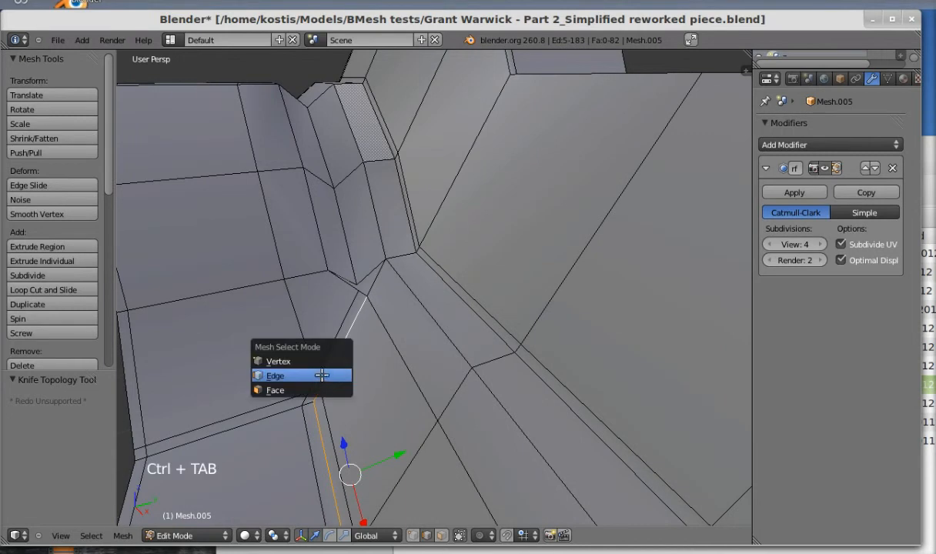
click(322, 376)
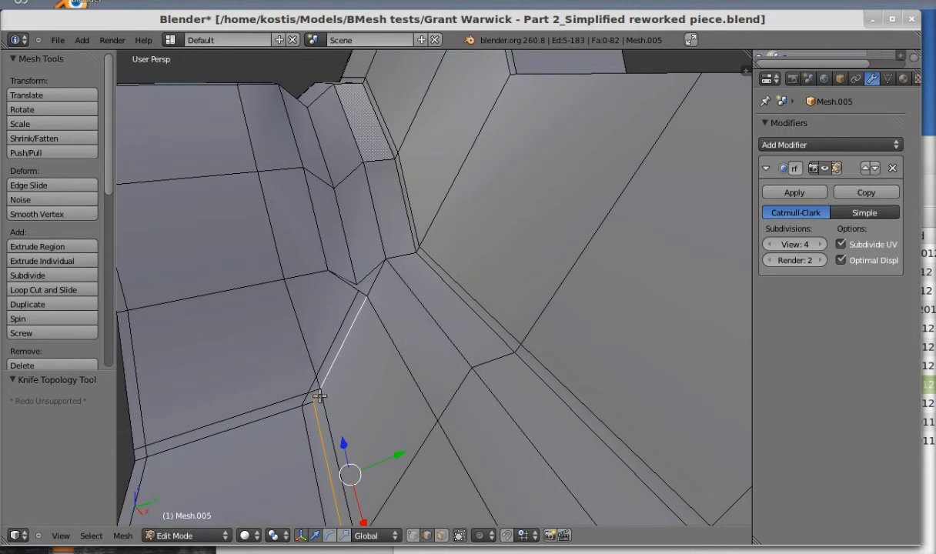
key(ctrl+Tab)
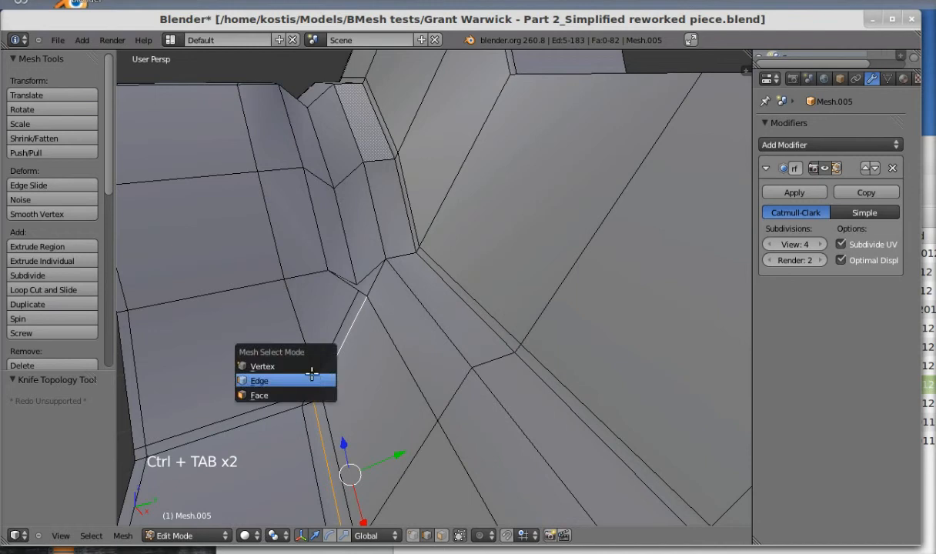
click(308, 367)
right_click(317, 376)
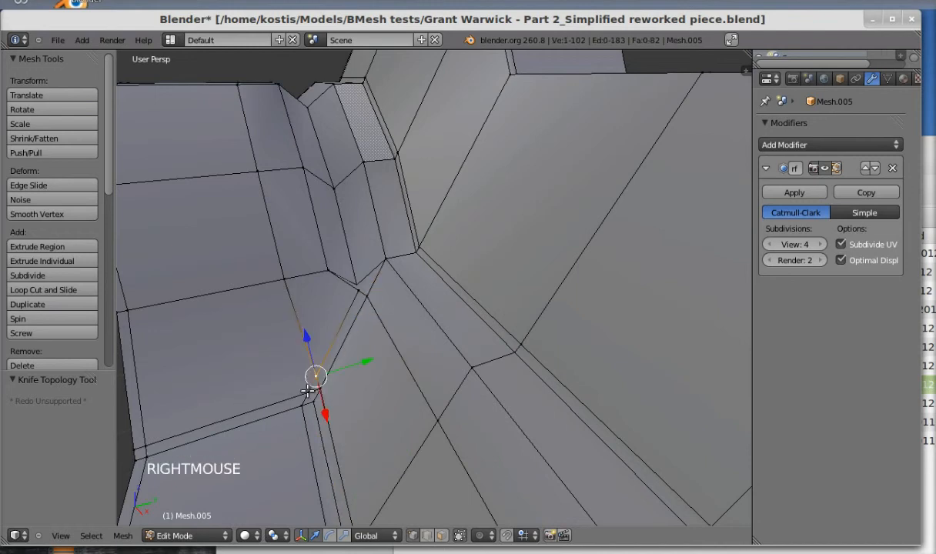
shift+right_click(308, 388)
key(alt+m)
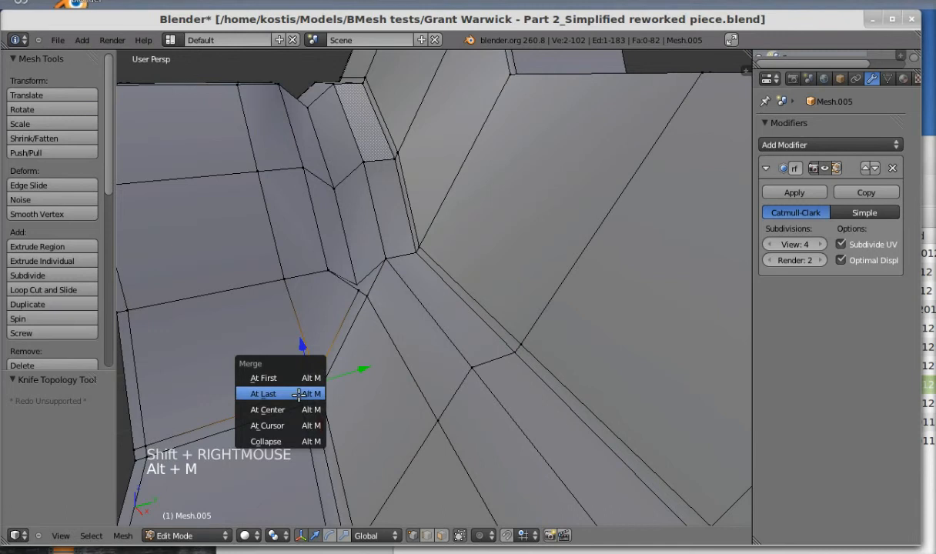
click(292, 393)
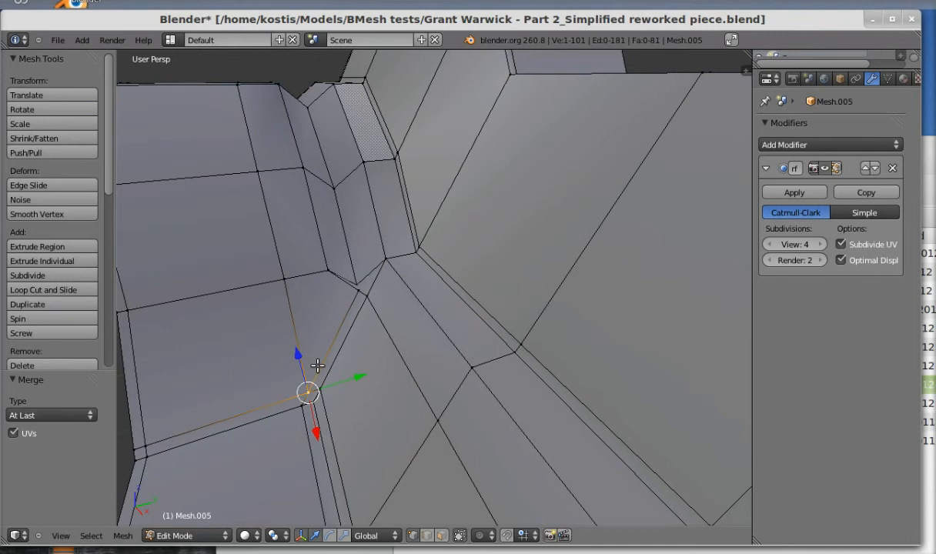
- Check the narrow edge rings along the lower crease and up the inner corner by selecting each in vertex select mode
key(ctrl+Tab)
click(301, 365)
scroll(316, 420, down, 2)
mouse_move(331, 369)
middle_down()
mouse_move(334, 362)
mouse_move(313, 376)
middle_up()
ctrl+alt+right_click(235, 438)
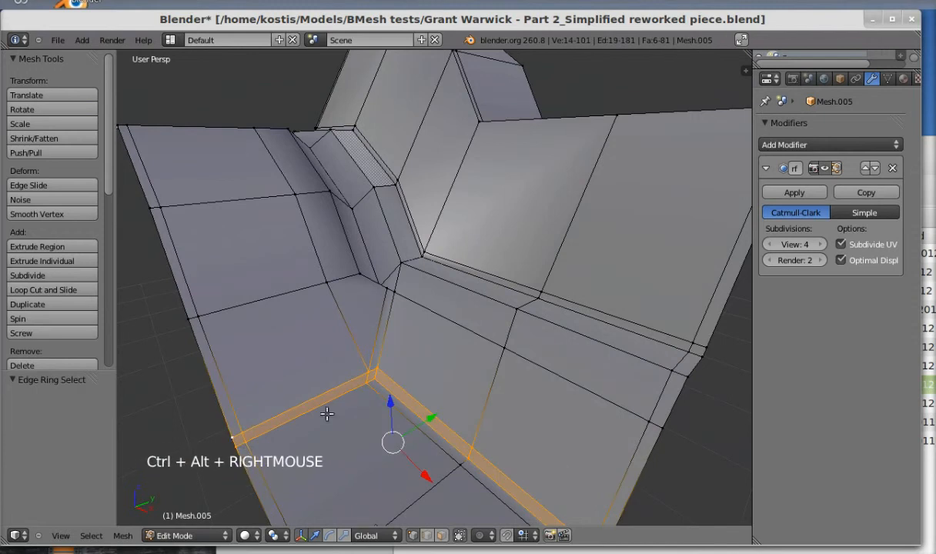
ctrl+alt+right_click(371, 378)
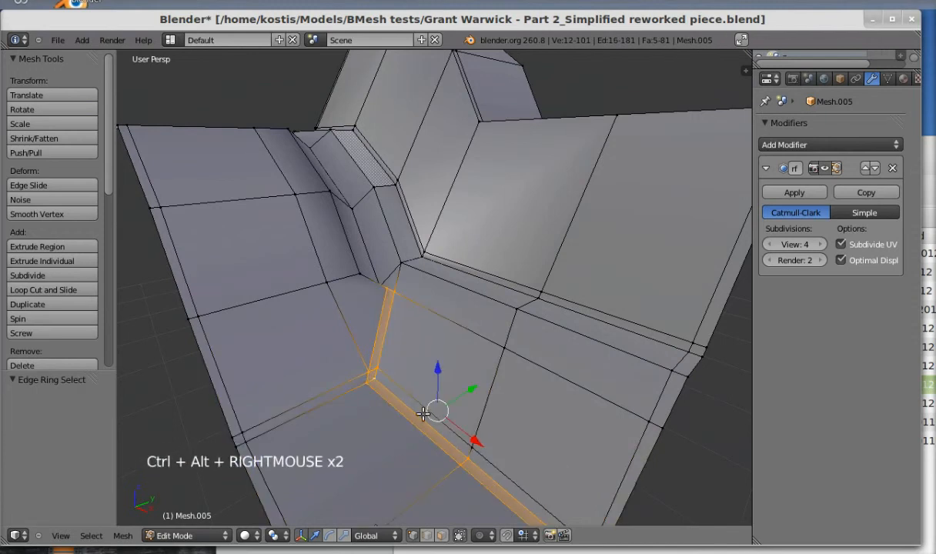
- Inspect the smoothed surface around the inner corner in Object Mode and return to Edit Mode
key(Tab)
middle_drag(416, 393, 386, 359)
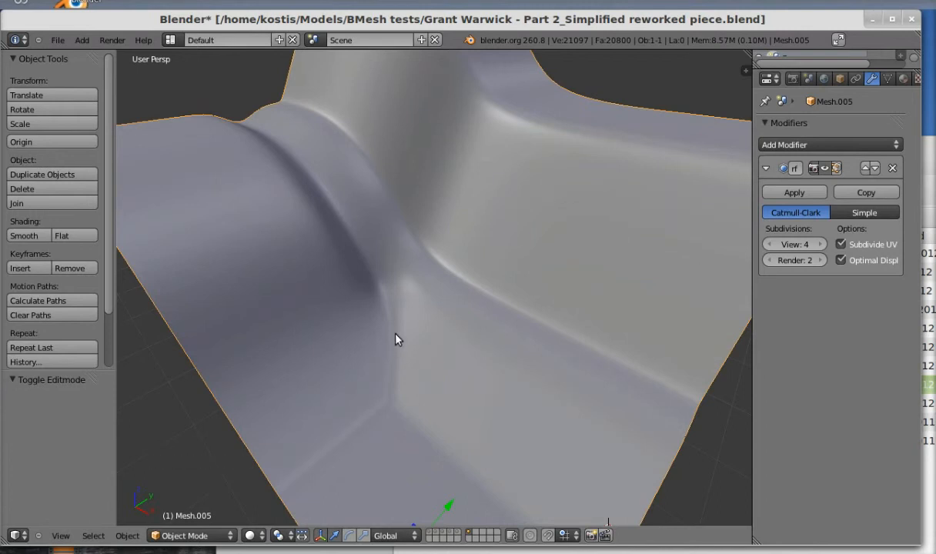
middle_drag(561, 506, 552, 480)
key(Tab)
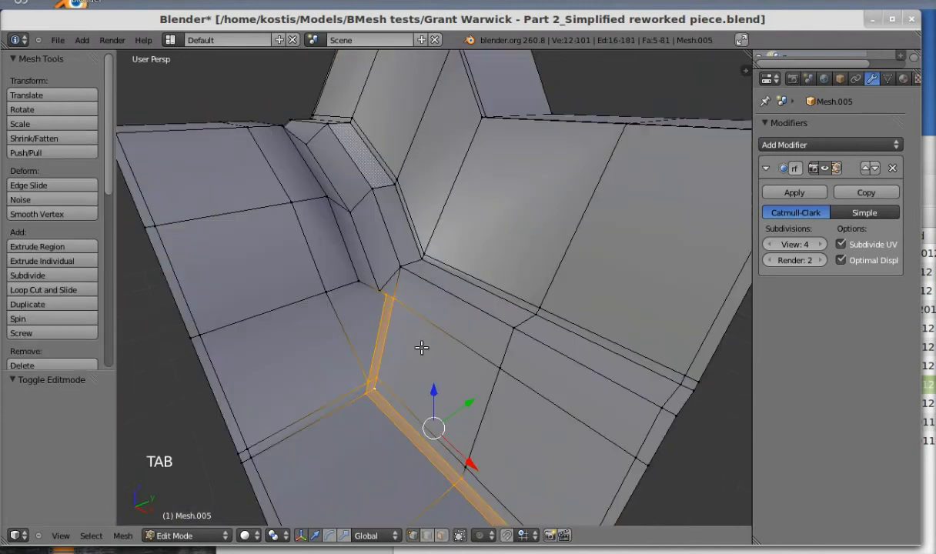
- In face select mode, examine the face between the groove's end and the inner corner, and the small face at the groove's end
key(ctrl+Tab)
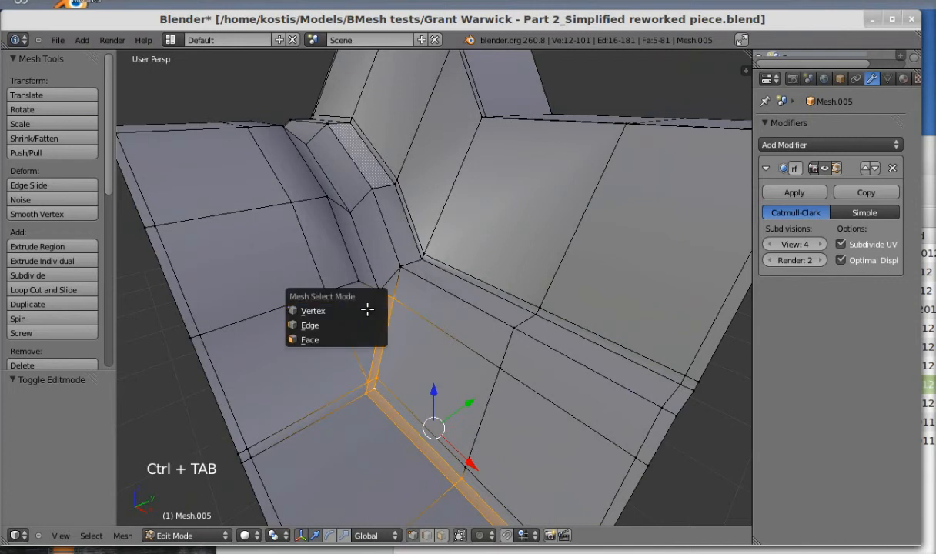
click(360, 337)
right_click(360, 331)
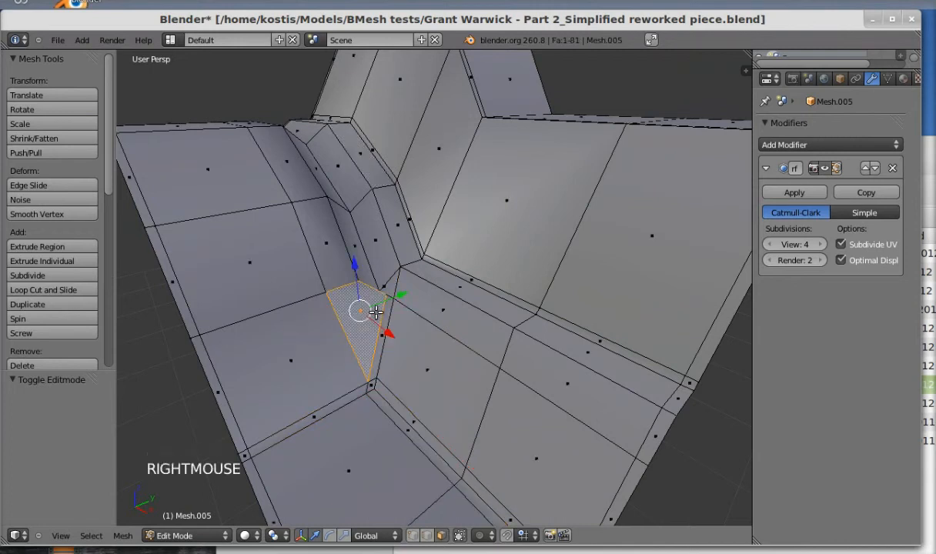
middle_drag(360, 331, 394, 342)
right_click(368, 295)
- Add an edge loop on the groove's outer wall, slid to about -0.78 beside the outer rim, and check the smoothed surface
scroll(378, 208, up, 2)
middle_drag(377, 208, 341, 213)
scroll(354, 194, down, 1)
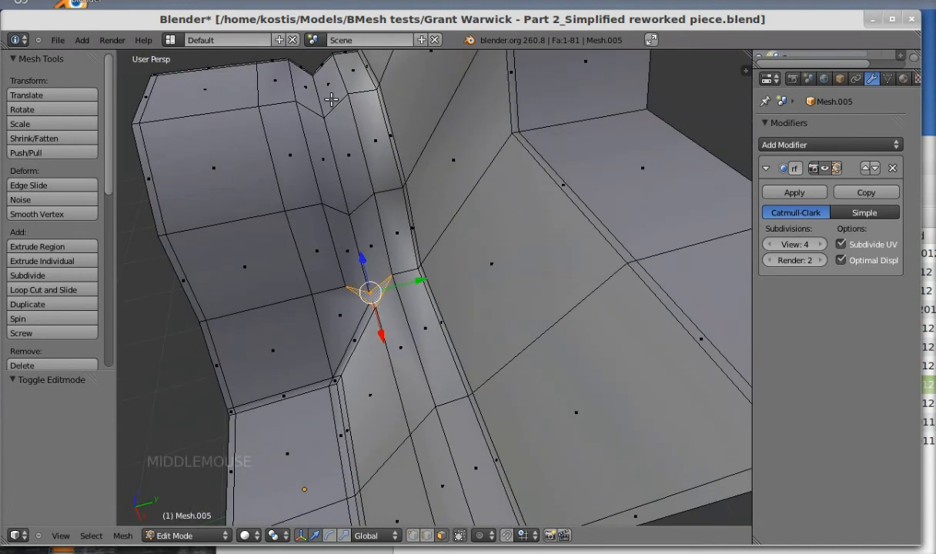
key(ctrl+r)
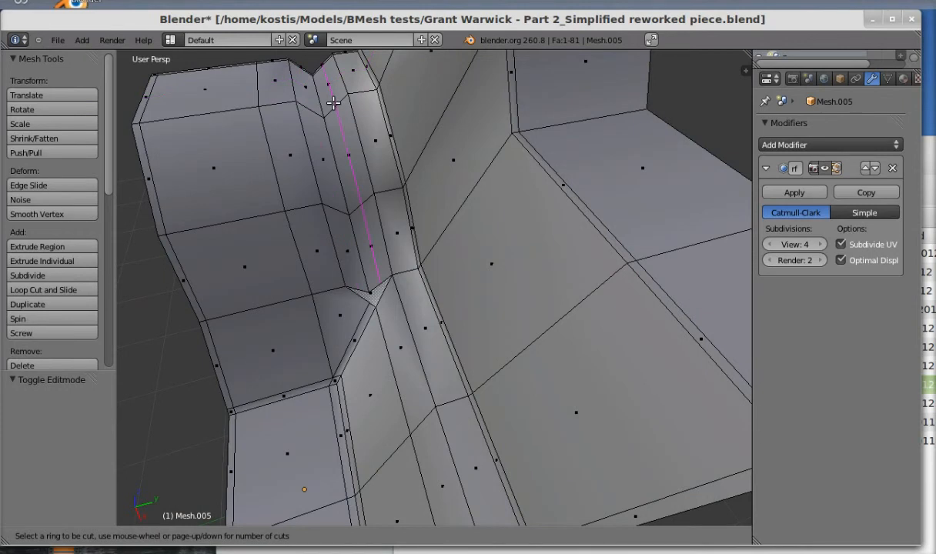
click(307, 105)
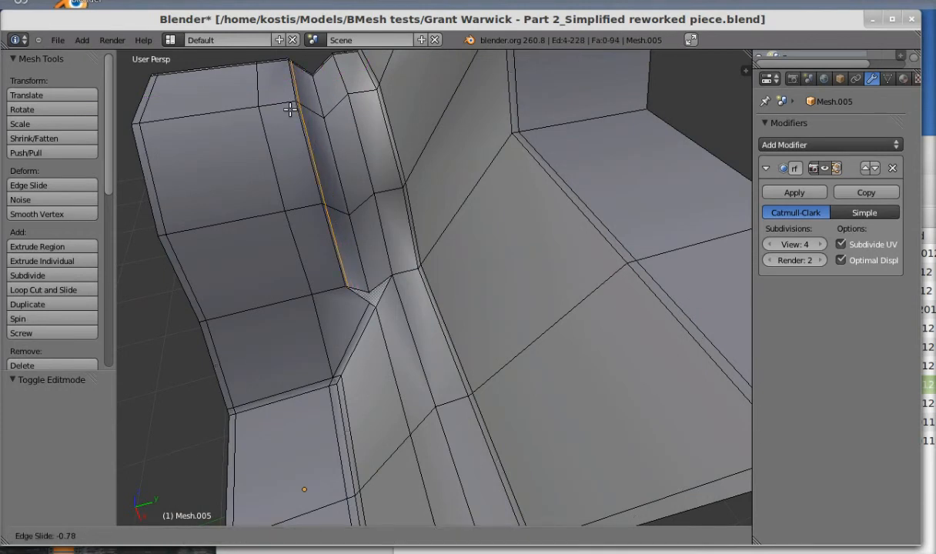
click(290, 109)
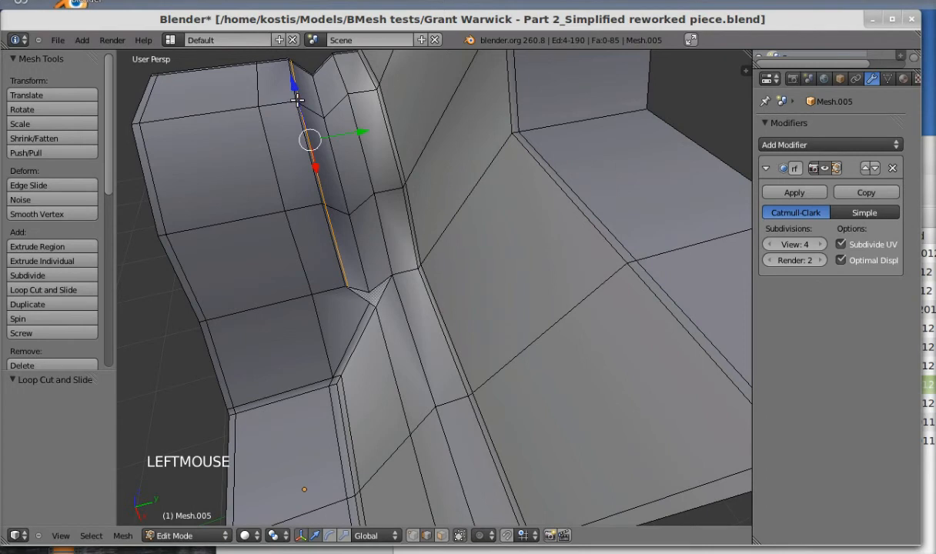
ctrl+alt+right_click(297, 101)
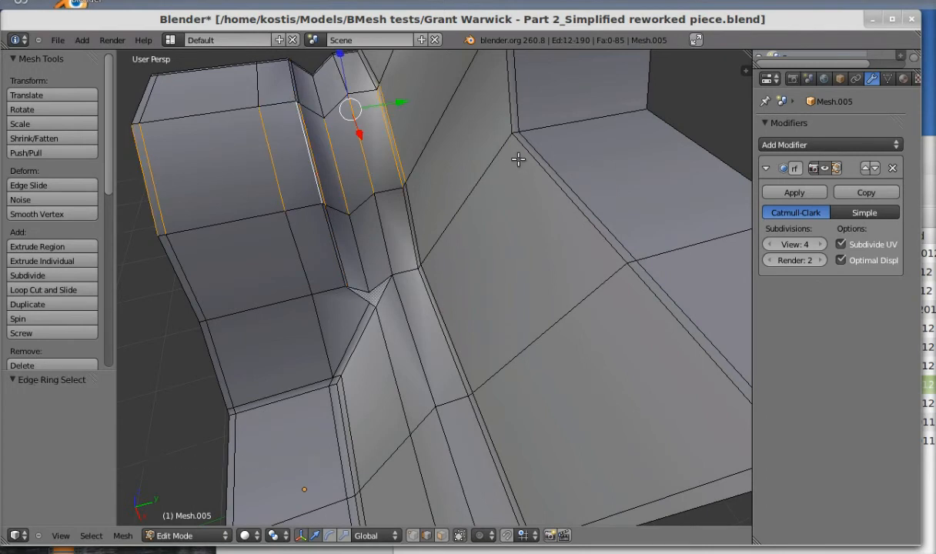
key(Tab)
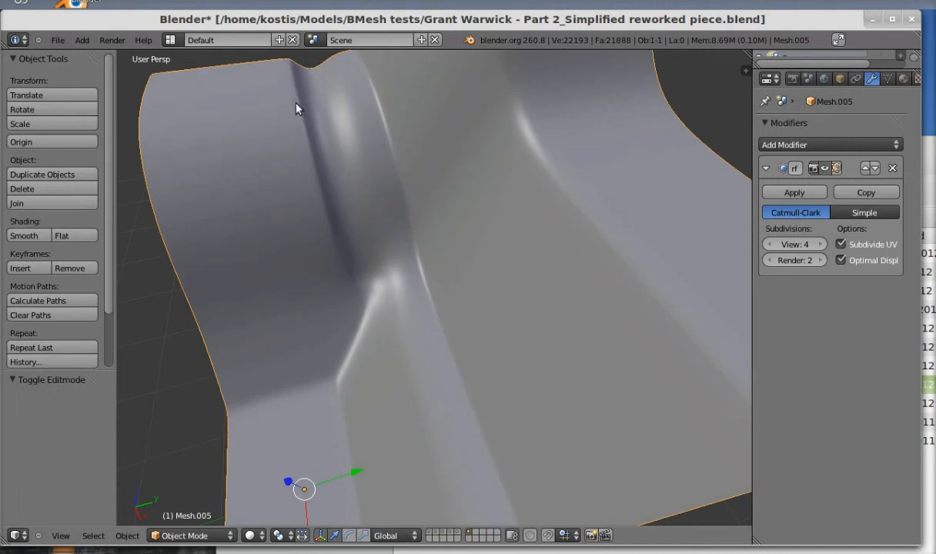
key(Tab)
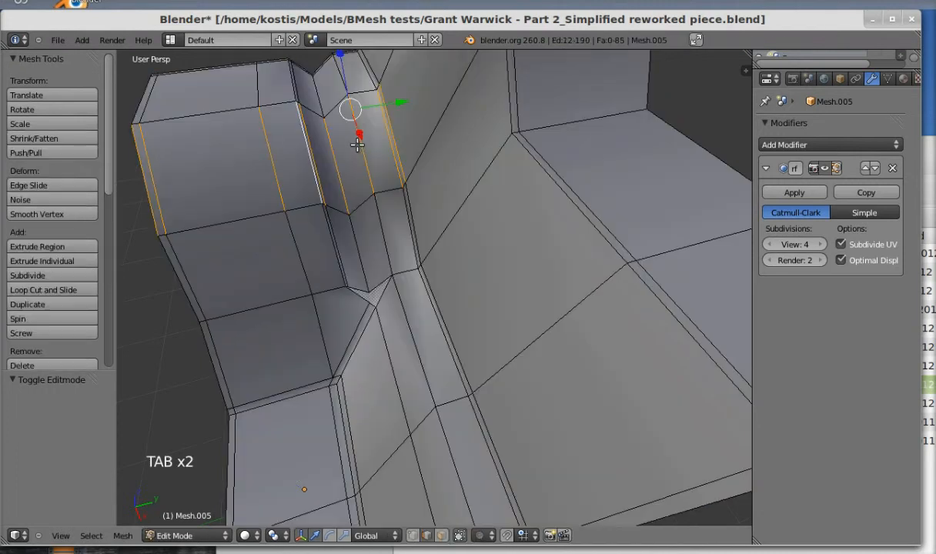
- Add an edge loop on the groove's opposite wall, slid to about 0.74 beside its rim, and inspect the result around the inner corner
key(ctrl+r)
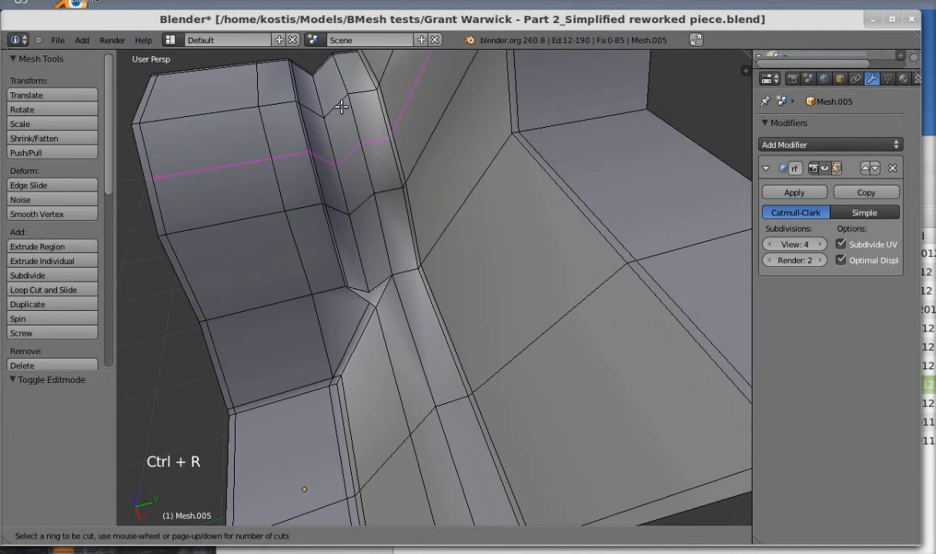
click(340, 100)
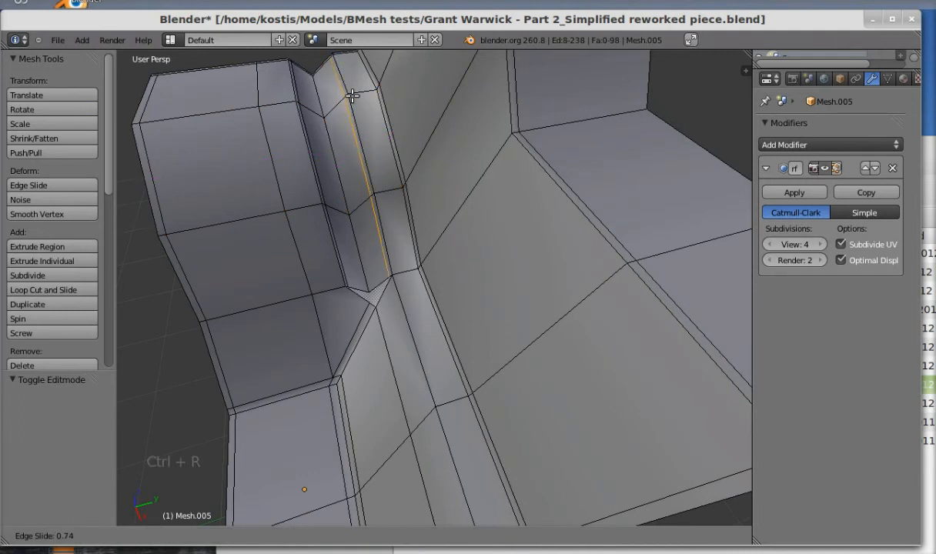
click(352, 95)
middle_drag(346, 157, 345, 135)
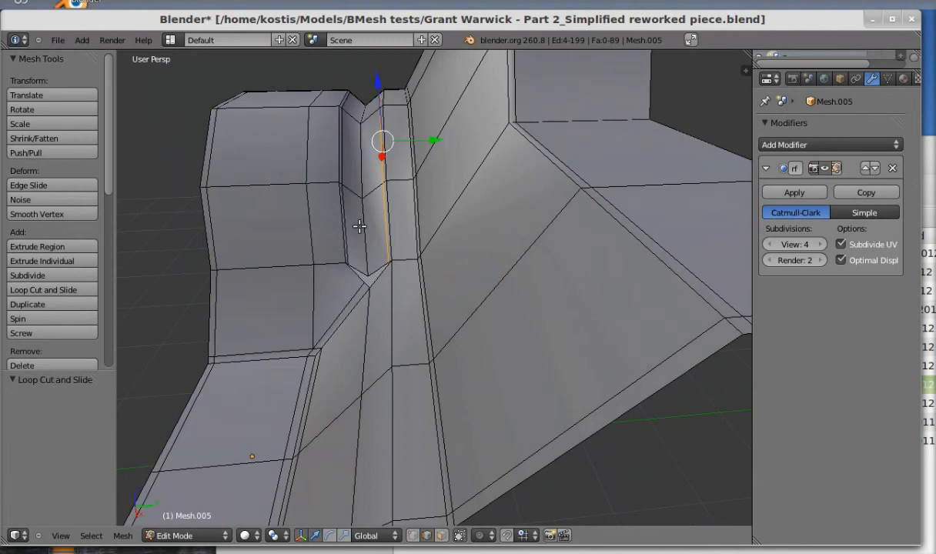
middle_drag(340, 223, 369, 243)
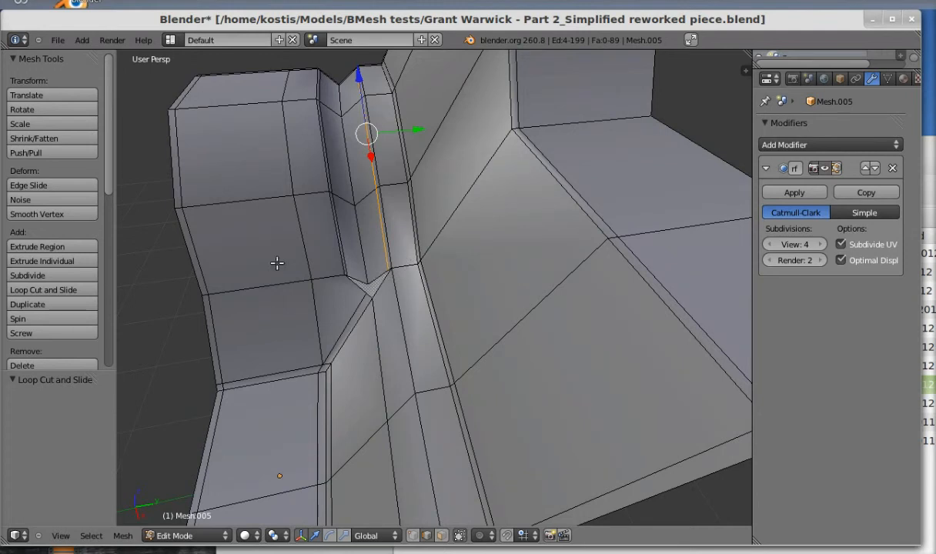
middle_drag(383, 275, 395, 298)
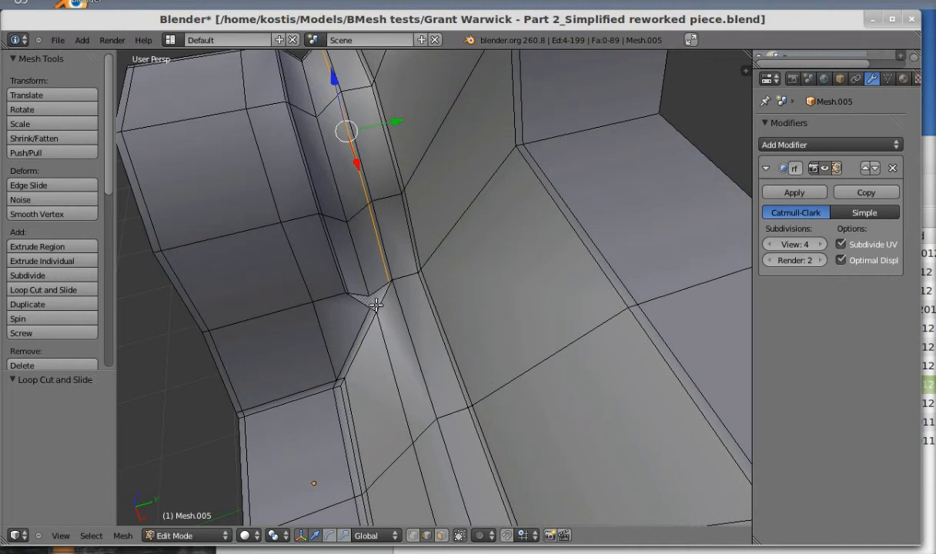
middle_drag(407, 311, 350, 277)
key(Tab)
key(Tab)
- In edge select mode, select the two short edges running from the groove's end to the inner corner
scroll(385, 280, up, 3)
key(ctrl+Tab)
click(325, 251)
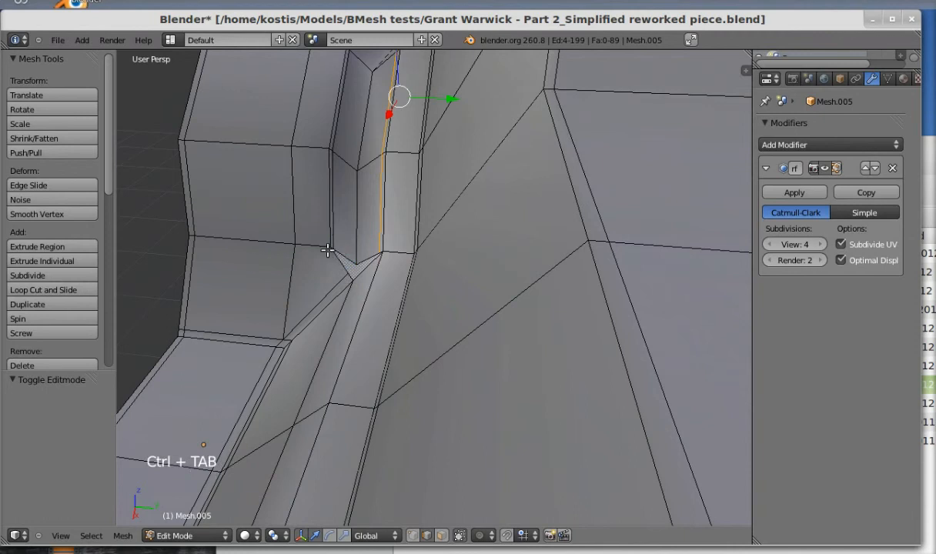
right_click(335, 260)
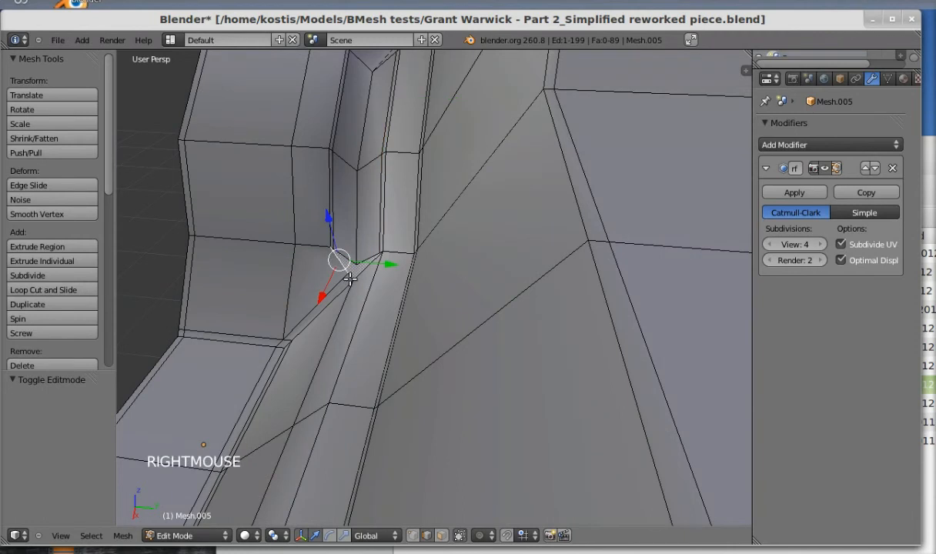
shift+right_click(345, 191)
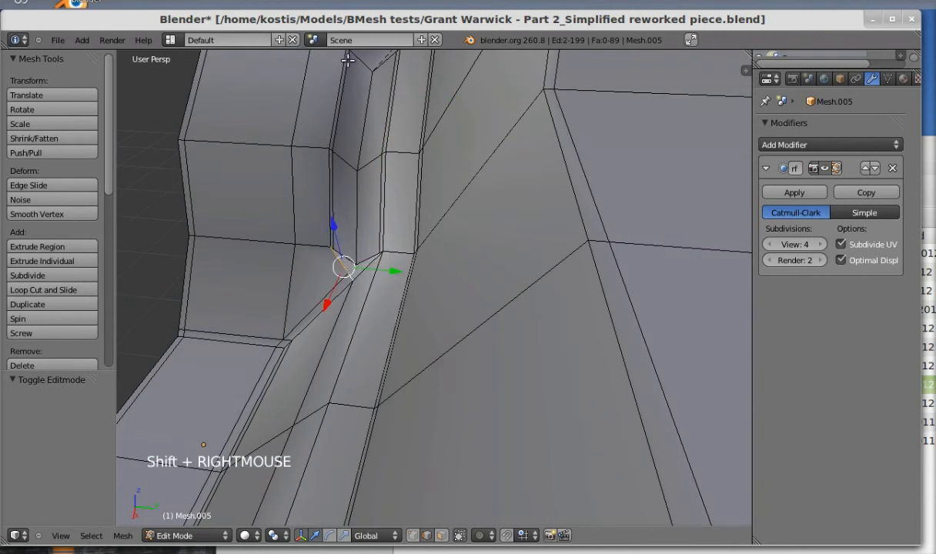
- Knife-cut a new edge close beside the selected edges from the groove's end to the inner corner, and check the smoothed surface
scroll(347, 61, down, 2)
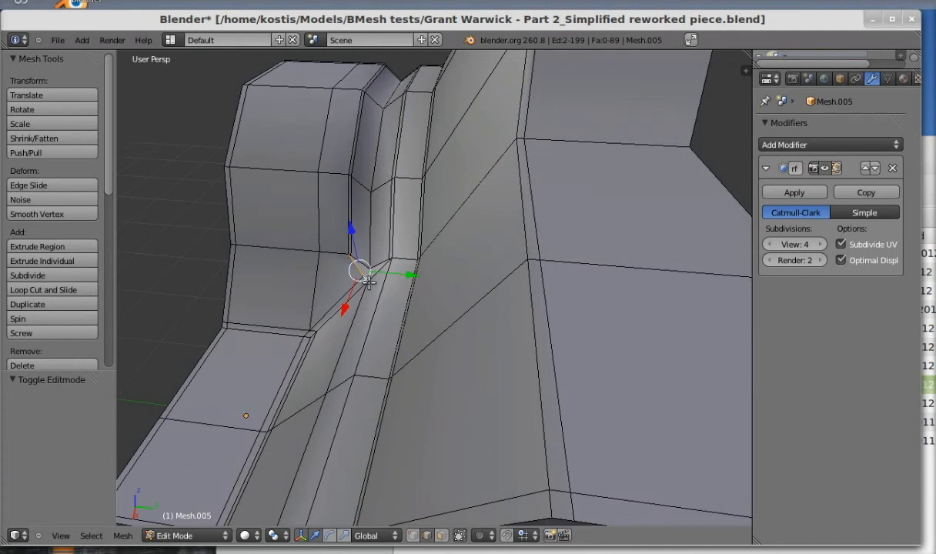
scroll(368, 281, up, 2)
middle_drag(369, 281, 372, 287)
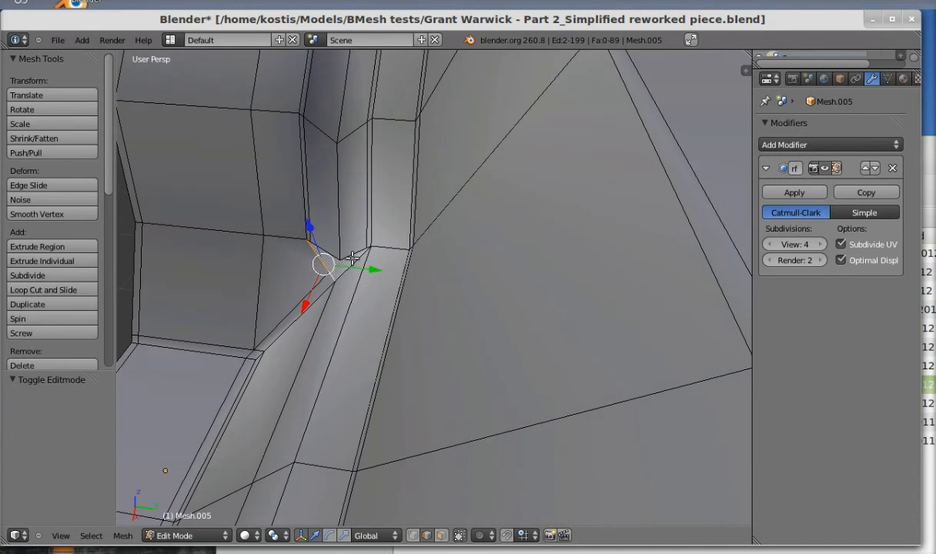
scroll(327, 234, up, 4)
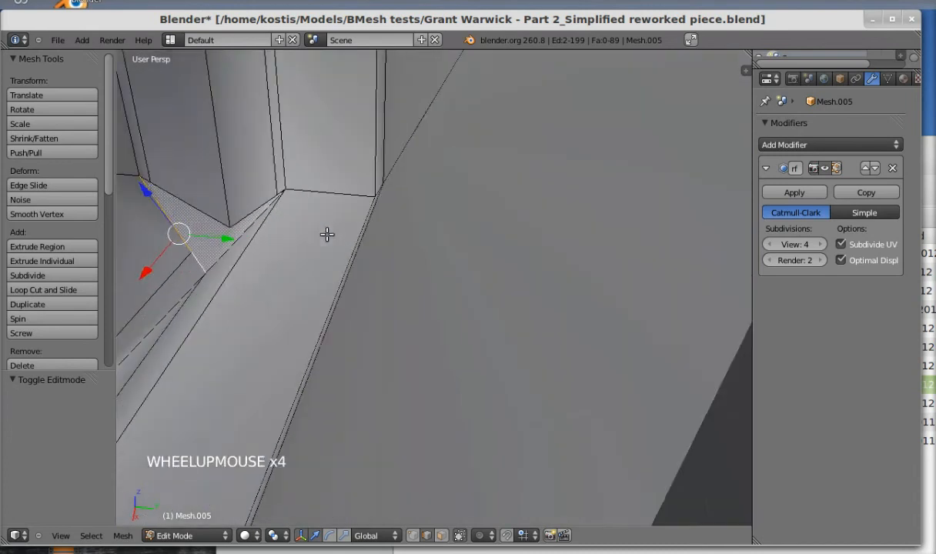
middle_drag(326, 234, 304, 248)
scroll(278, 229, down, 3)
key(k)
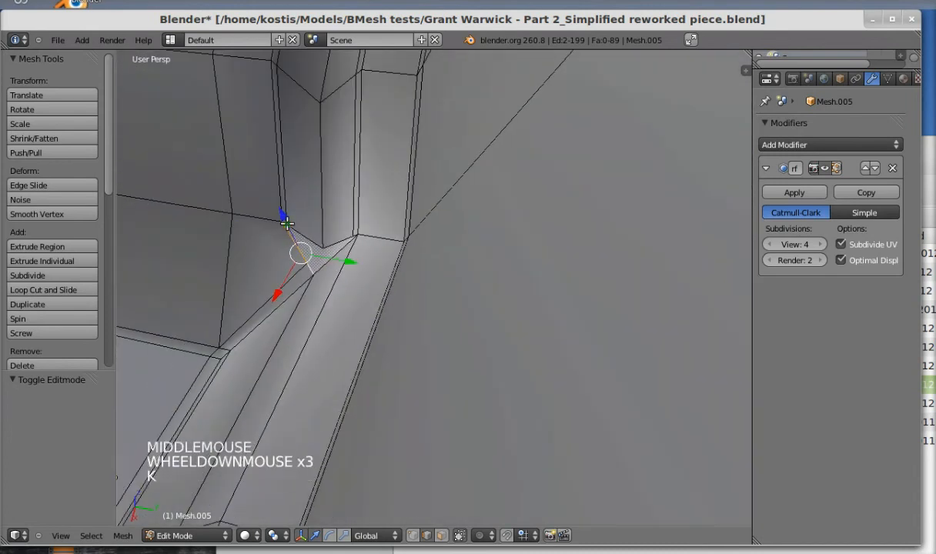
click(284, 218)
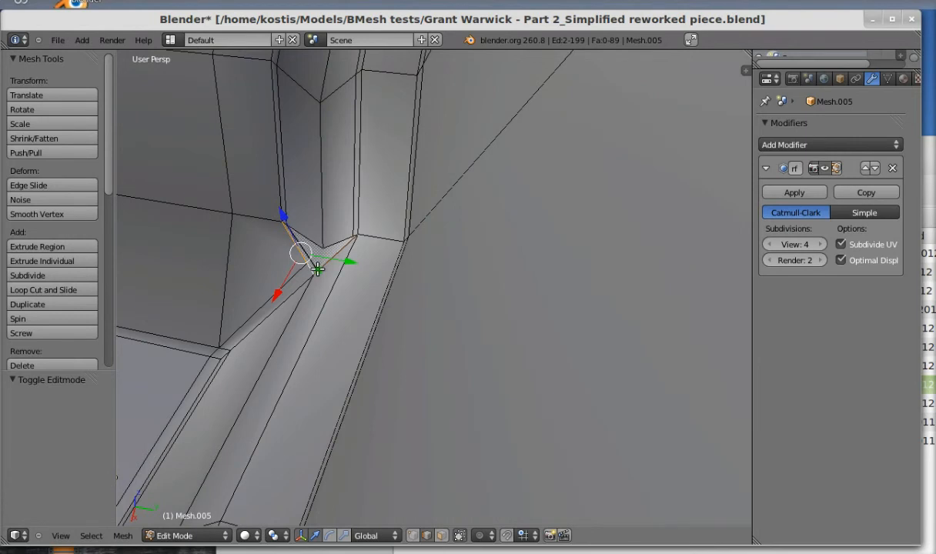
right_click(322, 273)
middle_drag(324, 274, 449, 284)
key(Tab)
key(Tab)
- Knife-cut a line from the inner corner vertex across the narrow ledge and up the wall over its upper edge
scroll(340, 266, down, 1)
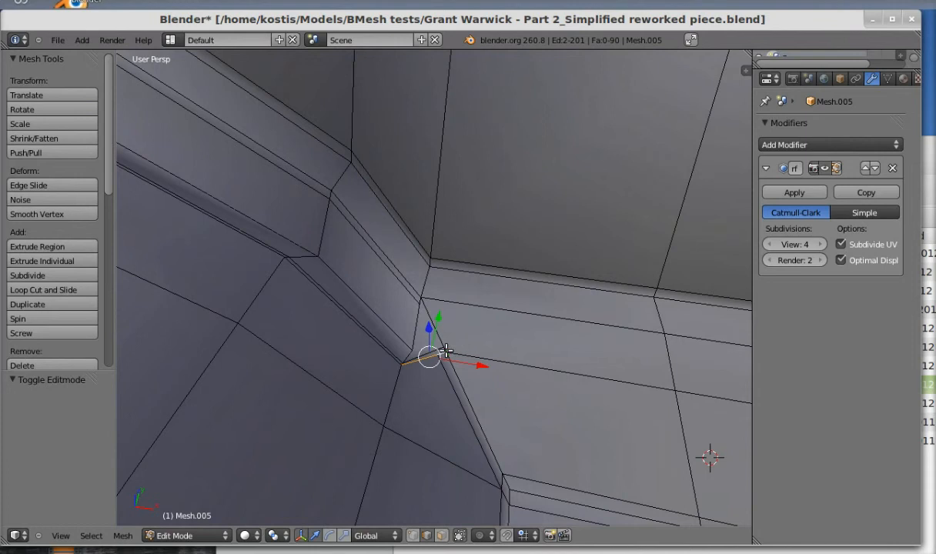
click(445, 352)
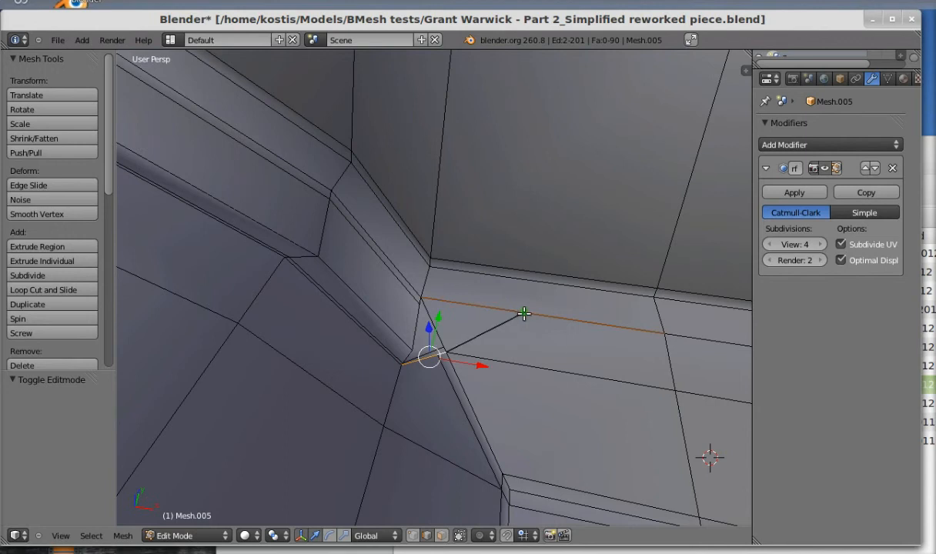
click(504, 310)
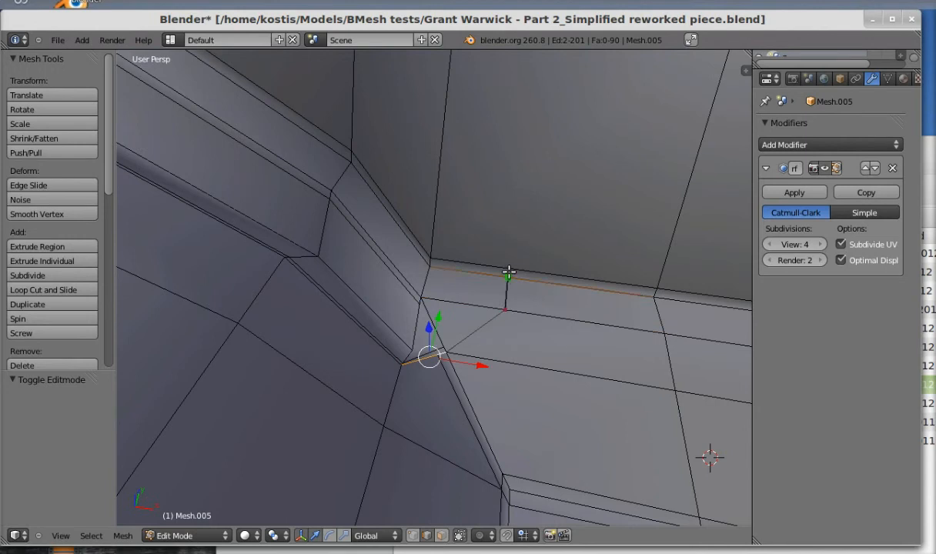
middle_drag(512, 266, 533, 203)
scroll(531, 192, down, 3)
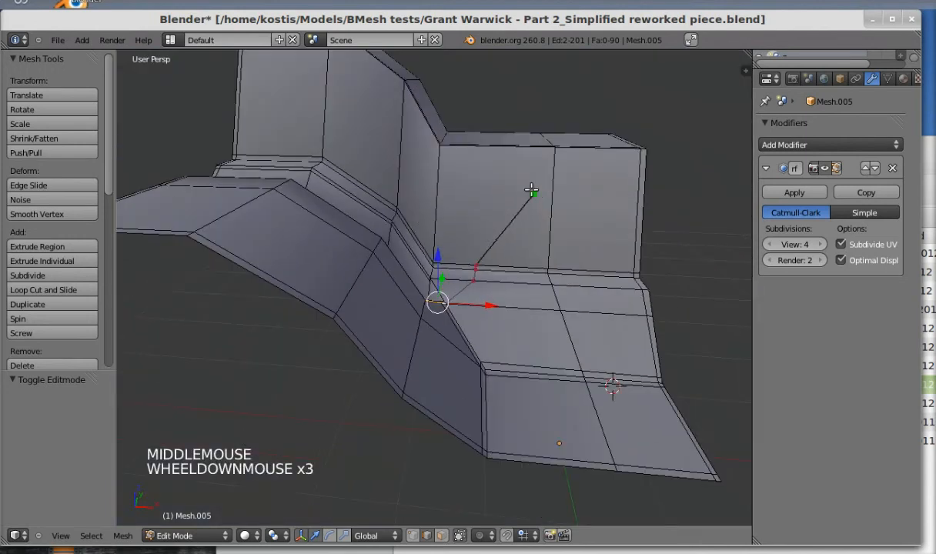
click(483, 132)
key(Return)
middle_drag(480, 180, 456, 226)
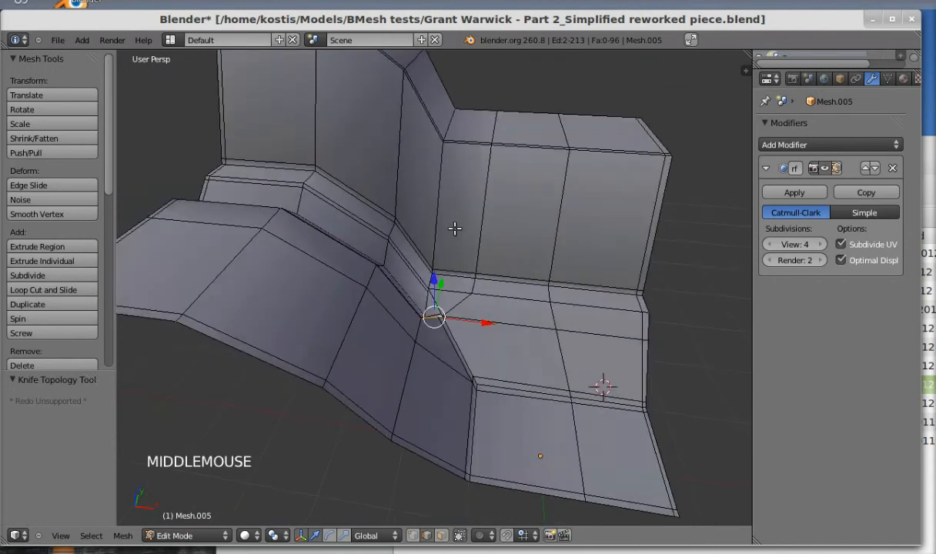
- Knife-cut a second line close beside the first, from the inner corner up over the wall, and check the smoothed surface
scroll(454, 225, up, 2)
key(k)
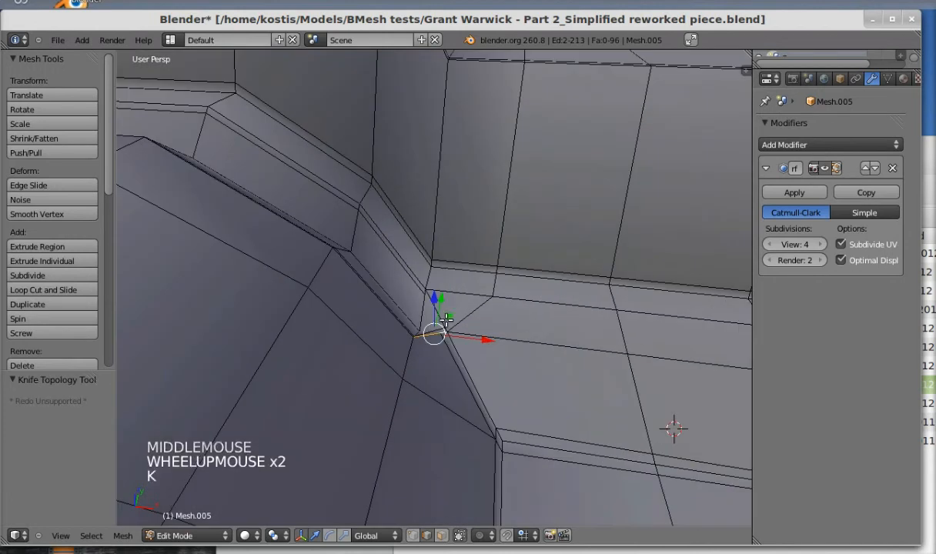
click(480, 296)
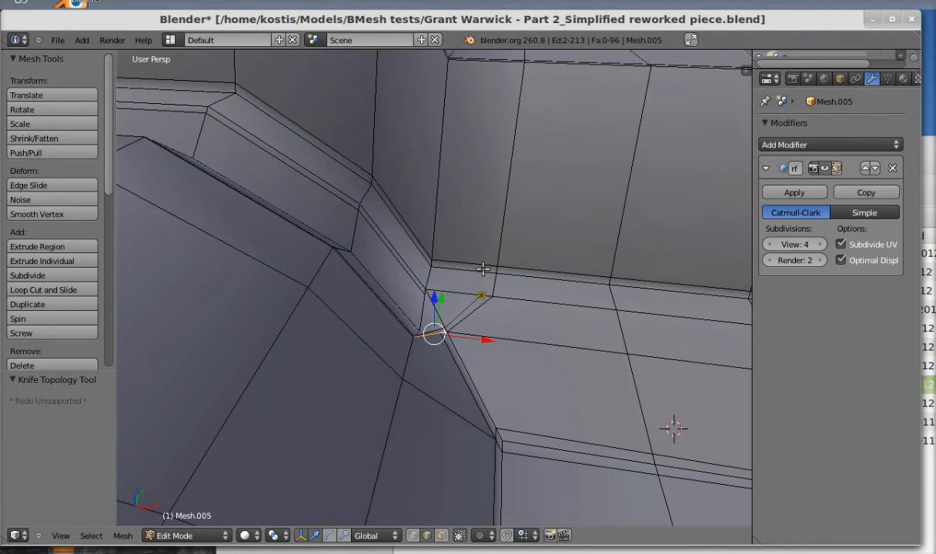
click(512, 58)
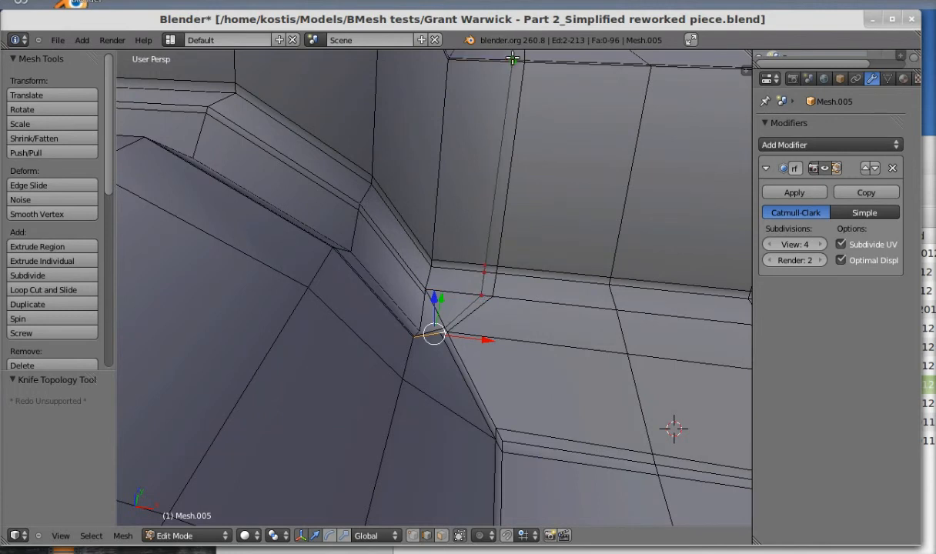
scroll(508, 73, up, 1)
scroll(508, 73, down, 2)
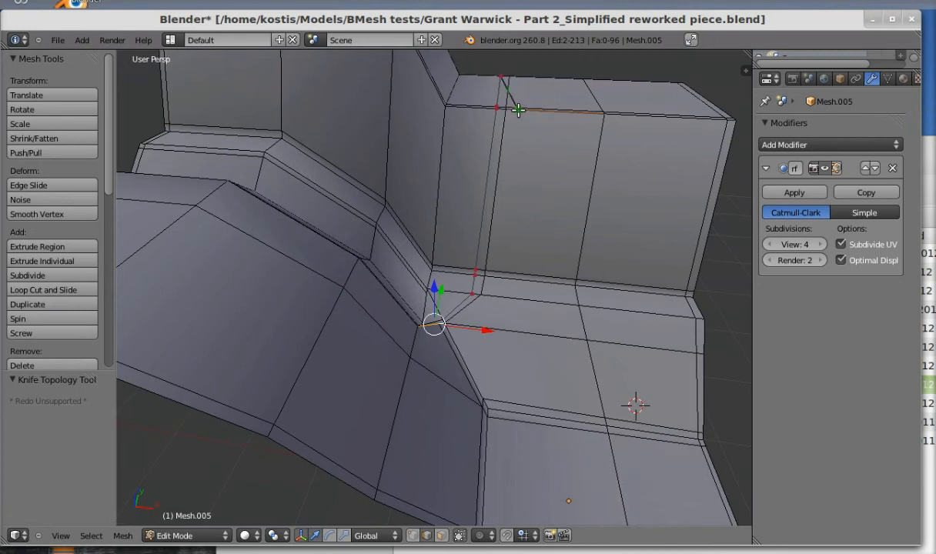
key(Return)
middle_drag(514, 104, 436, 184)
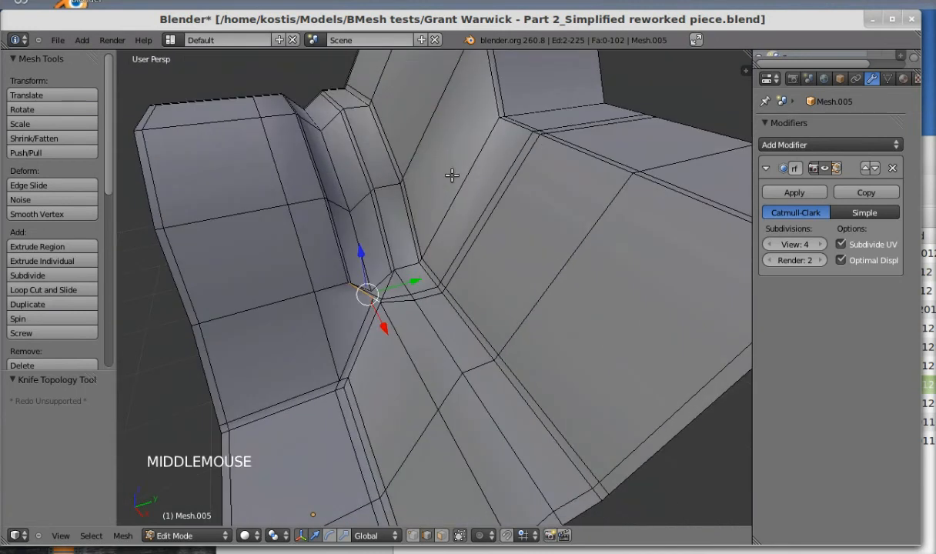
key(Tab)
middle_drag(449, 251, 347, 302)
key(Tab)
scroll(374, 307, up, 2)
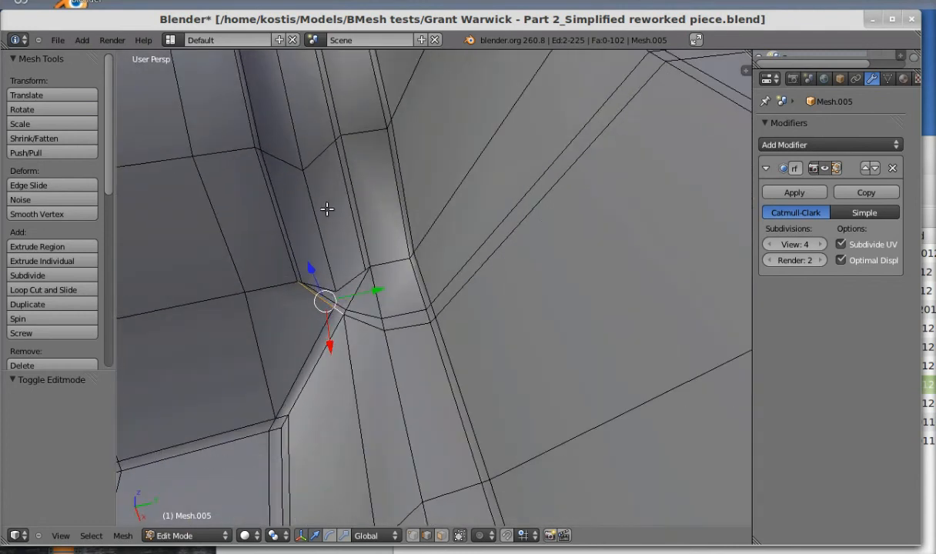
- Add an edge loop beside the groove's bottom edge, slid to about -0.69
key(ctrl+r)
click(309, 163)
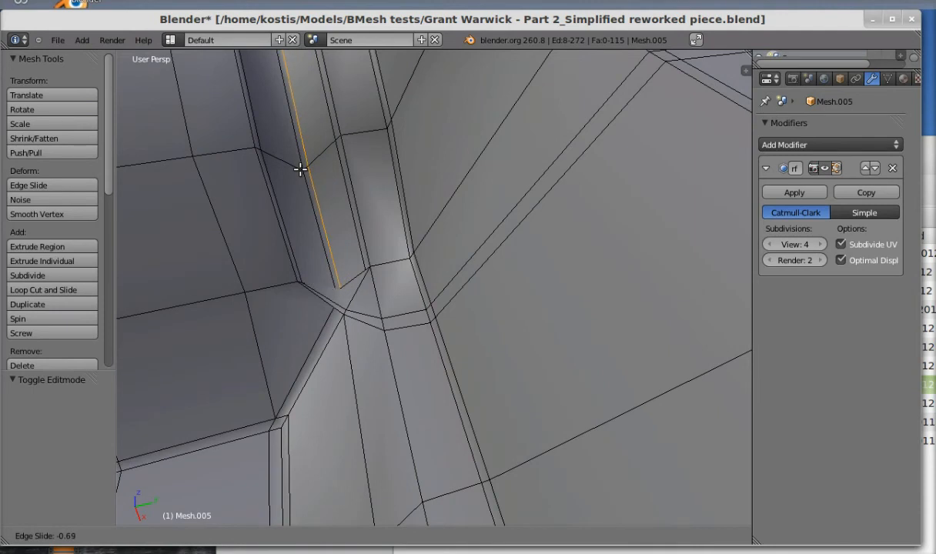
click(300, 169)
- In wireframe shading, knife-cut edges from the ends of the groove's two bottom loops to the vertices at the inner corner
scroll(334, 318, up, 2)
mouse_move(339, 311)
middle_down()
mouse_move(355, 309)
mouse_move(324, 307)
middle_up()
key(z)
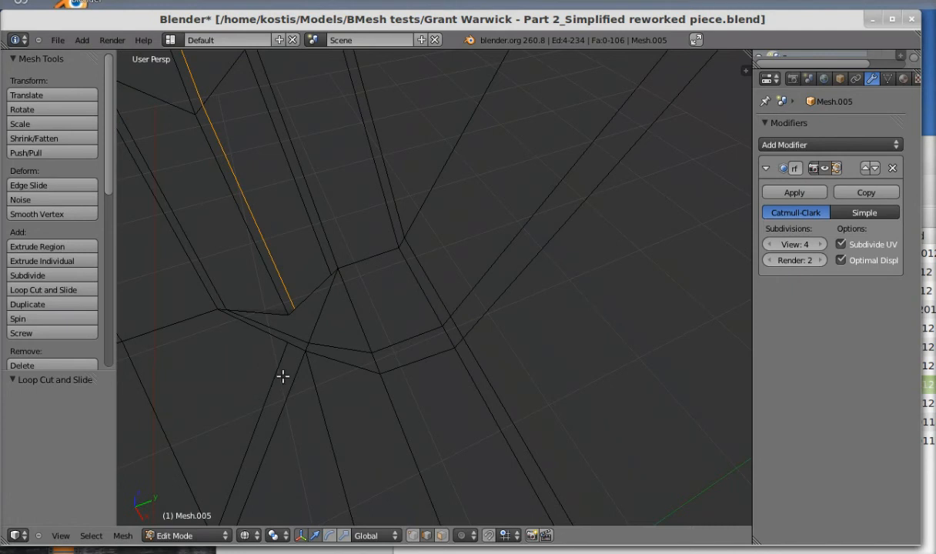
key(k)
click(294, 310)
right_click(315, 292)
key(k)
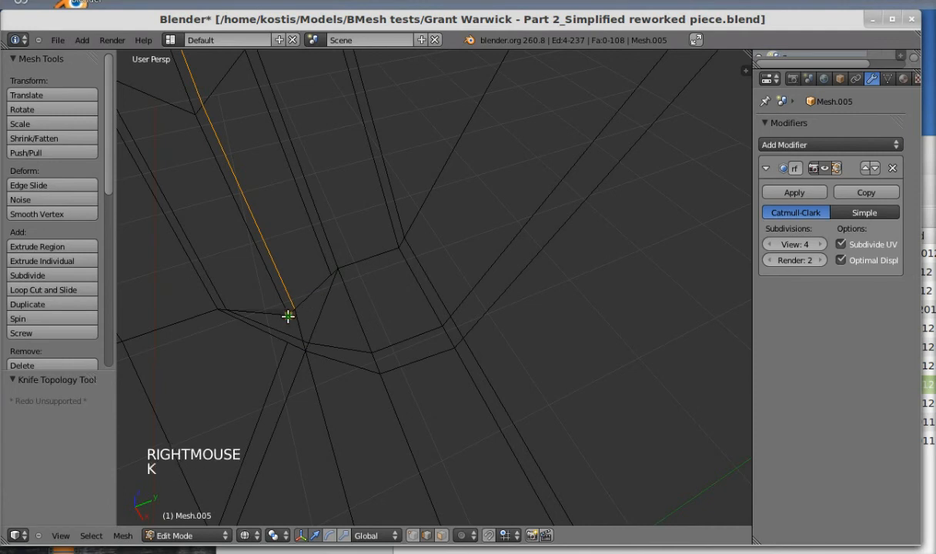
click(289, 342)
click(305, 303)
right_click(308, 289)
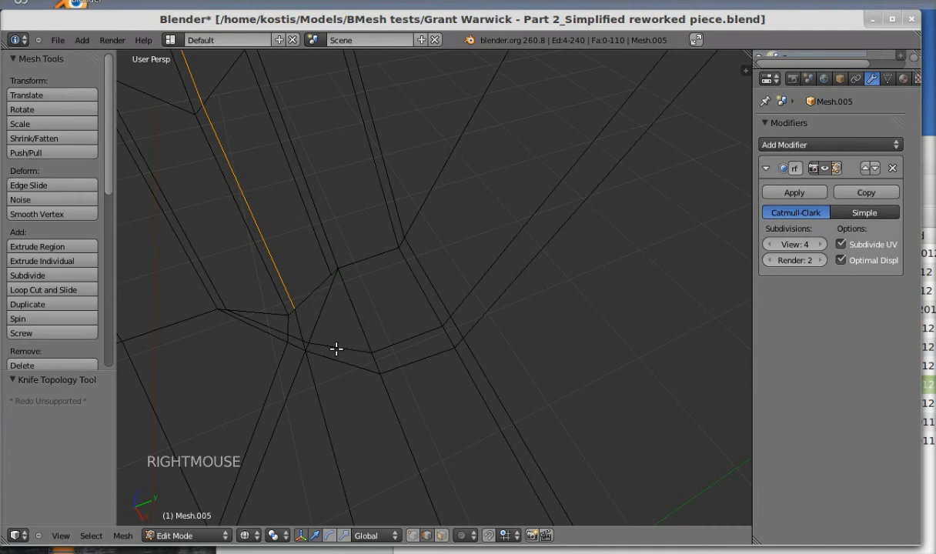
- Merge the two nearly coincident vertices at the inner corner at the last one and check the smoothed surface in solid shading
key(ctrl+Tab)
click(320, 328)
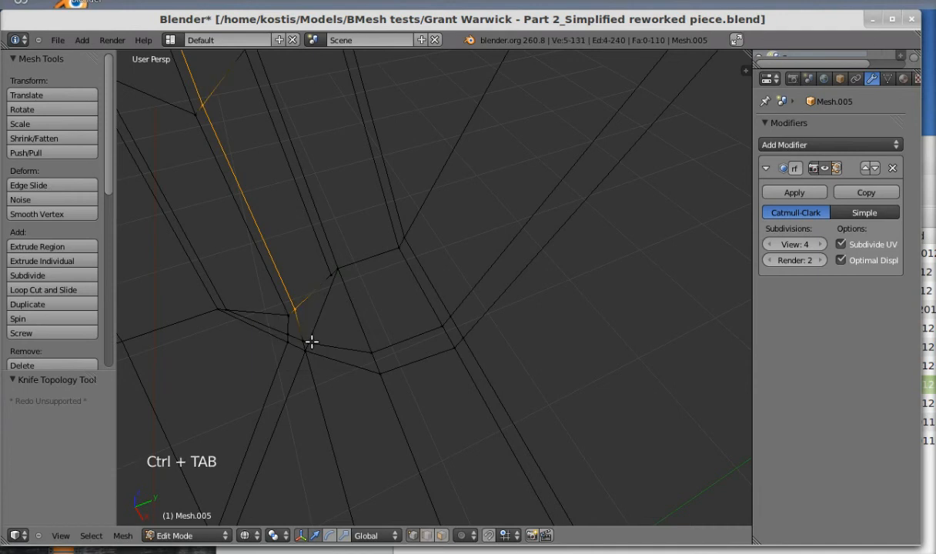
right_click(310, 340)
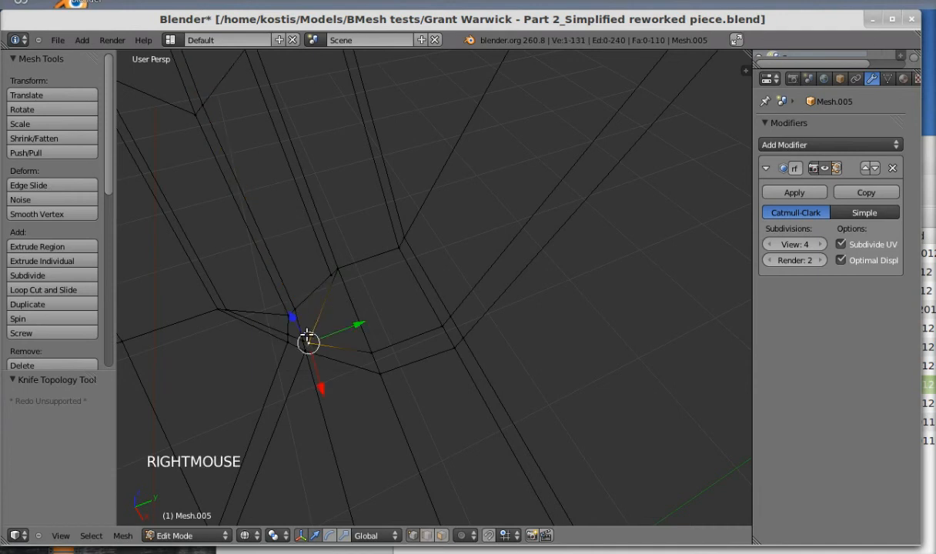
shift+right_click(308, 339)
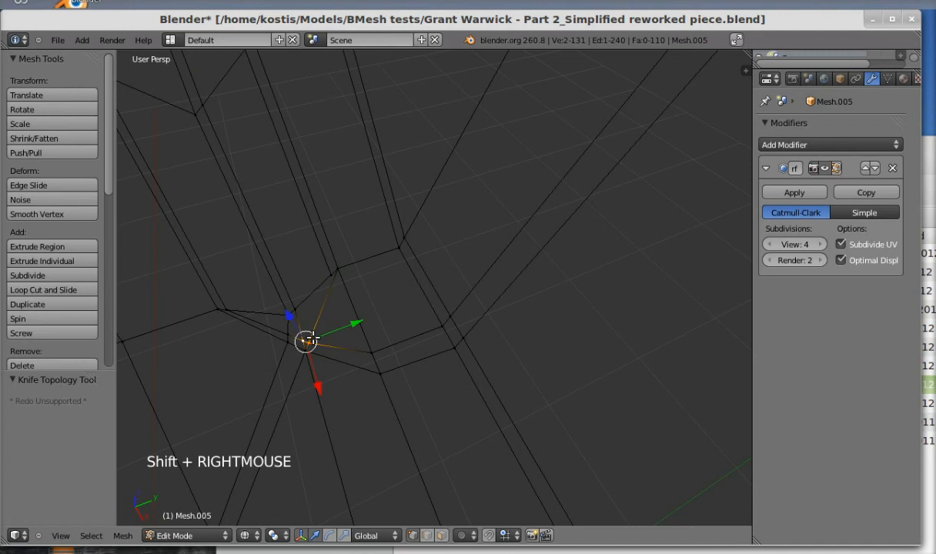
key(alt+m)
click(307, 336)
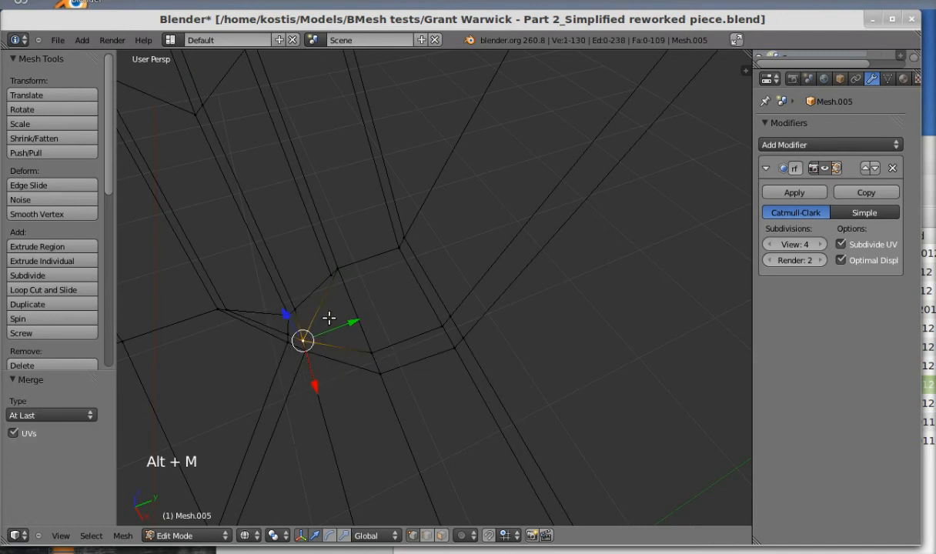
mouse_move(329, 316)
middle_down()
mouse_move(330, 324)
mouse_move(348, 309)
mouse_move(336, 298)
mouse_move(323, 312)
middle_up()
key(Tab)
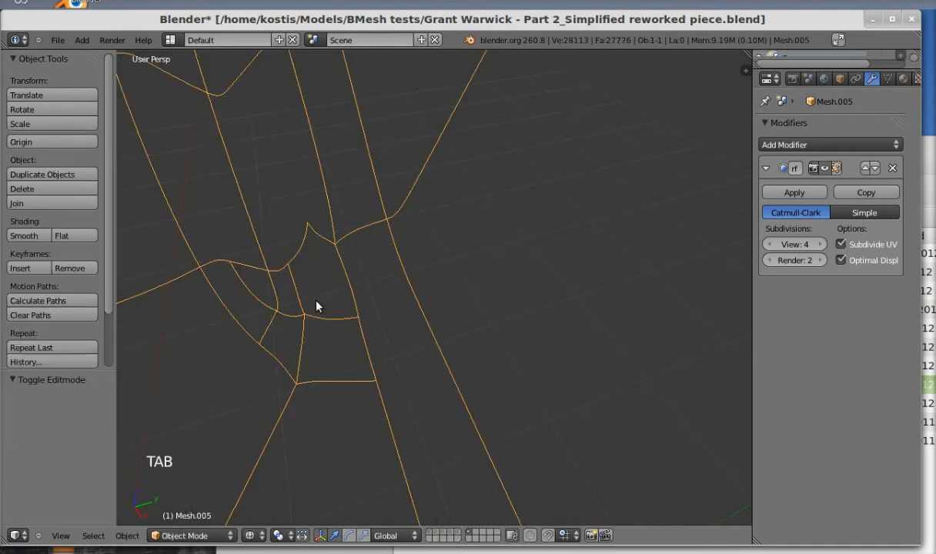
key(z)
scroll(318, 302, down, 3)
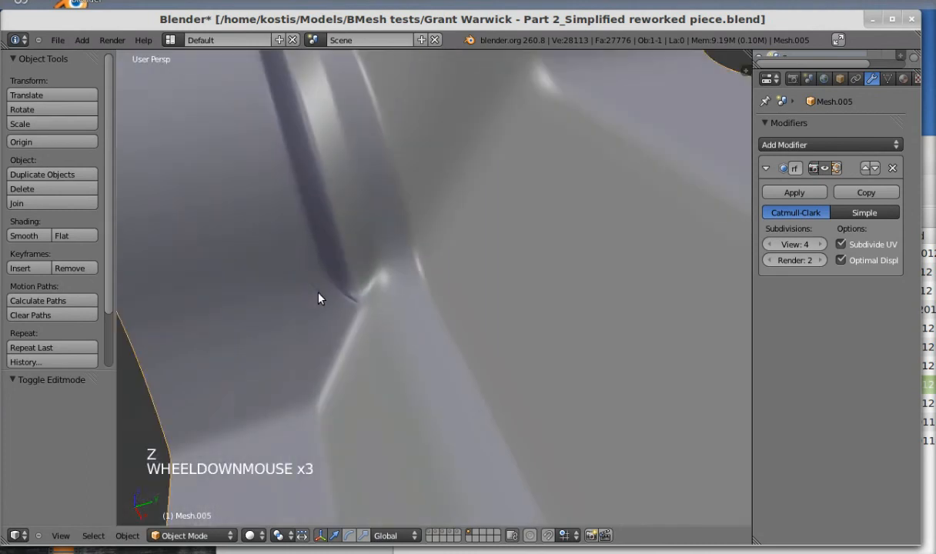
middle_drag(320, 299, 342, 267)
- Add an edge loop along the narrow ledge beside the groove, slid to about 0.81, and check the smoothed surface
key(Tab)
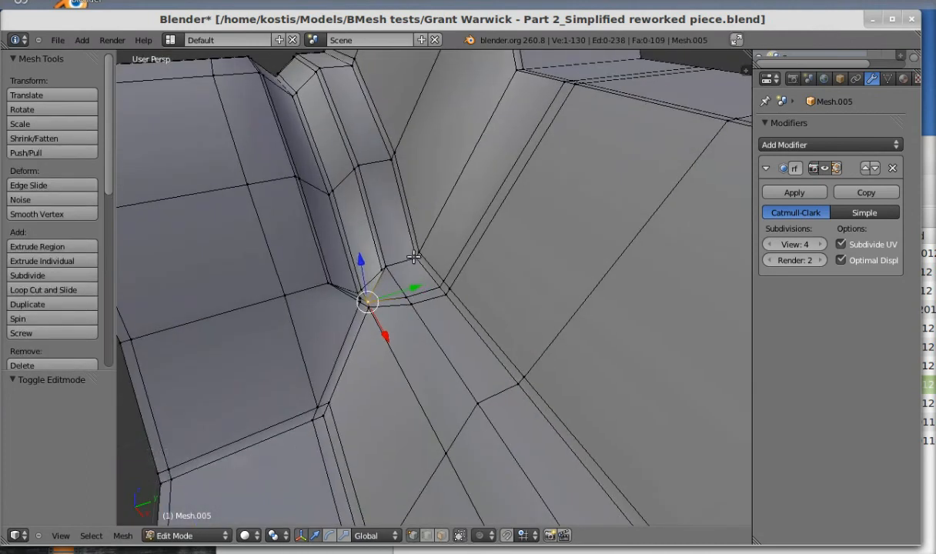
key(ctrl+r)
click(370, 163)
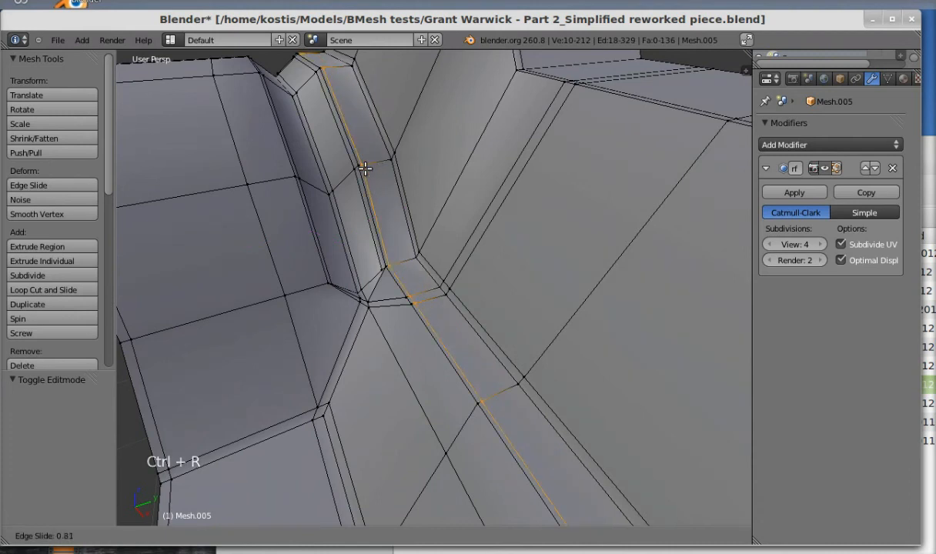
click(363, 167)
key(Tab)
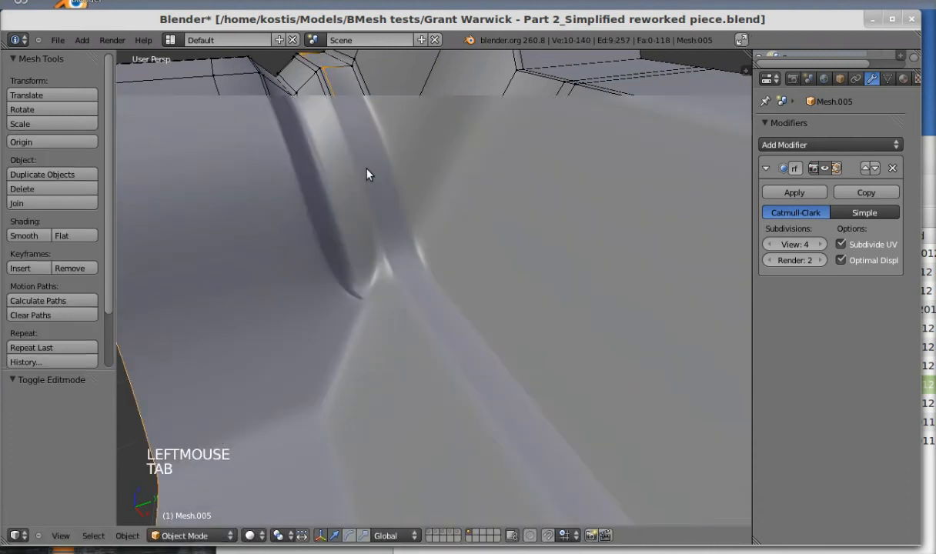
middle_drag(377, 193, 323, 293)
- Add an edge loop on the groove's side wall, slid to about 0.75 towards its bottom edge, and check the smoothed surface
key(Tab)
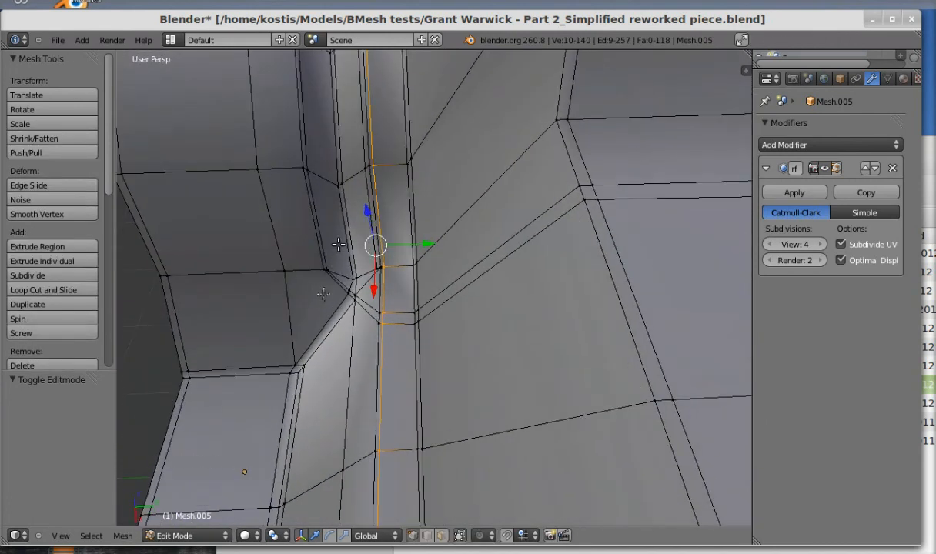
key(ctrl+r)
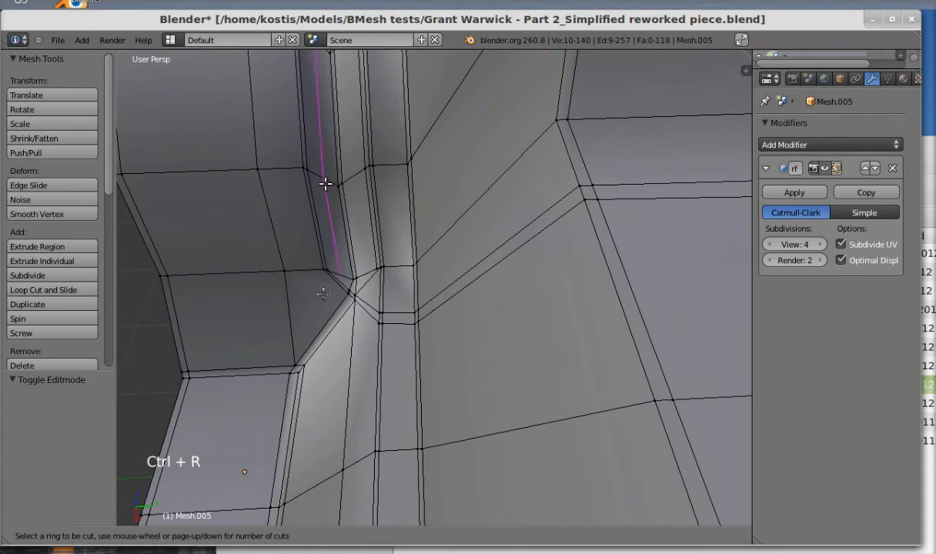
click(327, 184)
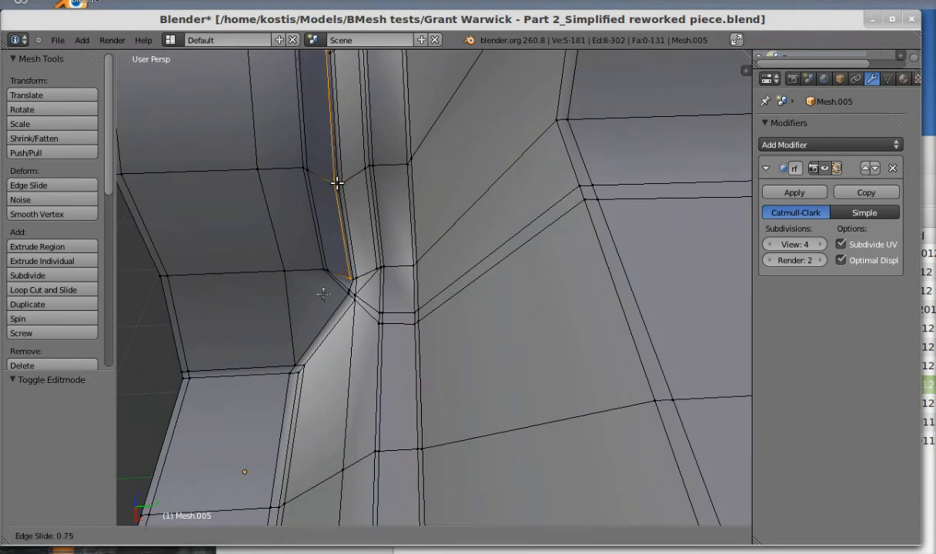
click(337, 183)
key(Tab)
middle_drag(326, 224, 403, 170)
scroll(343, 298, down, 2)
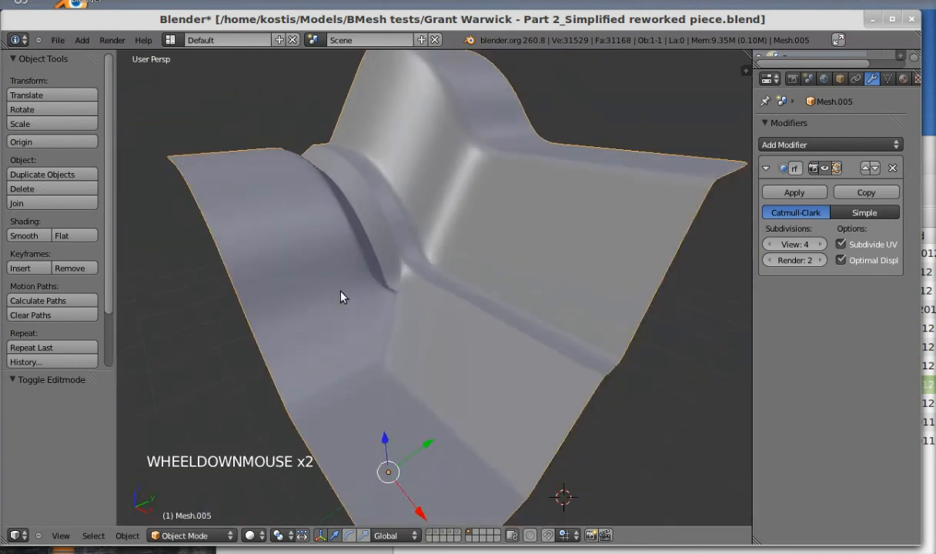
- Add an edge loop across the curved side, groove and upper wall, slid to about 0.89 towards the inner corner, and inspect the smoothing
key(Tab)
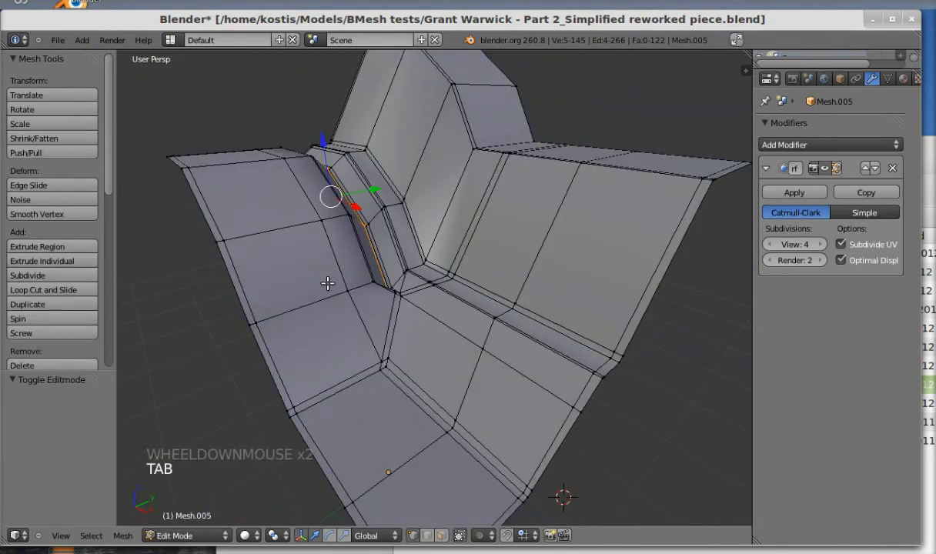
key(ctrl+r)
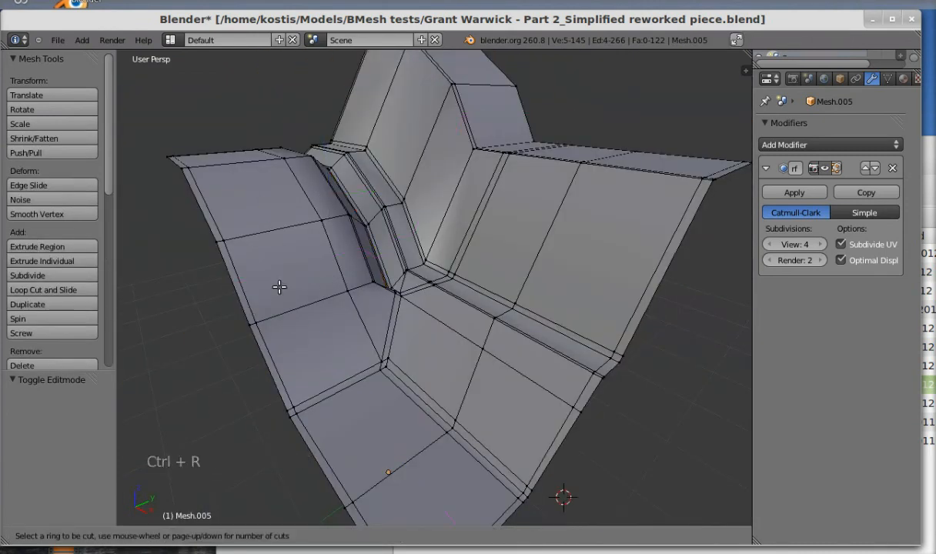
click(393, 260)
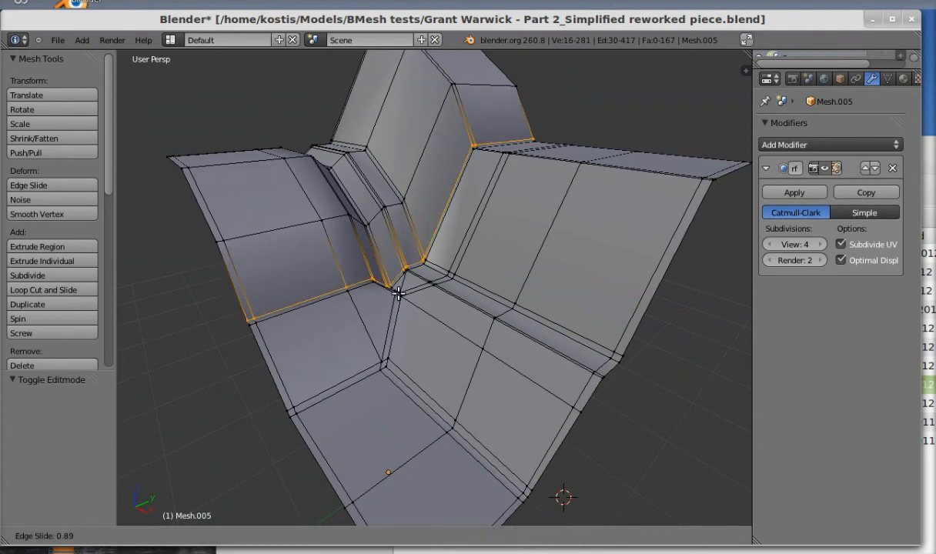
click(398, 293)
key(Tab)
middle_drag(389, 294, 393, 271)
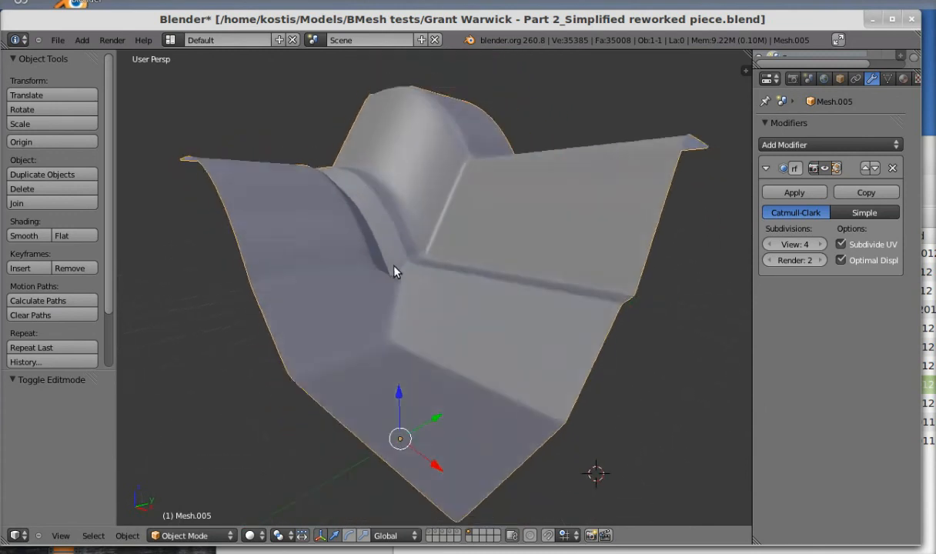
scroll(386, 305, up, 2)
- Select successive edge rings along the support loops to examine how the face loops run through the inner corner
key(Tab)
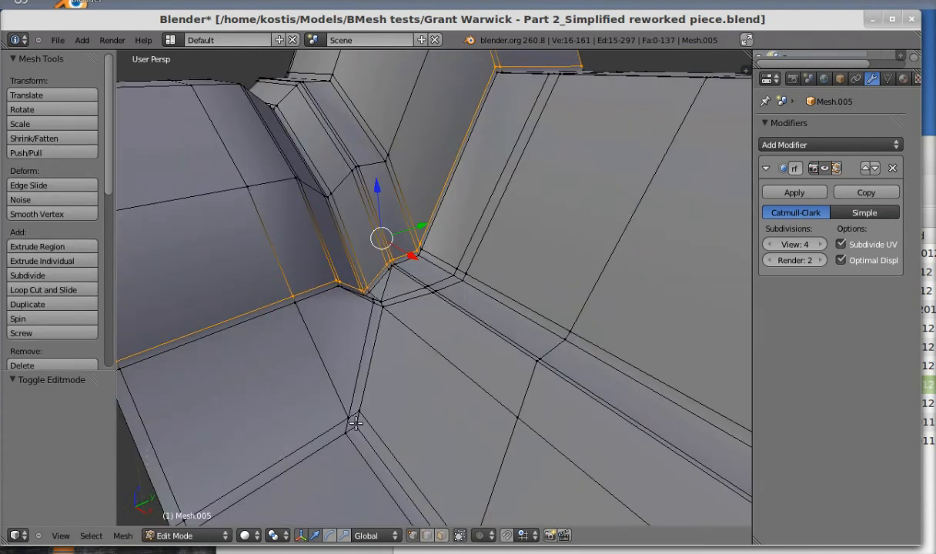
scroll(363, 317, down, 2)
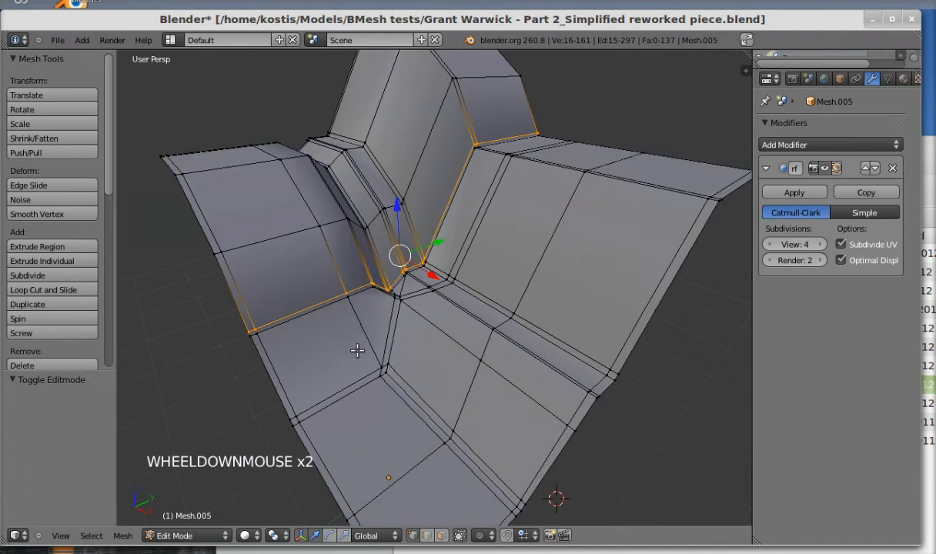
key(a)
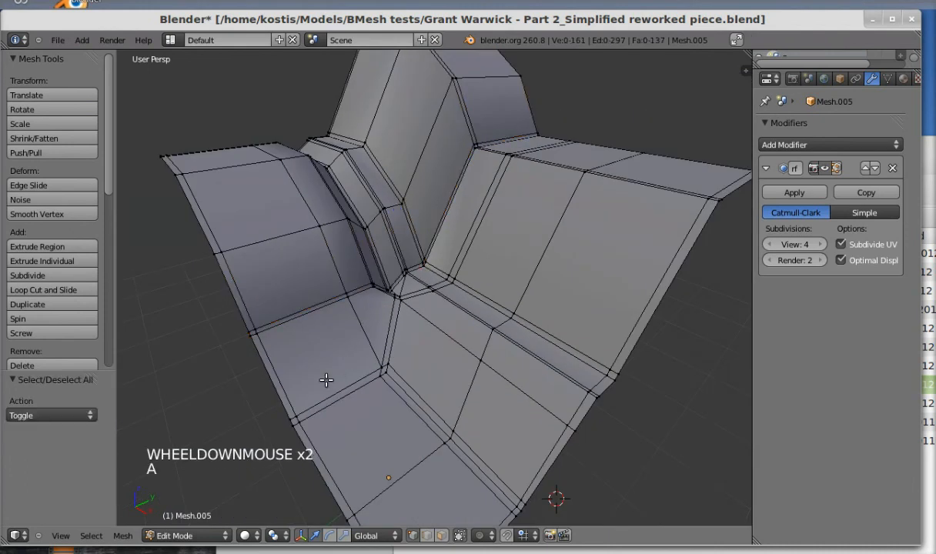
ctrl+alt+right_click(293, 418)
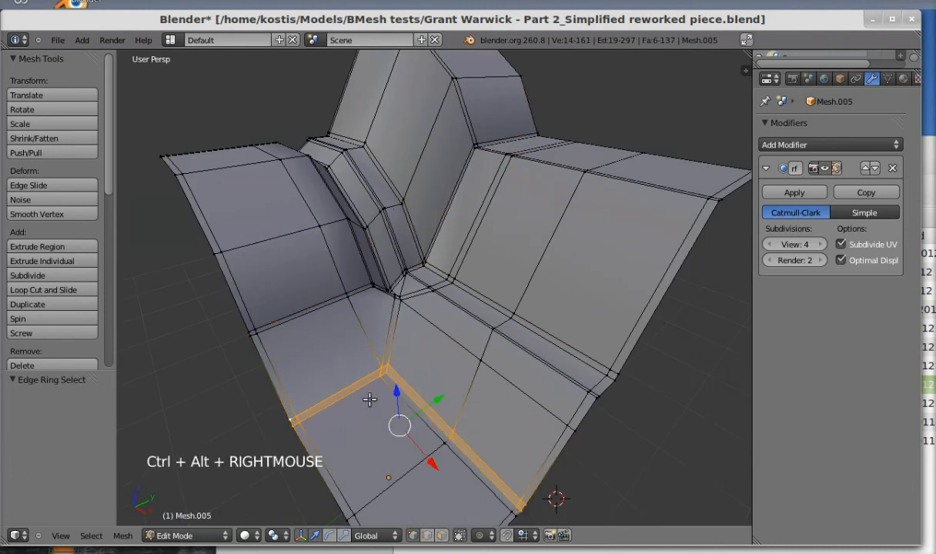
ctrl+alt+right_click(383, 375)
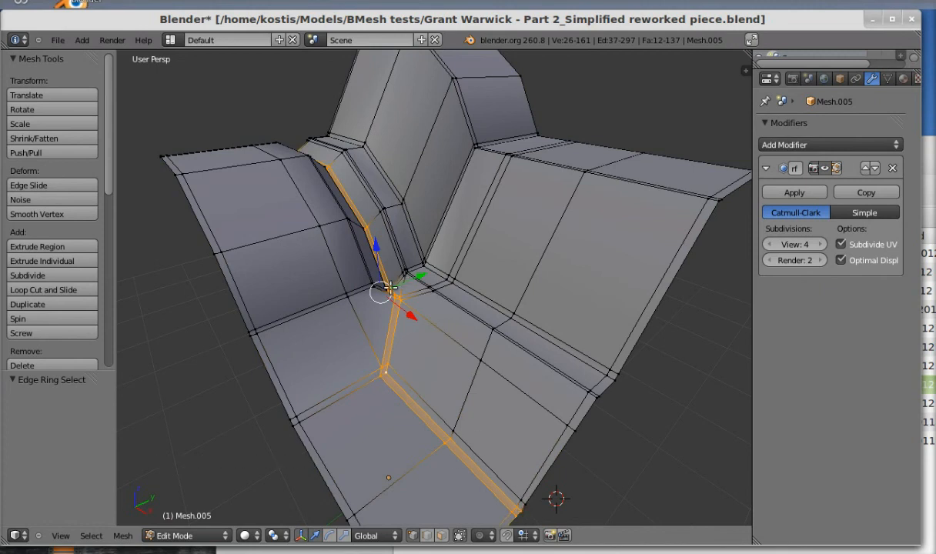
middle_drag(392, 287, 342, 290)
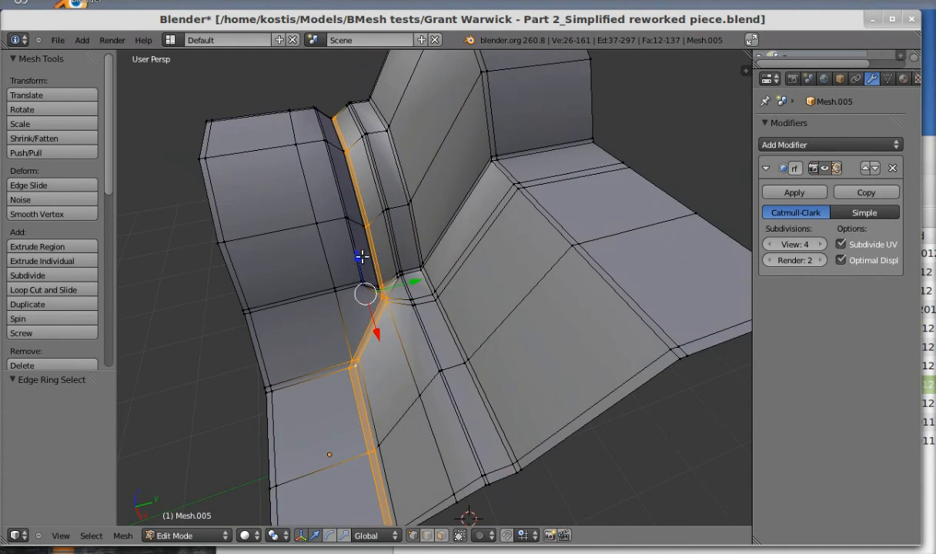
middle_drag(361, 257, 336, 219)
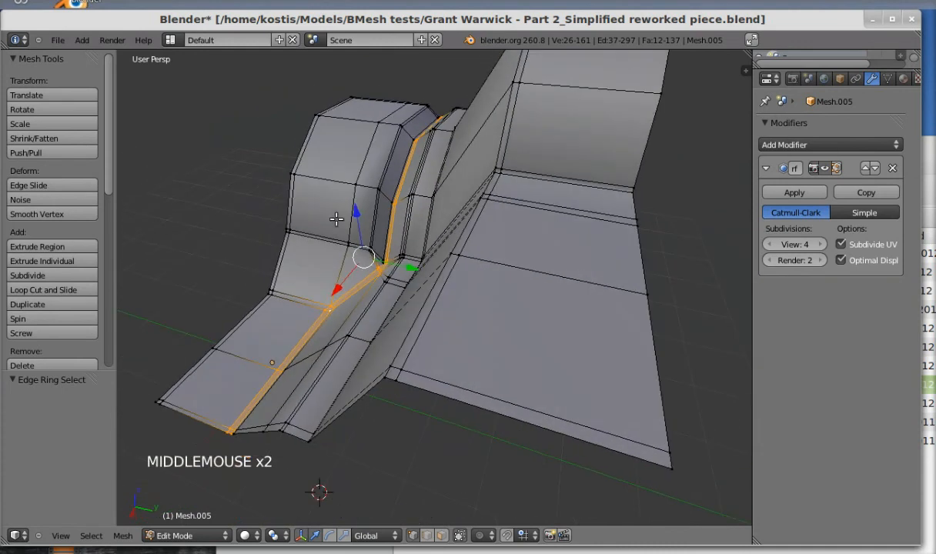
ctrl+alt+right_click(380, 182)
middle_drag(380, 184, 463, 202)
mouse_move(456, 202)
middle_down()
mouse_move(445, 198)
mouse_move(455, 190)
middle_up()
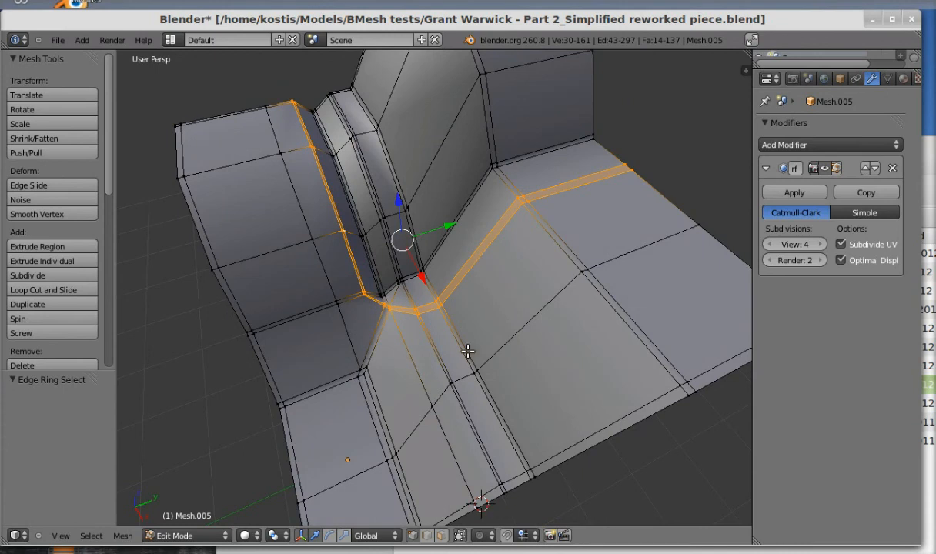
- Inspect the smoothed corner, then select and frame the thin face where the groove wall meets the inner corner
key(Tab)
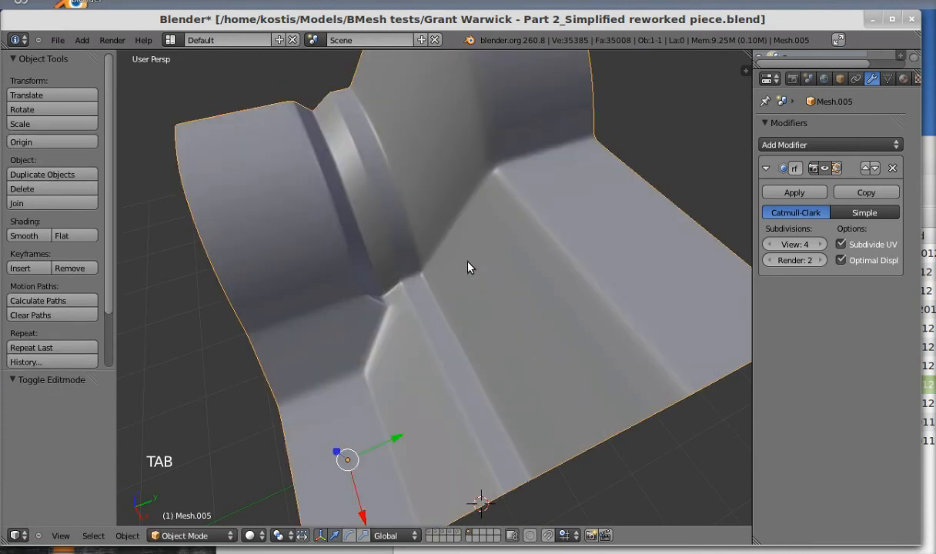
scroll(392, 277, up, 3)
key(Tab)
middle_drag(370, 269, 354, 286)
key(ctrl+Tab)
click(328, 318)
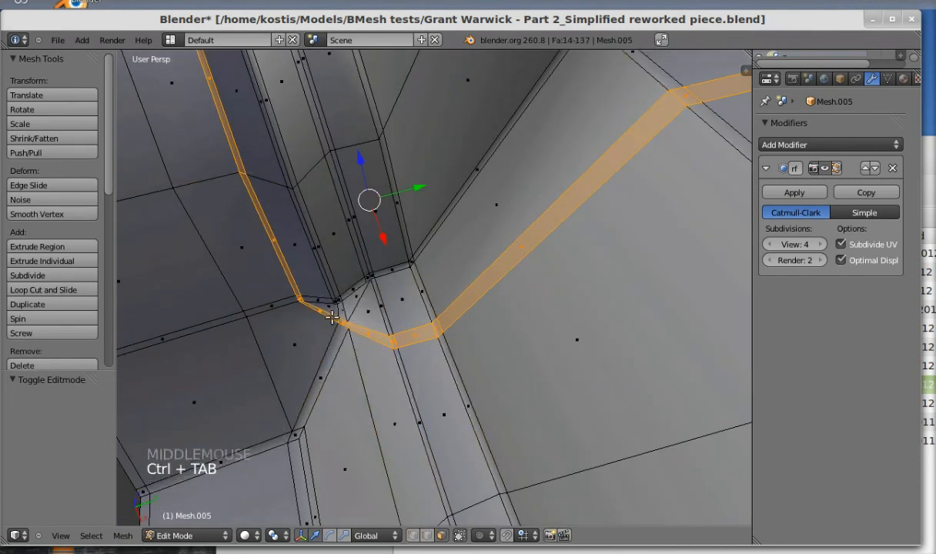
right_click(329, 306)
middle_drag(328, 305, 369, 289)
scroll(370, 289, up, 1)
key(KP_Decimal)
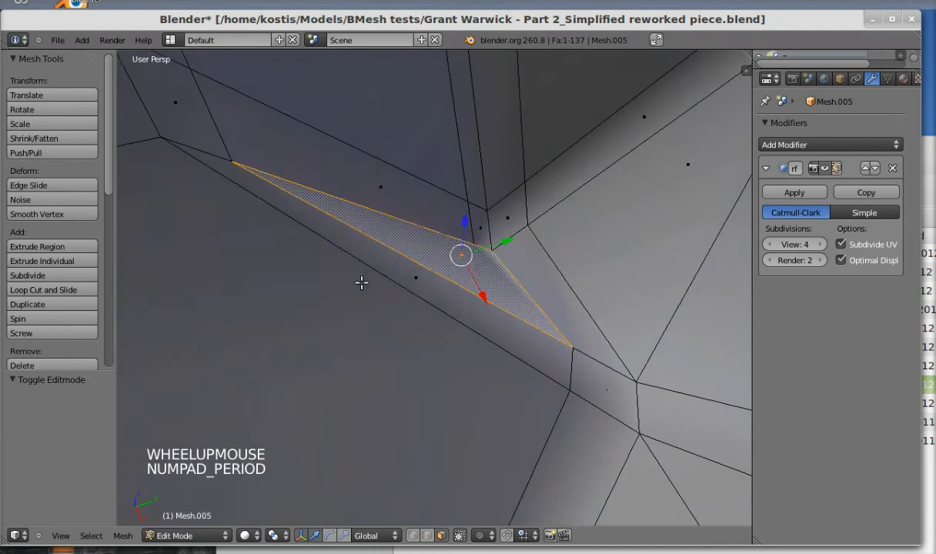
middle_drag(474, 328, 388, 332)
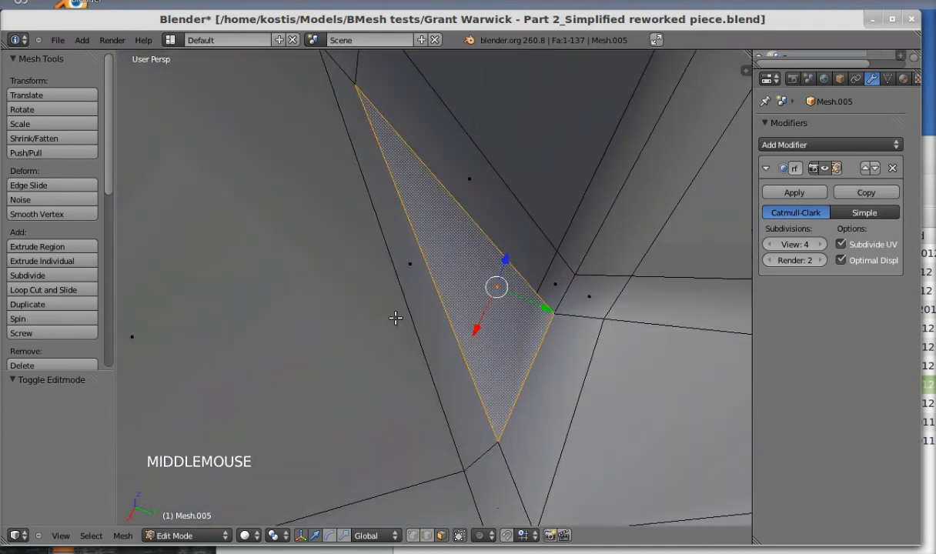
- In edge selection mode, select the thin corner face's four edges one by one to examine its shape
key(ctrl+Tab)
click(397, 308)
right_click(463, 207)
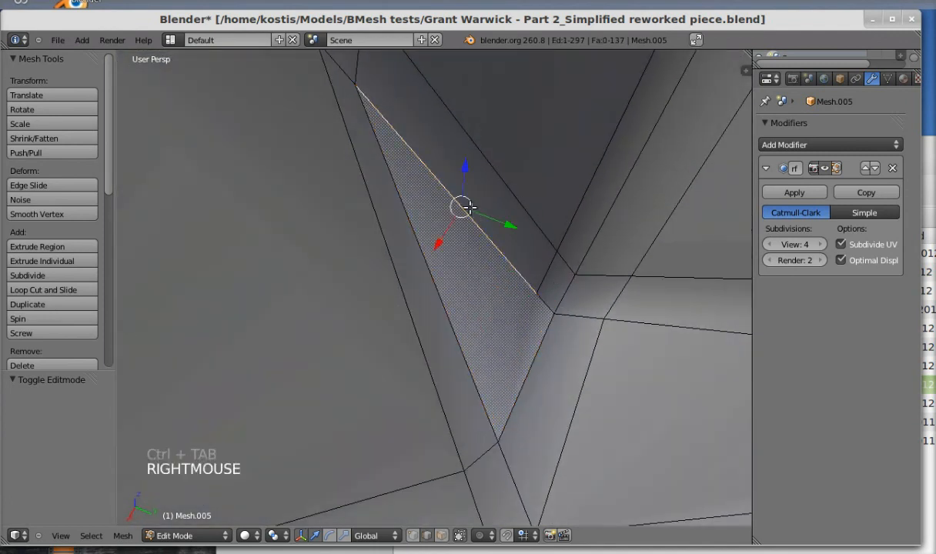
shift+right_click(546, 328)
shift+right_click(461, 381)
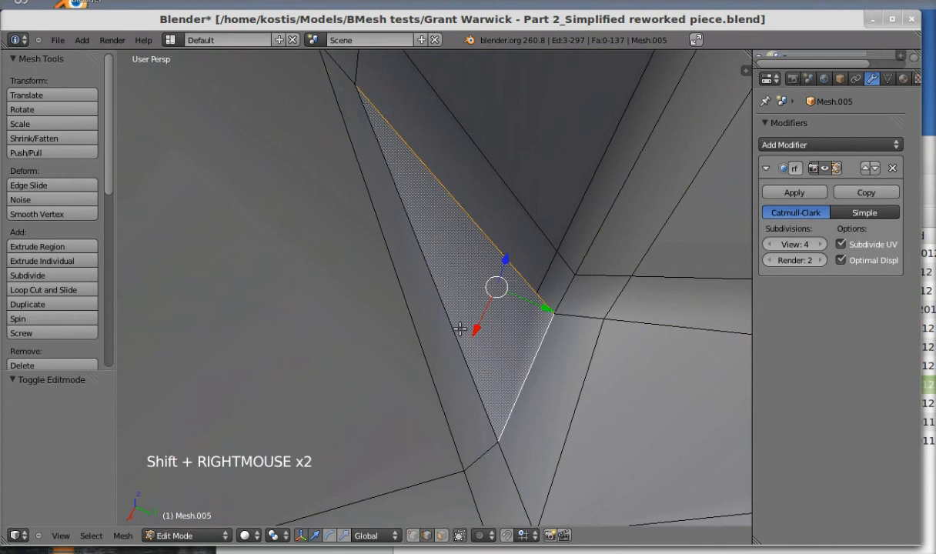
shift+right_click(457, 387)
middle_drag(486, 326, 514, 319)
scroll(529, 310, down, 5)
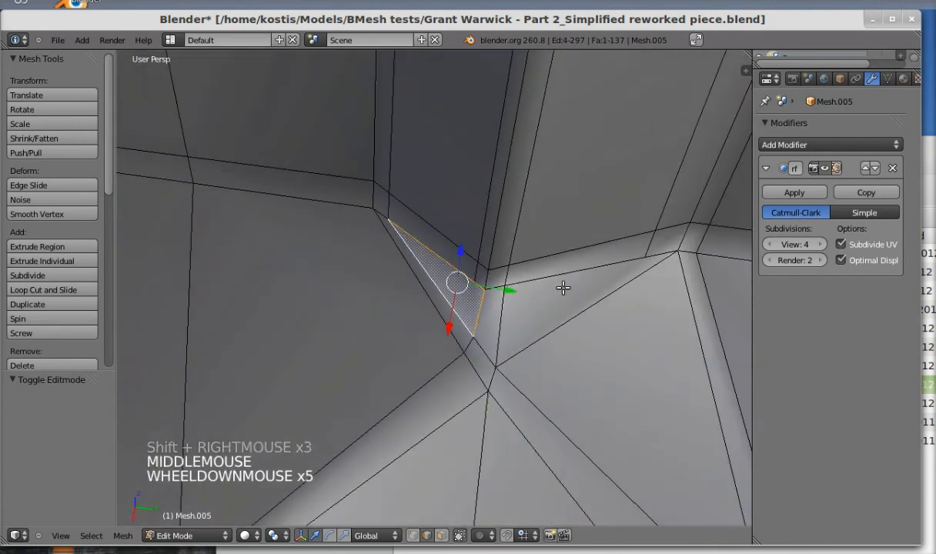
- Select the edges around the neighbouring face at the groove's end to examine its shape
right_click(583, 264)
shift+right_click(503, 314)
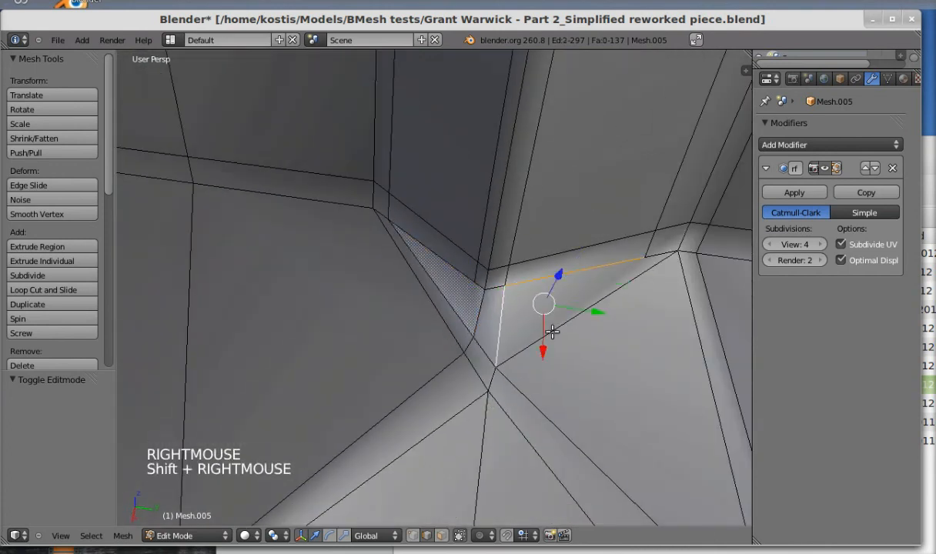
shift+right_click(593, 306)
shift+right_click(624, 240)
- Review the smoothed surface around the inner corner and over the whole piece in Object Mode
middle_drag(625, 237, 610, 259)
key(Tab)
scroll(568, 278, down, 9)
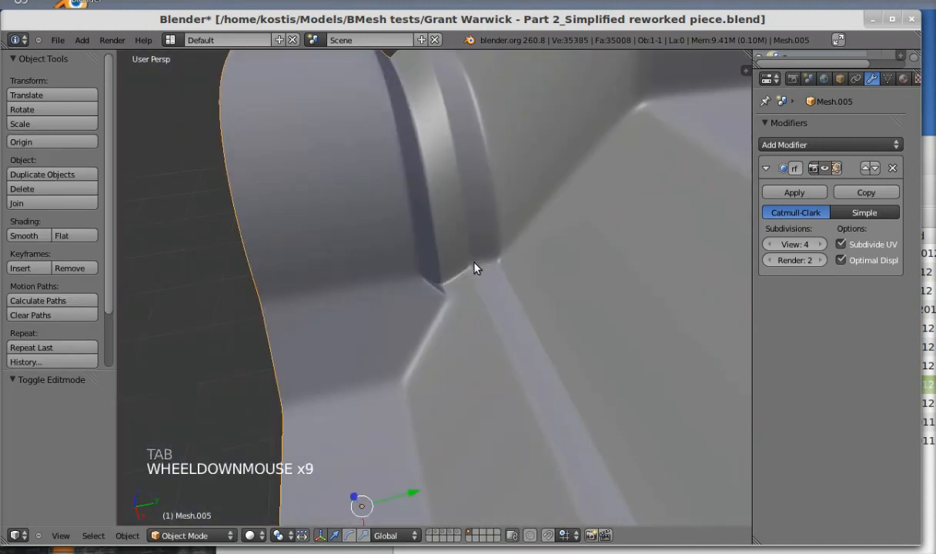
scroll(474, 267, down, 2)
middle_drag(455, 286, 474, 227)
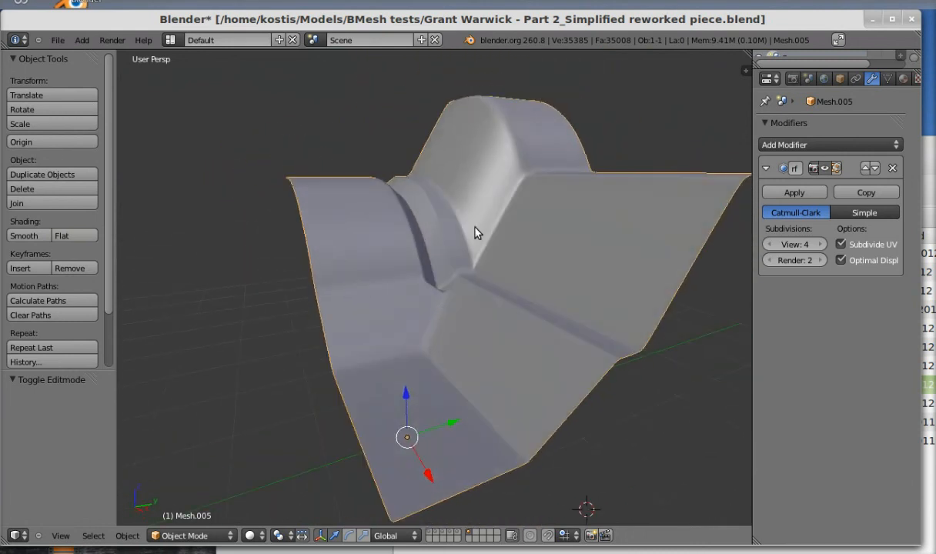
- In Edit Mode, add a support edge loop close to the raised hump's front edge, continuing along the upper edge of the sloping face
key(Tab)
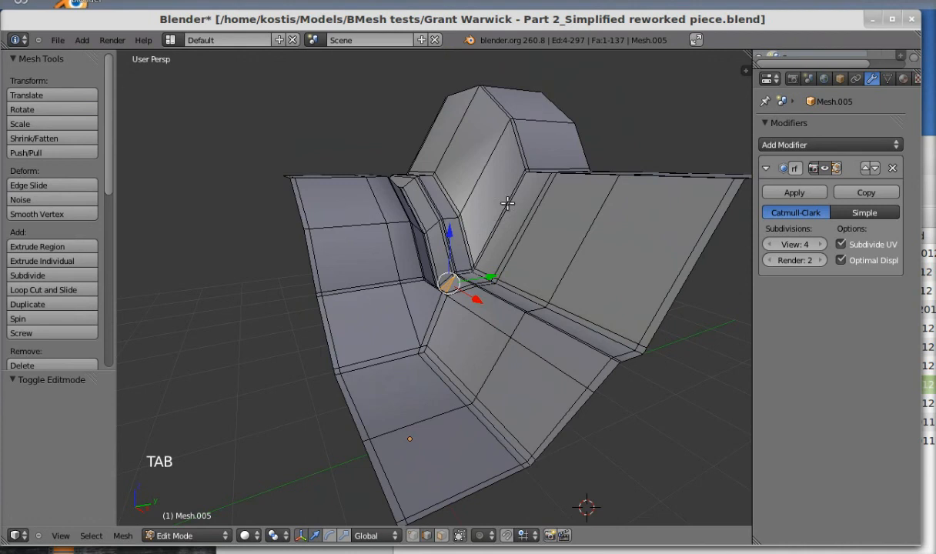
key(ctrl+r)
click(512, 158)
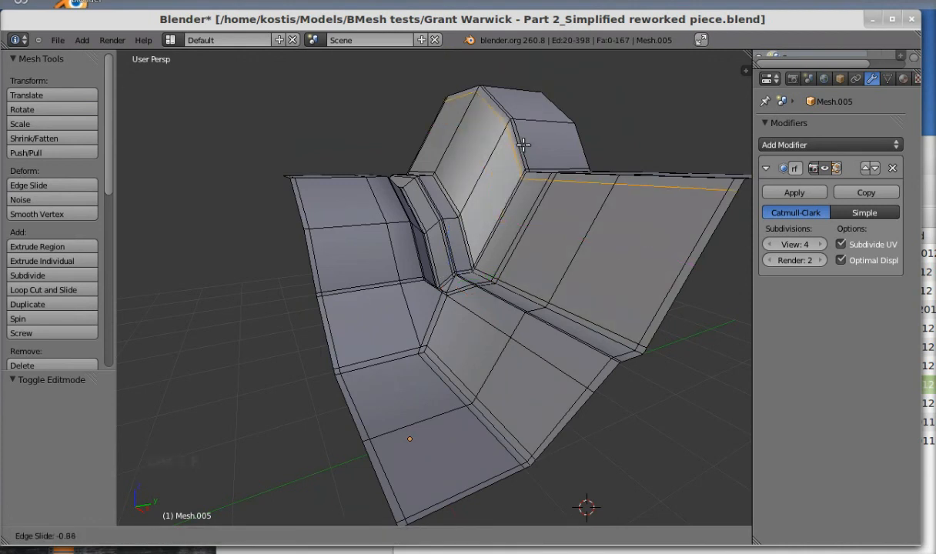
click(527, 144)
- Review the smoothed surface in Object Mode, checking the sharpened hump edge and the inner corner by the groove
key(Tab)
mouse_move(527, 146)
middle_down()
mouse_move(481, 199)
mouse_move(529, 176)
mouse_move(547, 159)
mouse_move(518, 175)
mouse_move(558, 146)
mouse_move(532, 186)
mouse_move(553, 160)
middle_up()
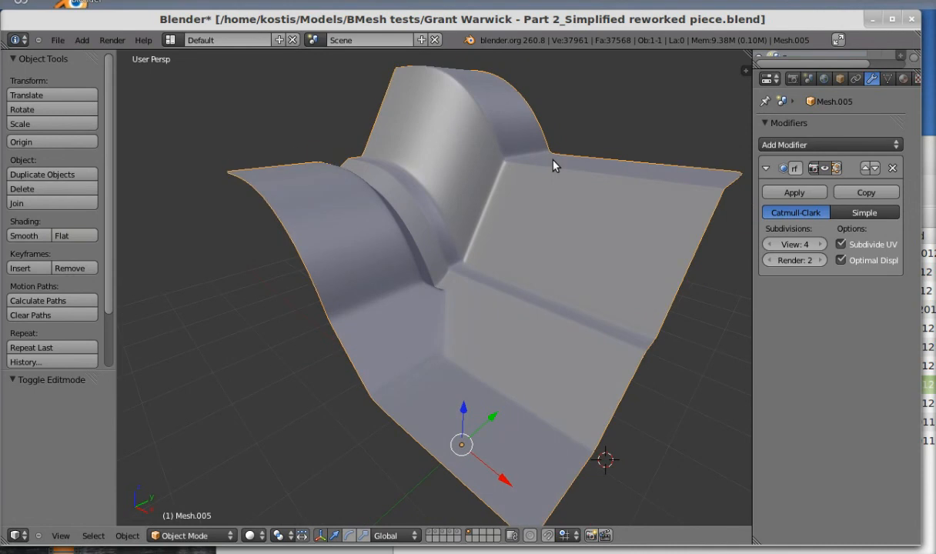
middle_drag(553, 161, 538, 171)
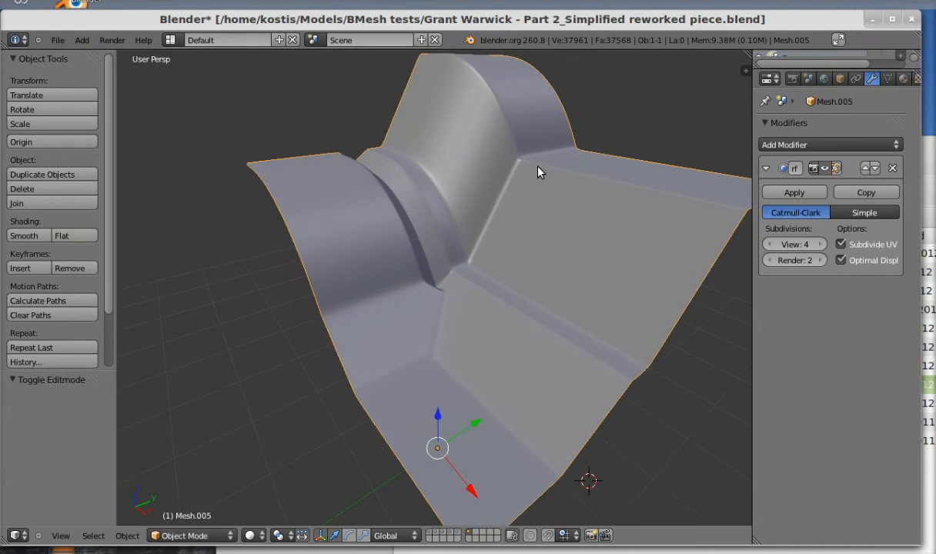
mouse_move(427, 234)
middle_down()
mouse_move(441, 245)
mouse_move(438, 236)
middle_up()
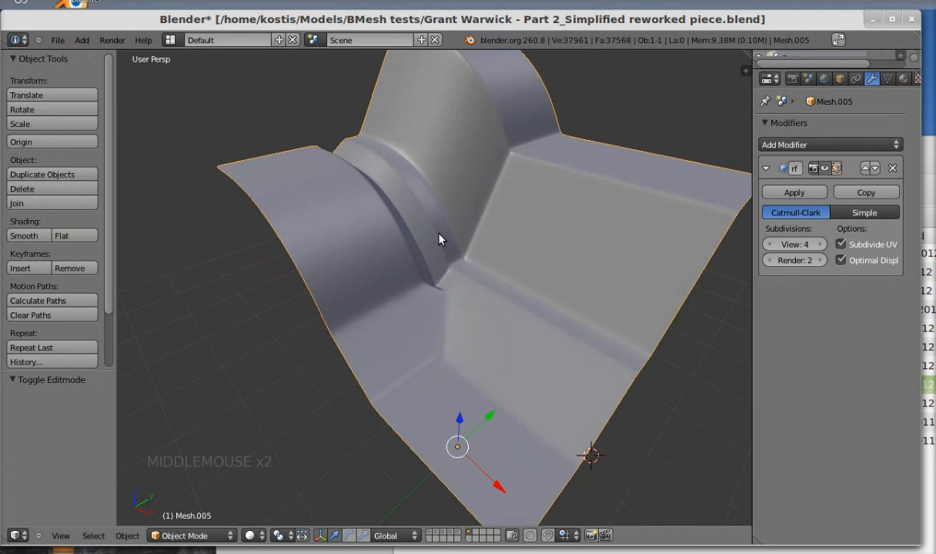
mouse_move(439, 236)
middle_down()
mouse_move(422, 237)
mouse_move(436, 225)
middle_up()
- Back in Edit Mode, switch to vertex selection and select the two edge rings crossing at the lower inner corner to trace their flow
key(Tab)
scroll(436, 226, down, 1)
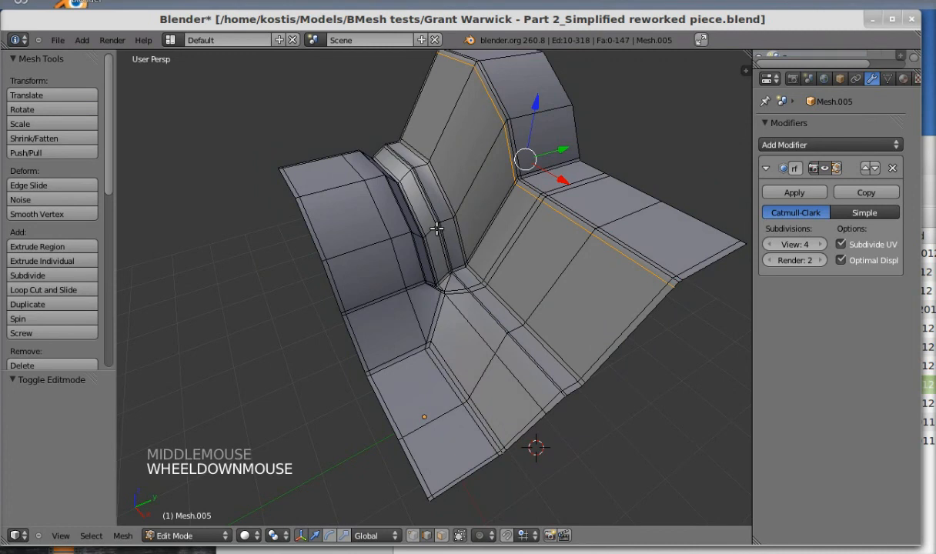
ctrl+alt+right_click(428, 348)
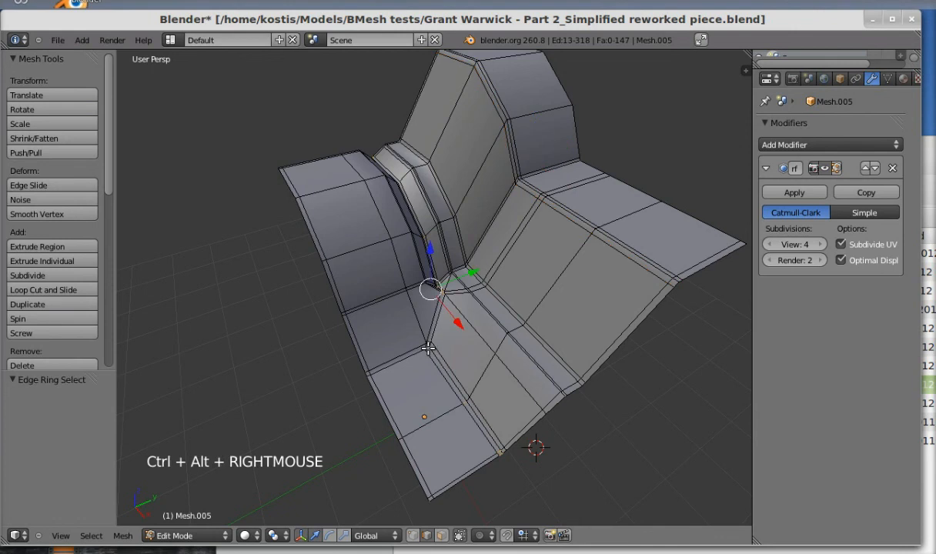
key(ctrl+Tab)
click(428, 334)
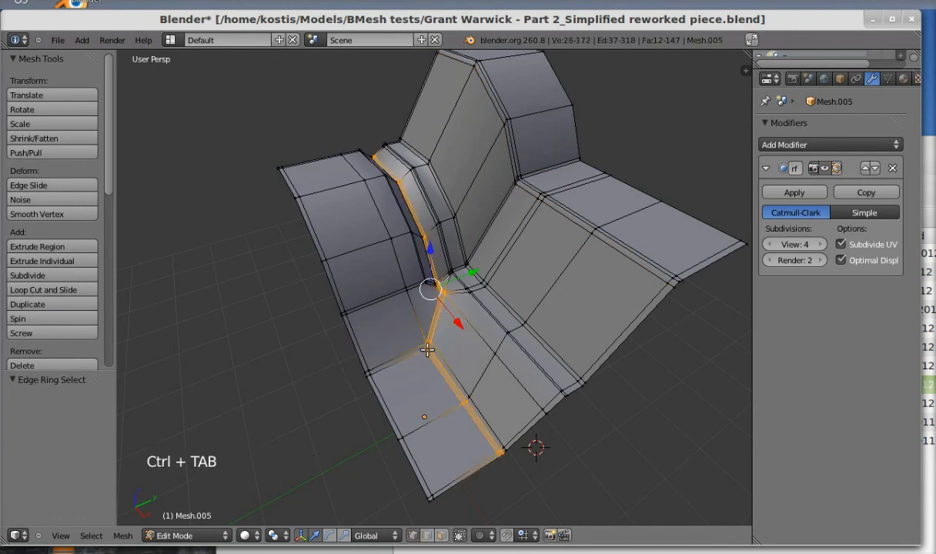
ctrl+alt+shift+right_click(364, 374)
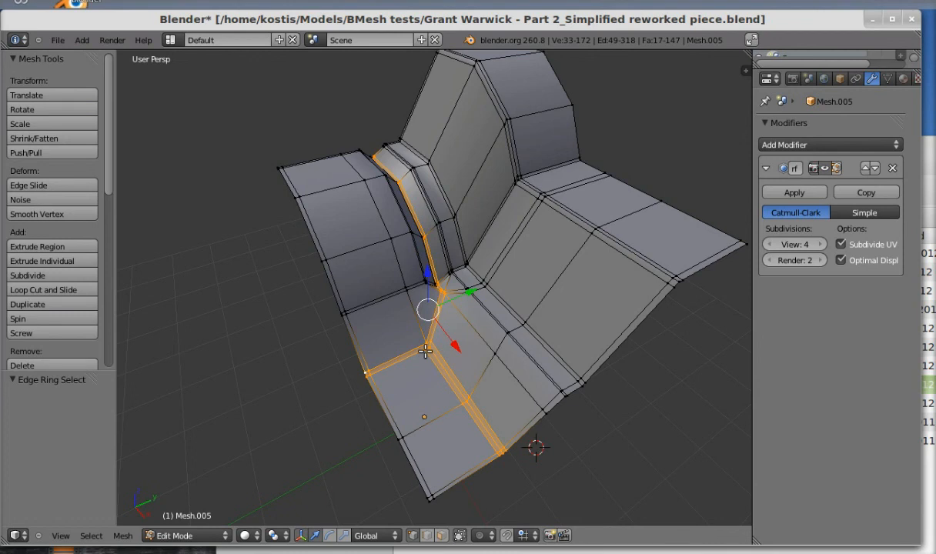
- Clear the selection and sketch freehand Grease Pencil lines along the lower crease's loops and from the corner across the adjacent sloping face
key(a)
key(d)
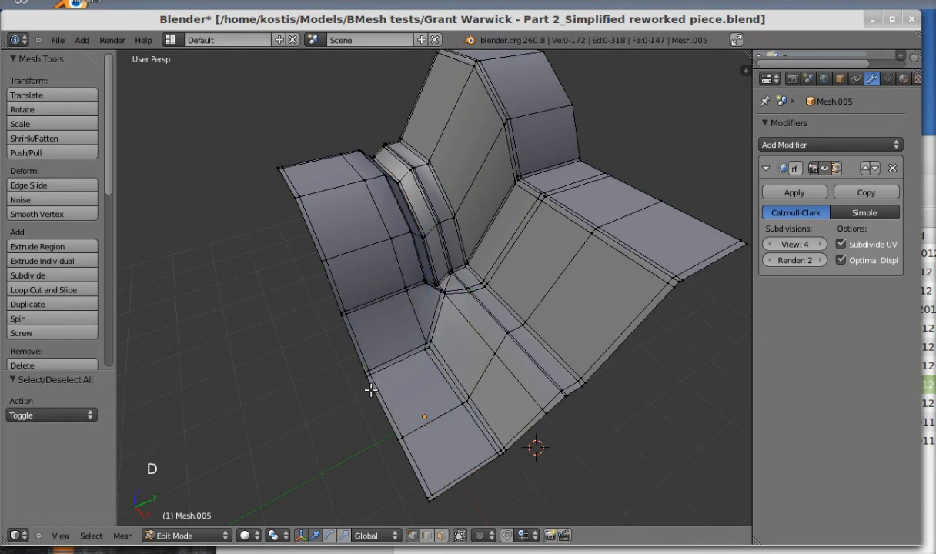
mouse_move(367, 375)
mouse_down()
mouse_move(430, 346)
mouse_move(502, 451)
mouse_move(499, 460)
mouse_move(428, 356)
mouse_move(501, 304)
mouse_up()
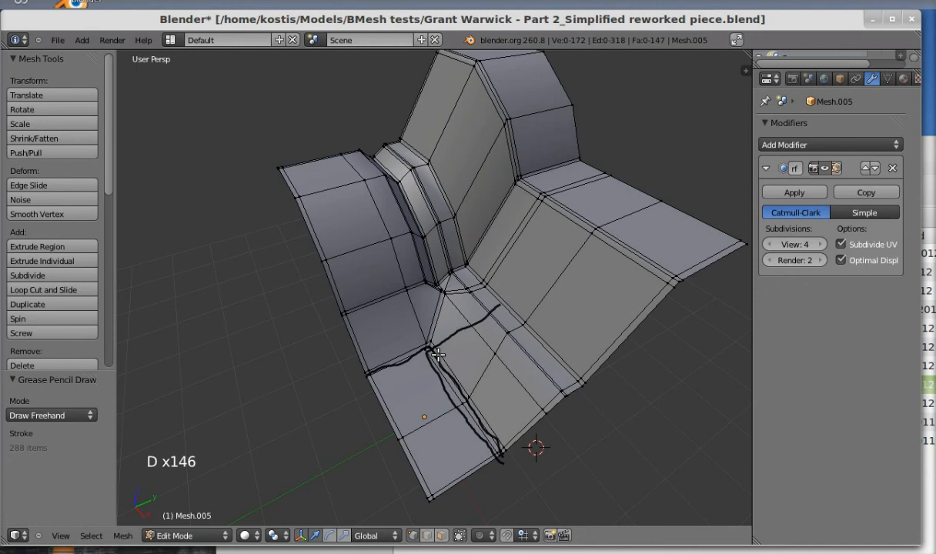
middle_drag(454, 340, 465, 333)
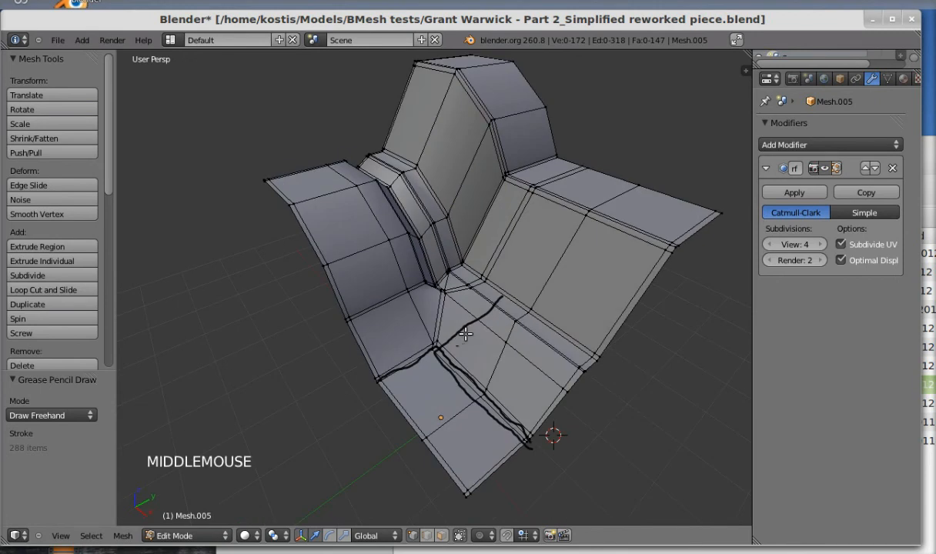